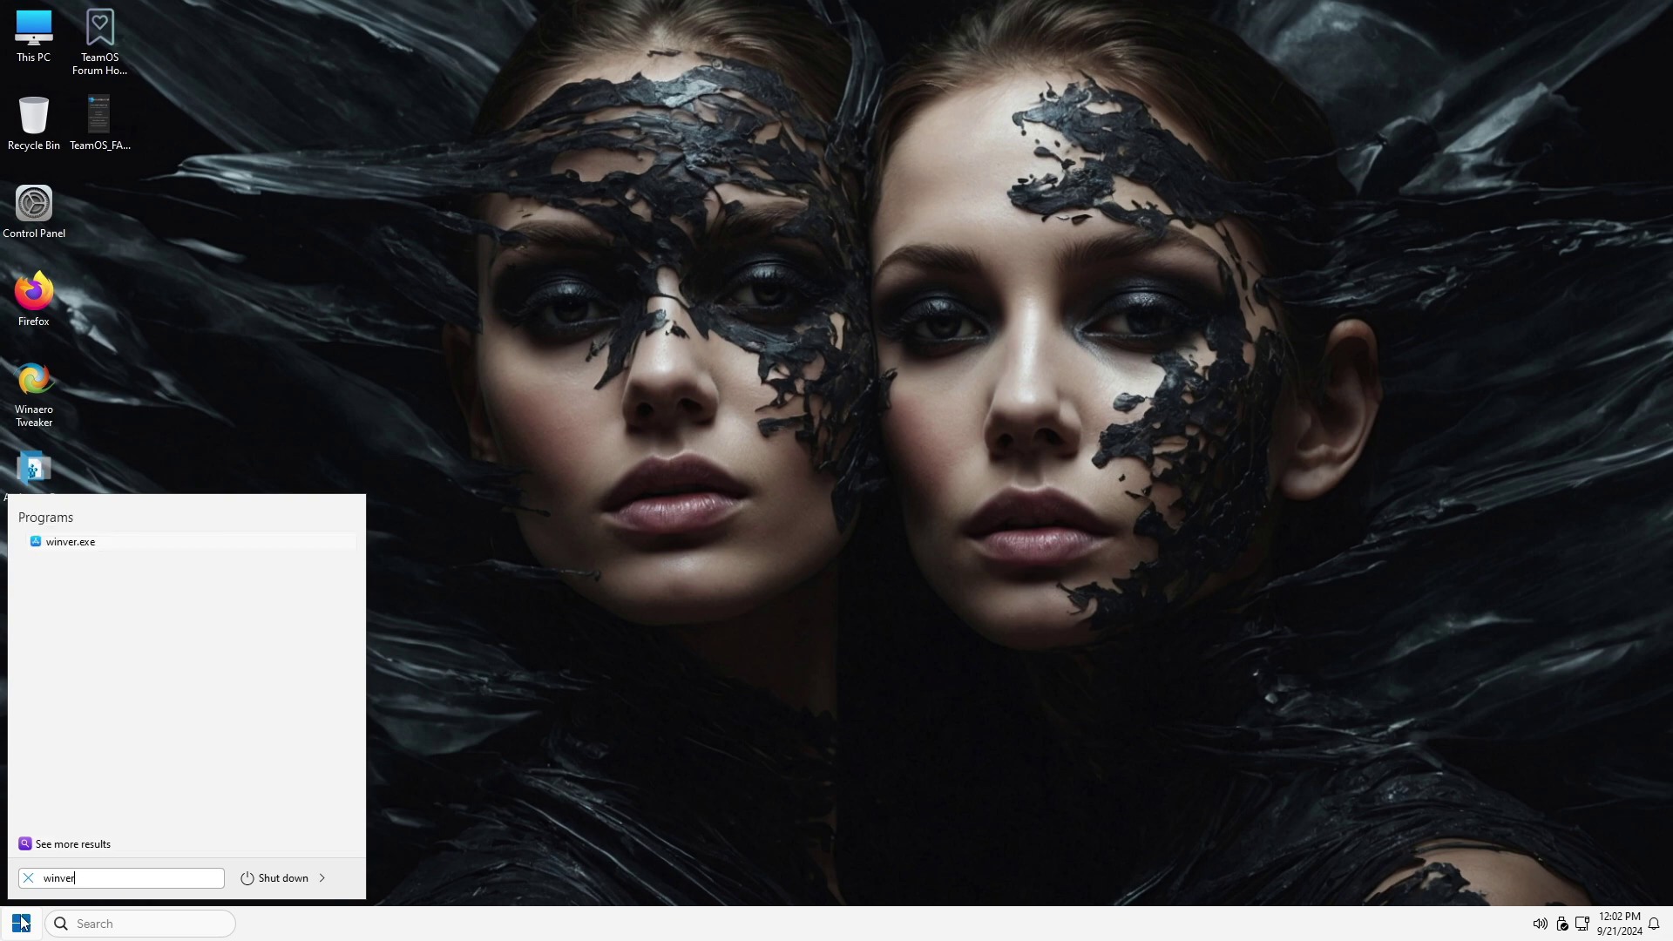
# Run winver to check the Windows edition, version and build information, and dismiss the dialog.
pyautogui.press('Return')
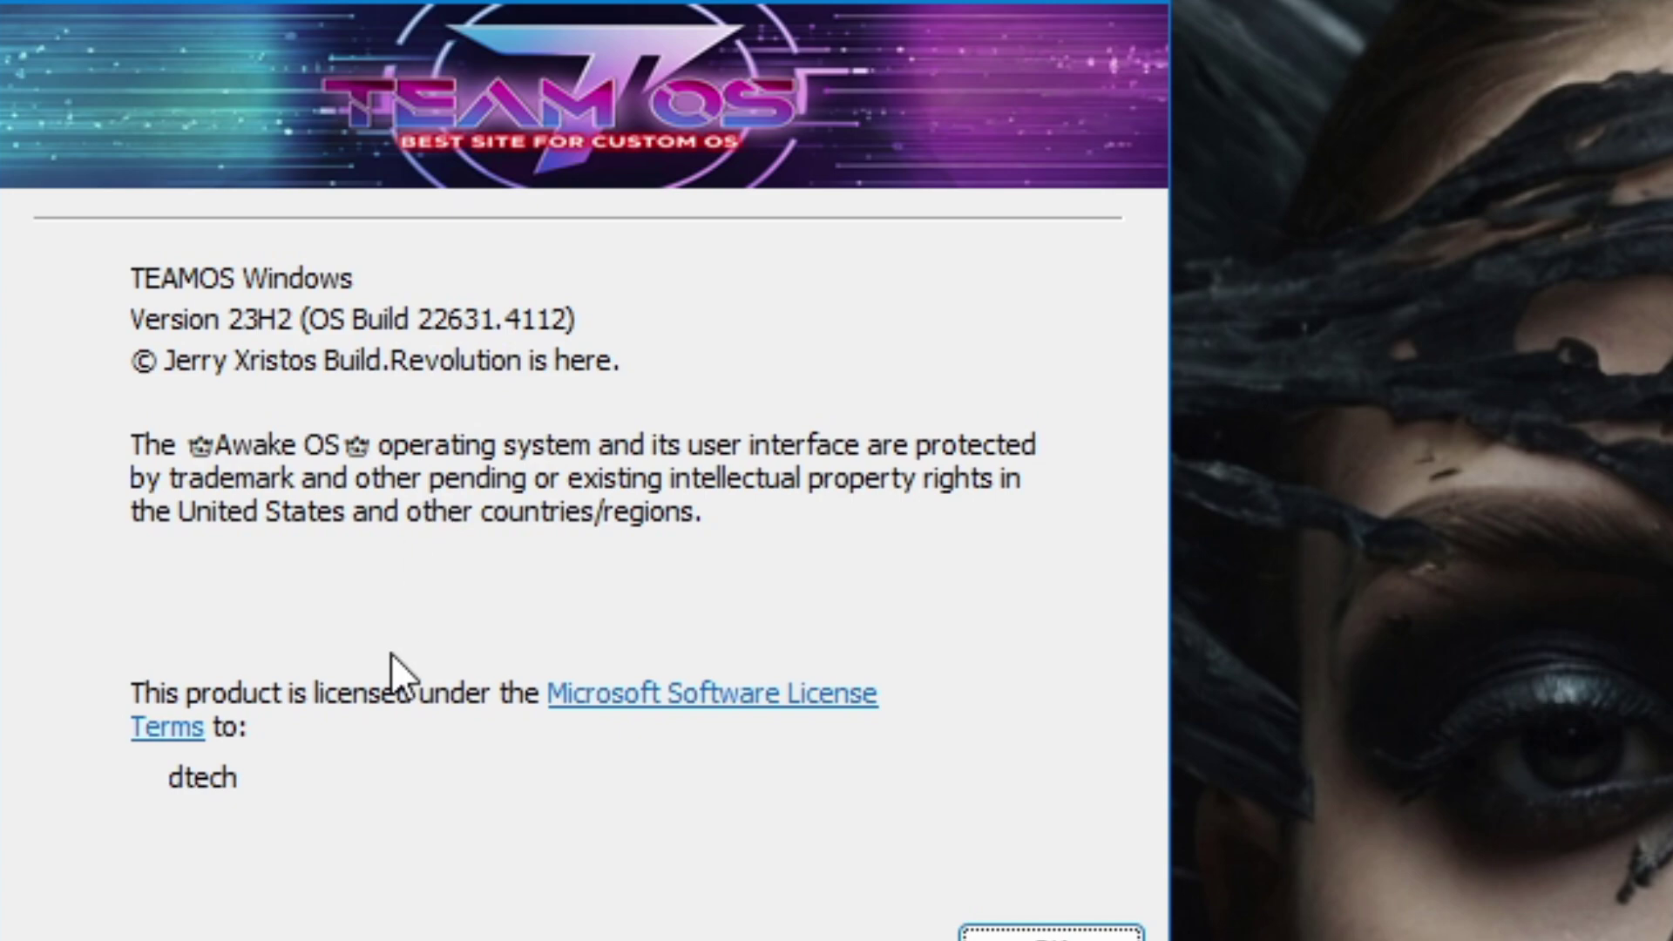
pyautogui.click(979, 928)
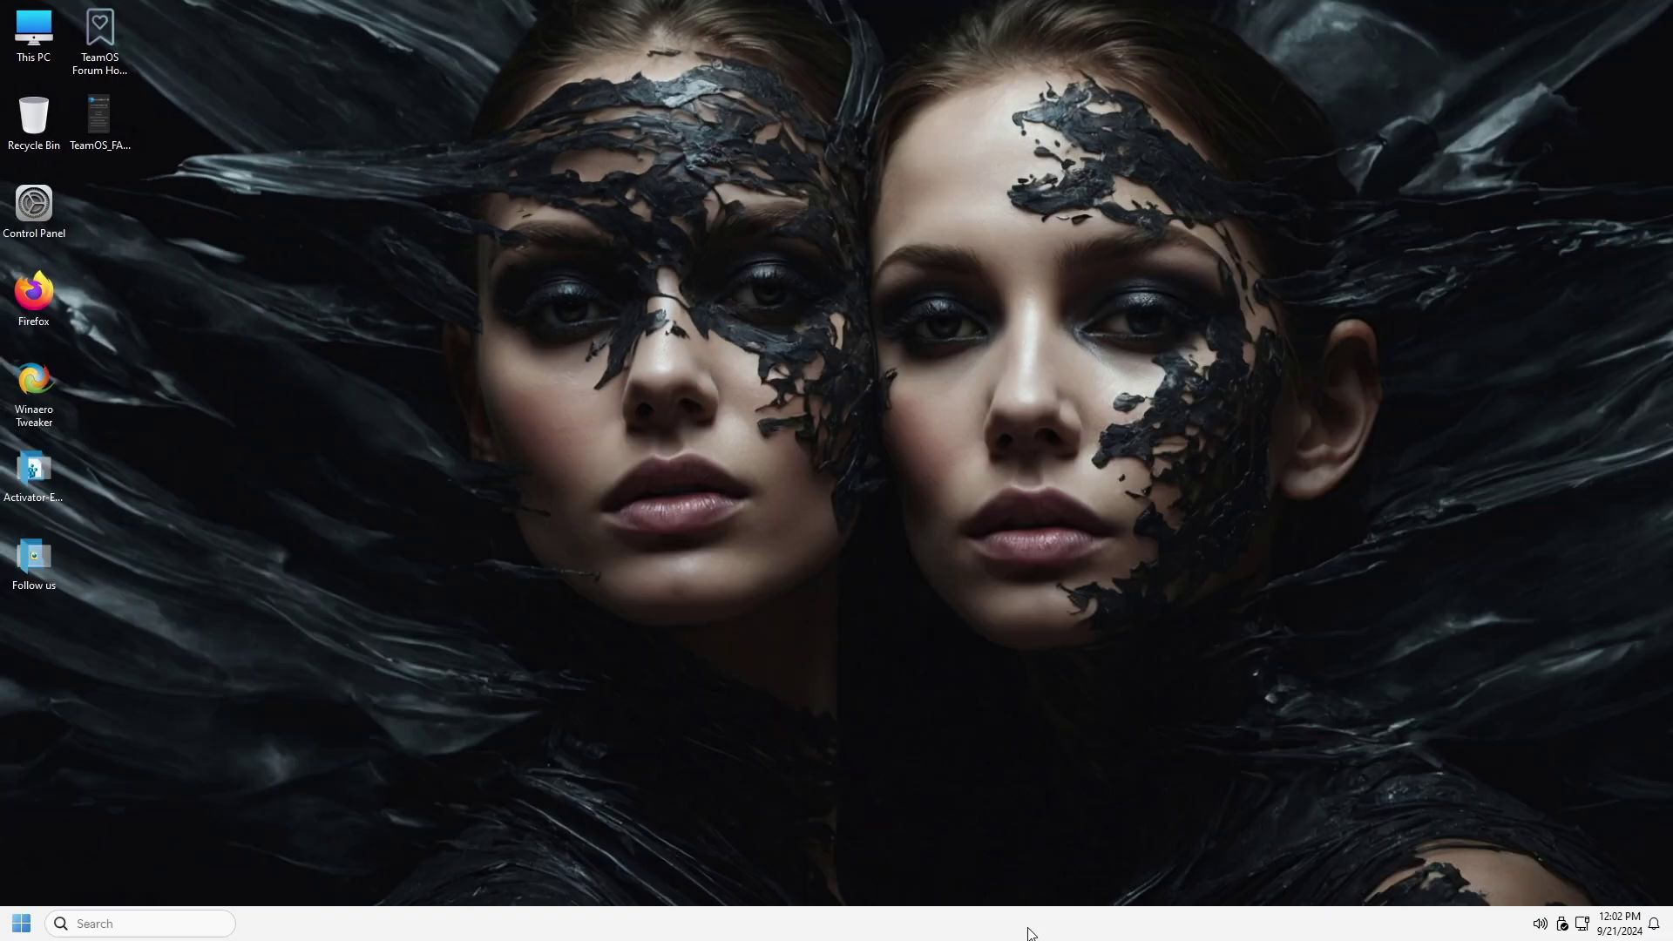
# Examine the background processes and the CPU and memory performance in Task Manager, and close it.
pyautogui.rightClick(1030, 933)
pyautogui.click(1081, 861)
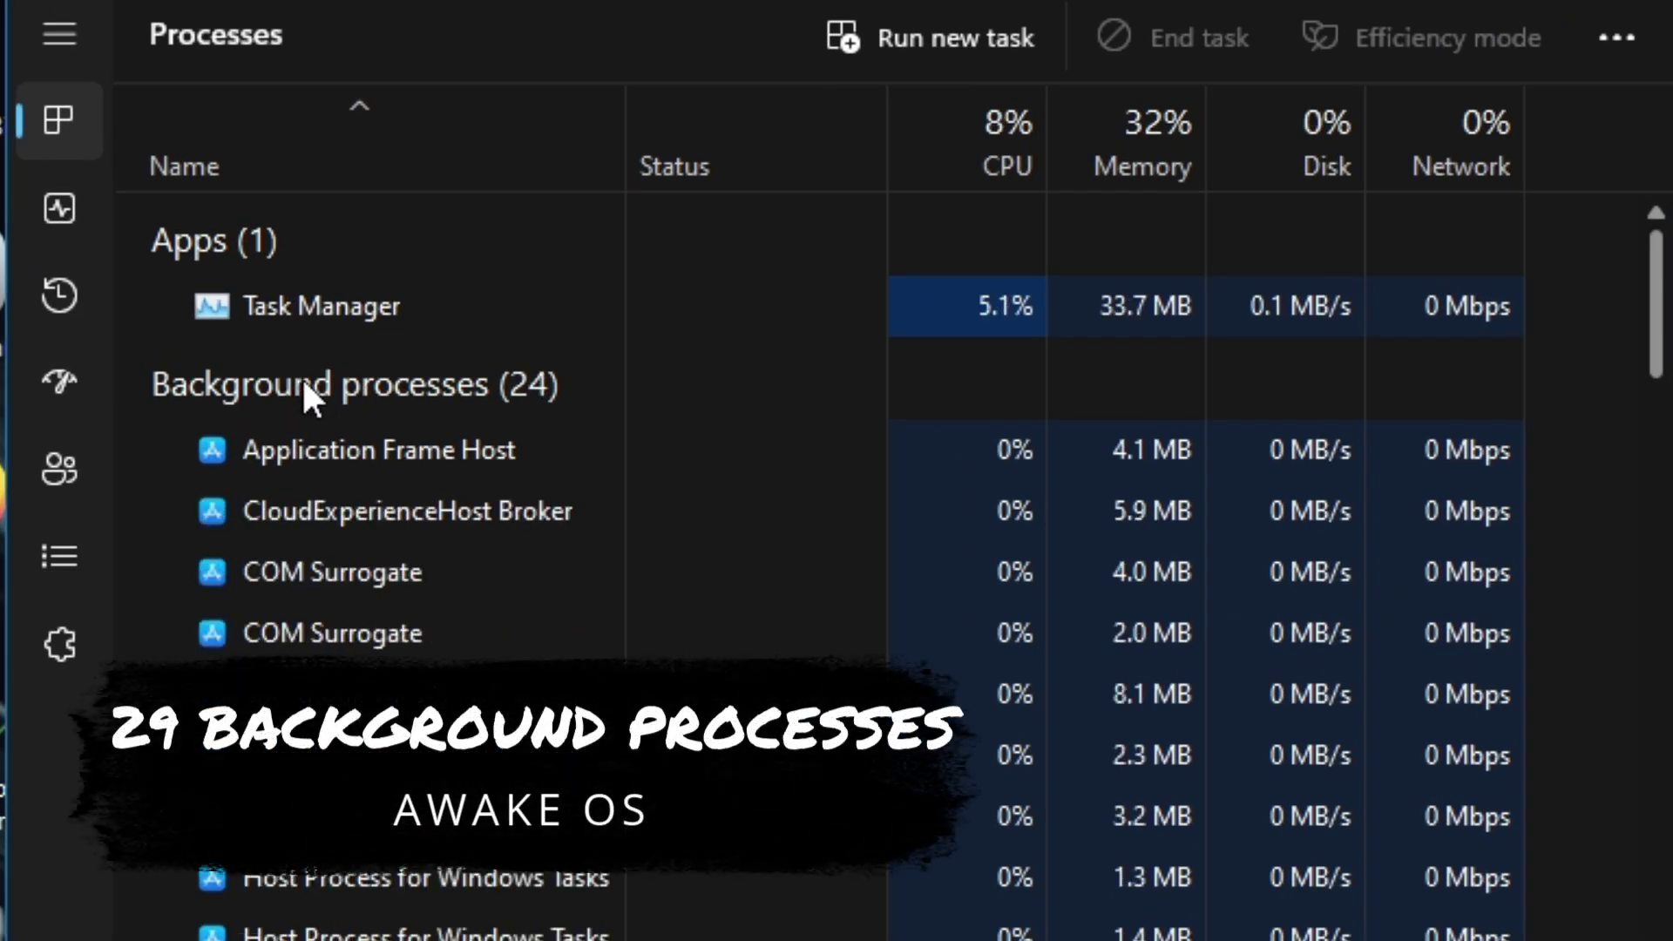
pyautogui.click(68, 213)
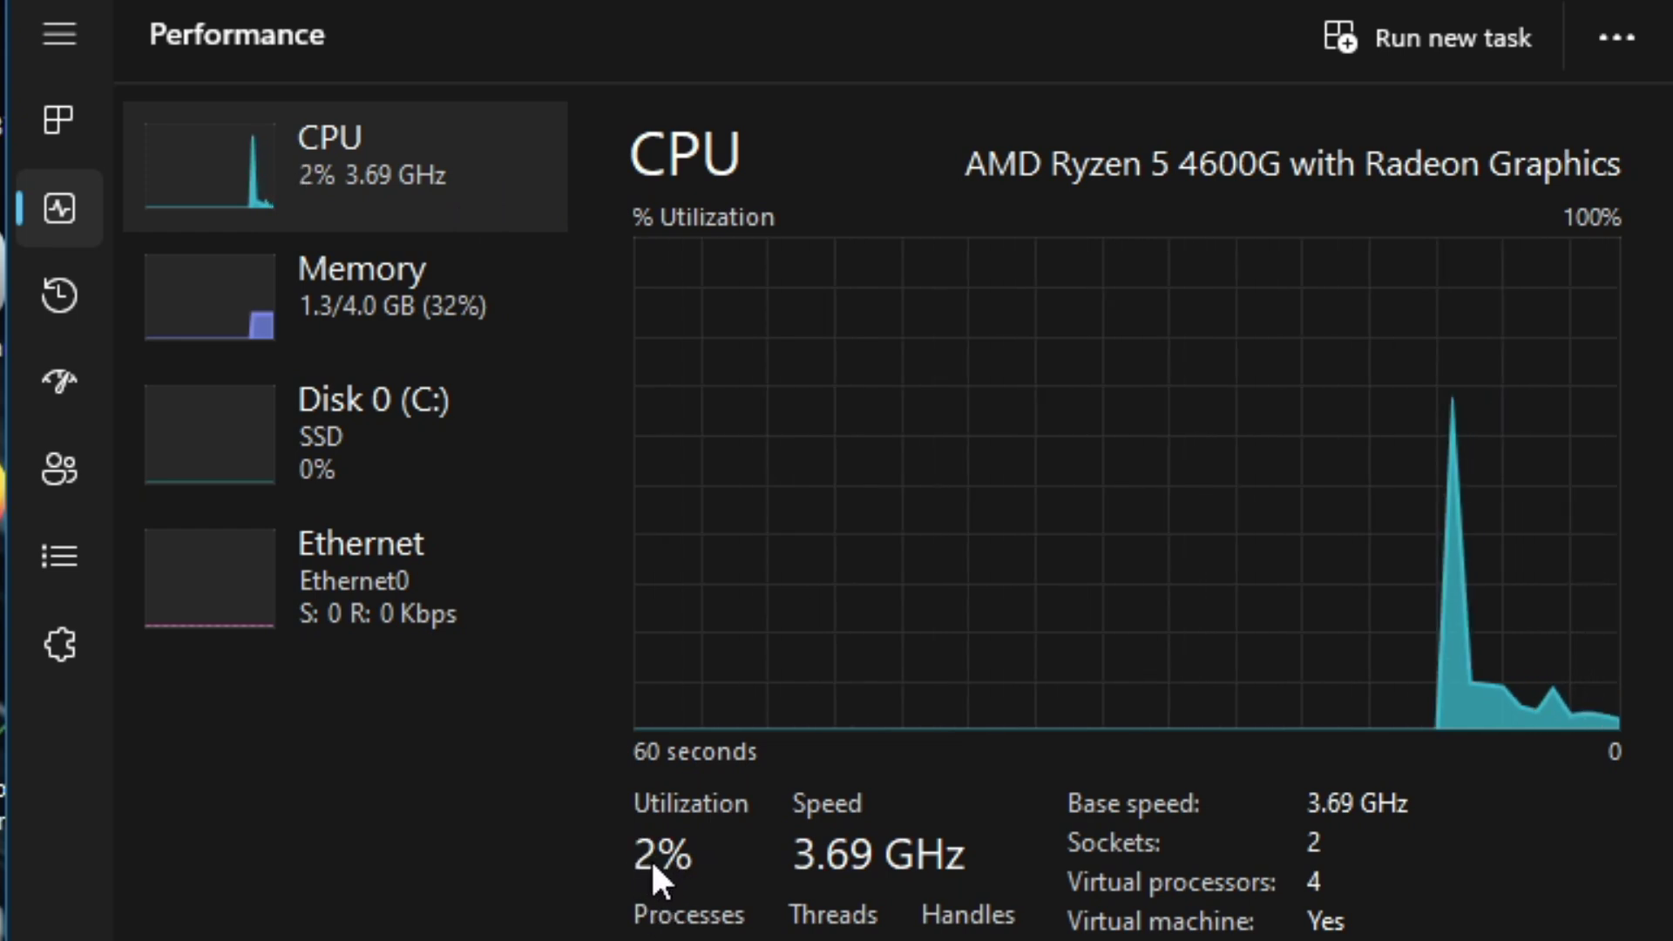
pyautogui.click(366, 329)
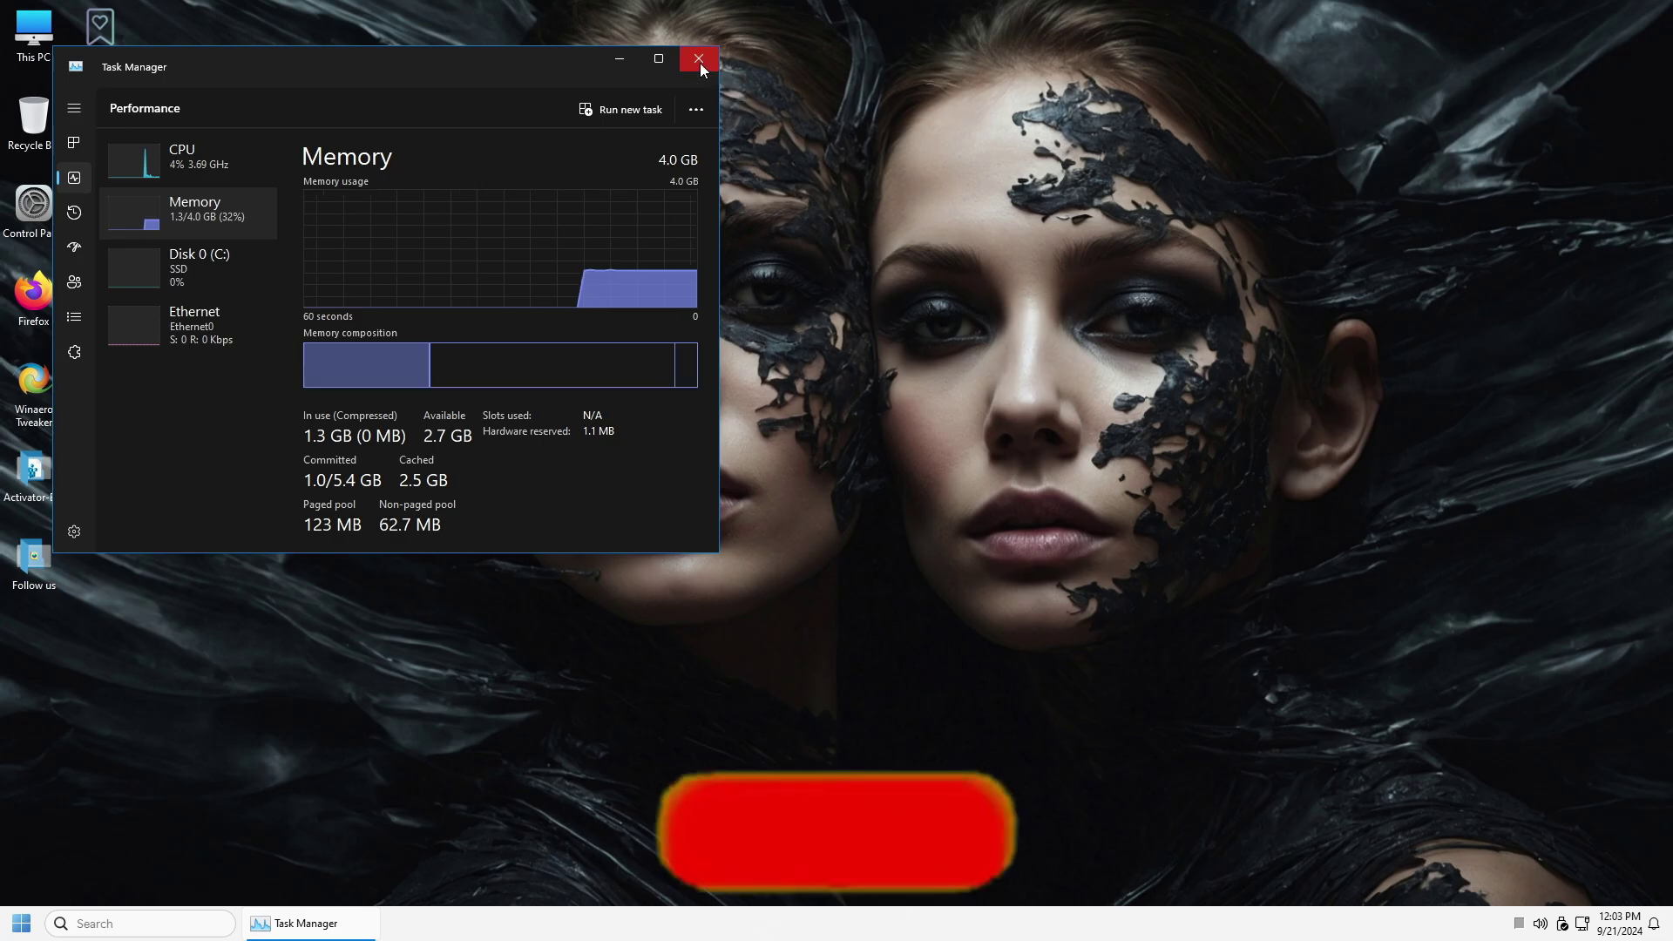
pyautogui.click(1656, 10)
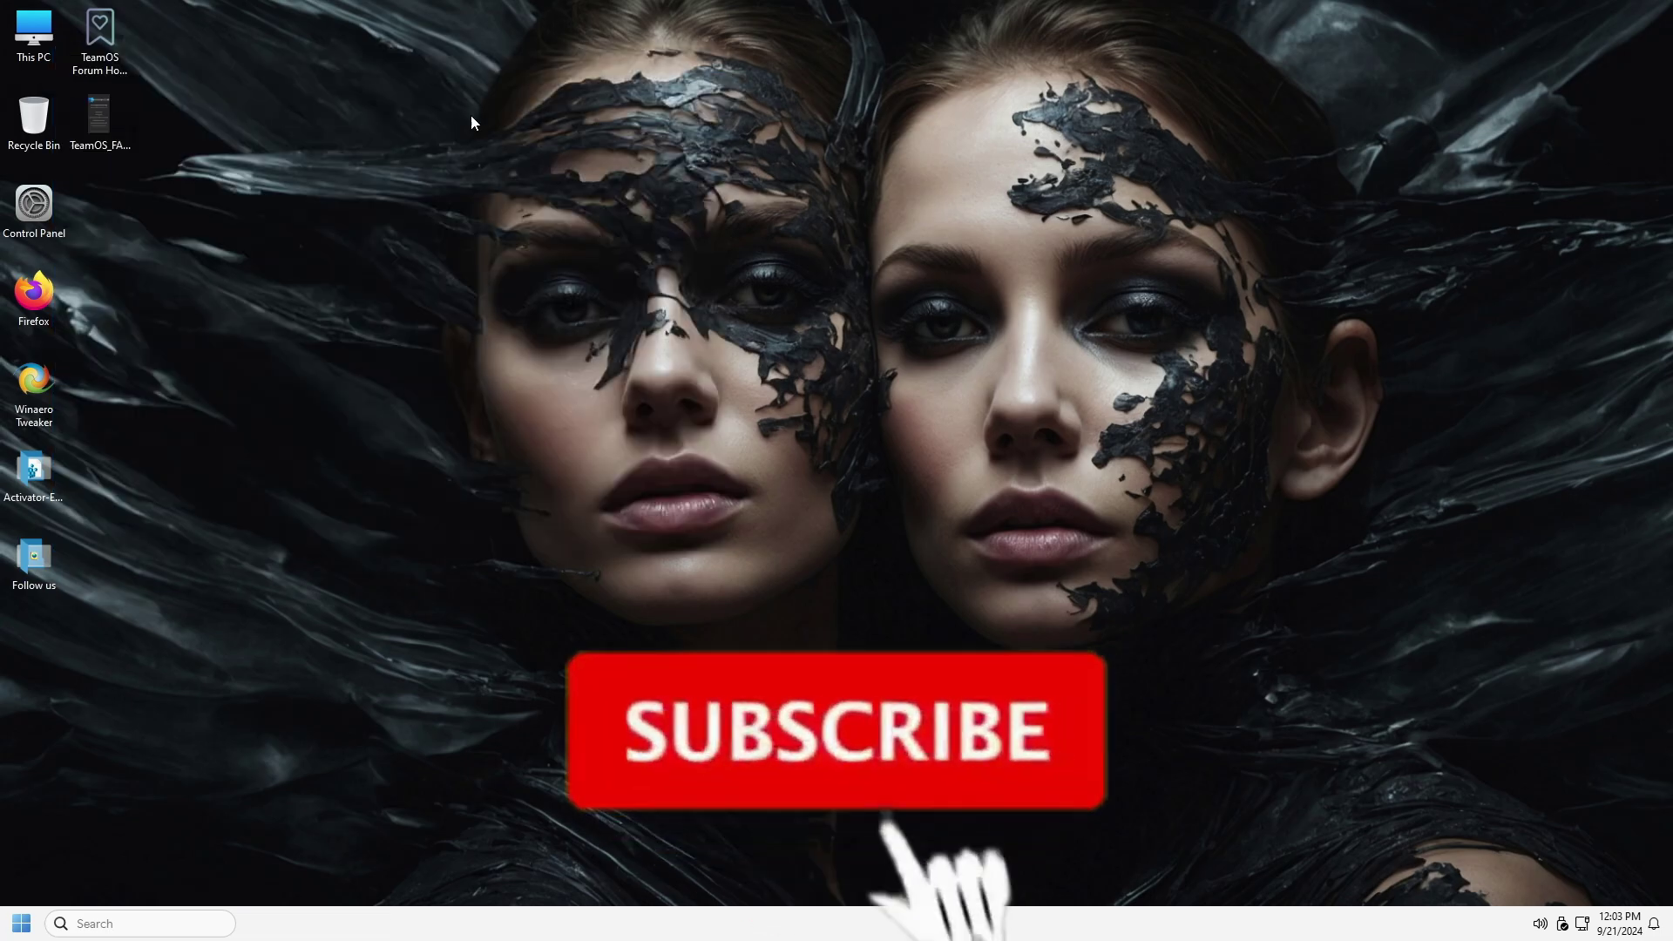
# Check the used and free space of Local Disk (C:) in its properties, and close the This PC window.
pyautogui.doubleClick(49, 38)
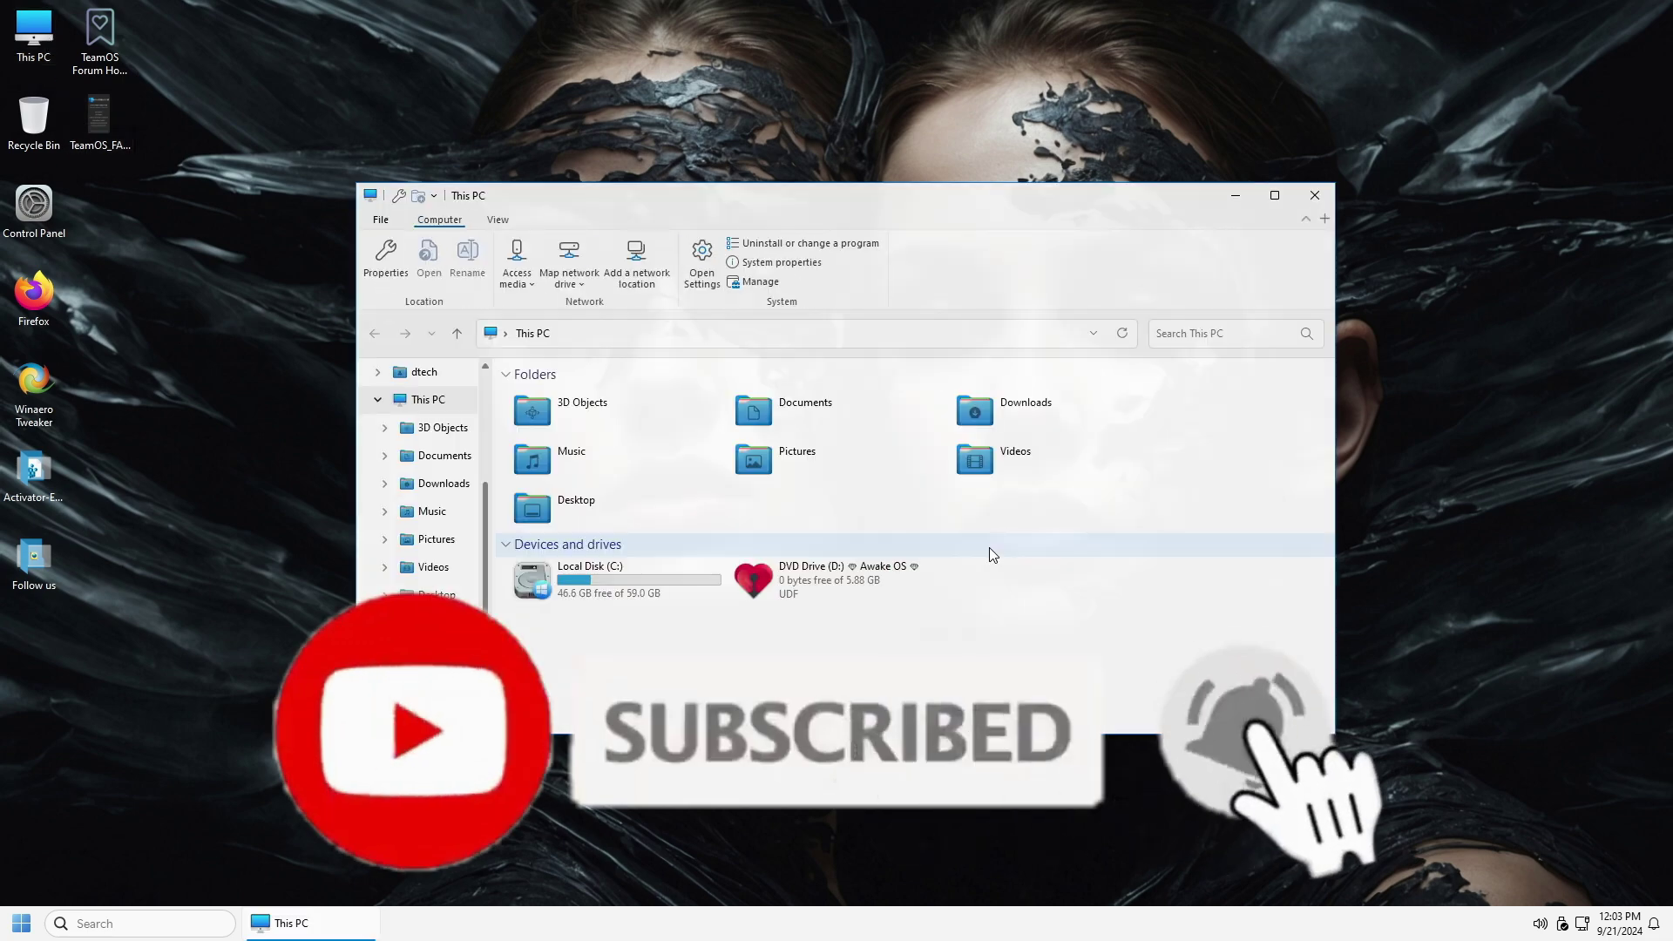
pyautogui.click(1273, 199)
pyautogui.click(244, 349)
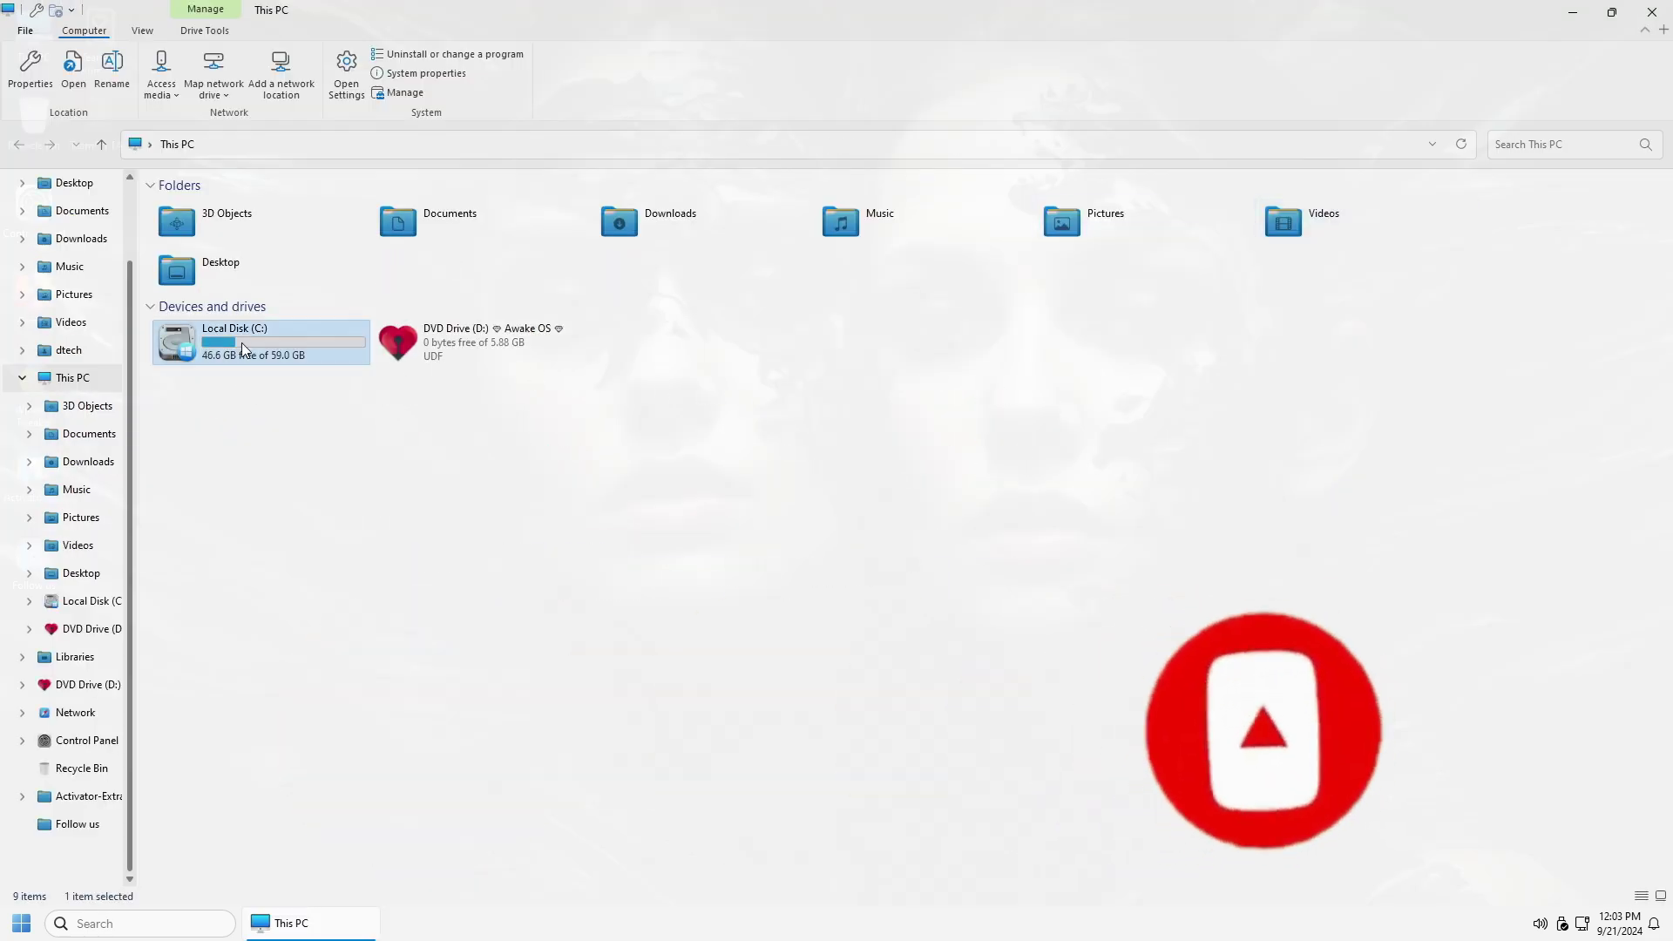
pyautogui.rightClick(244, 349)
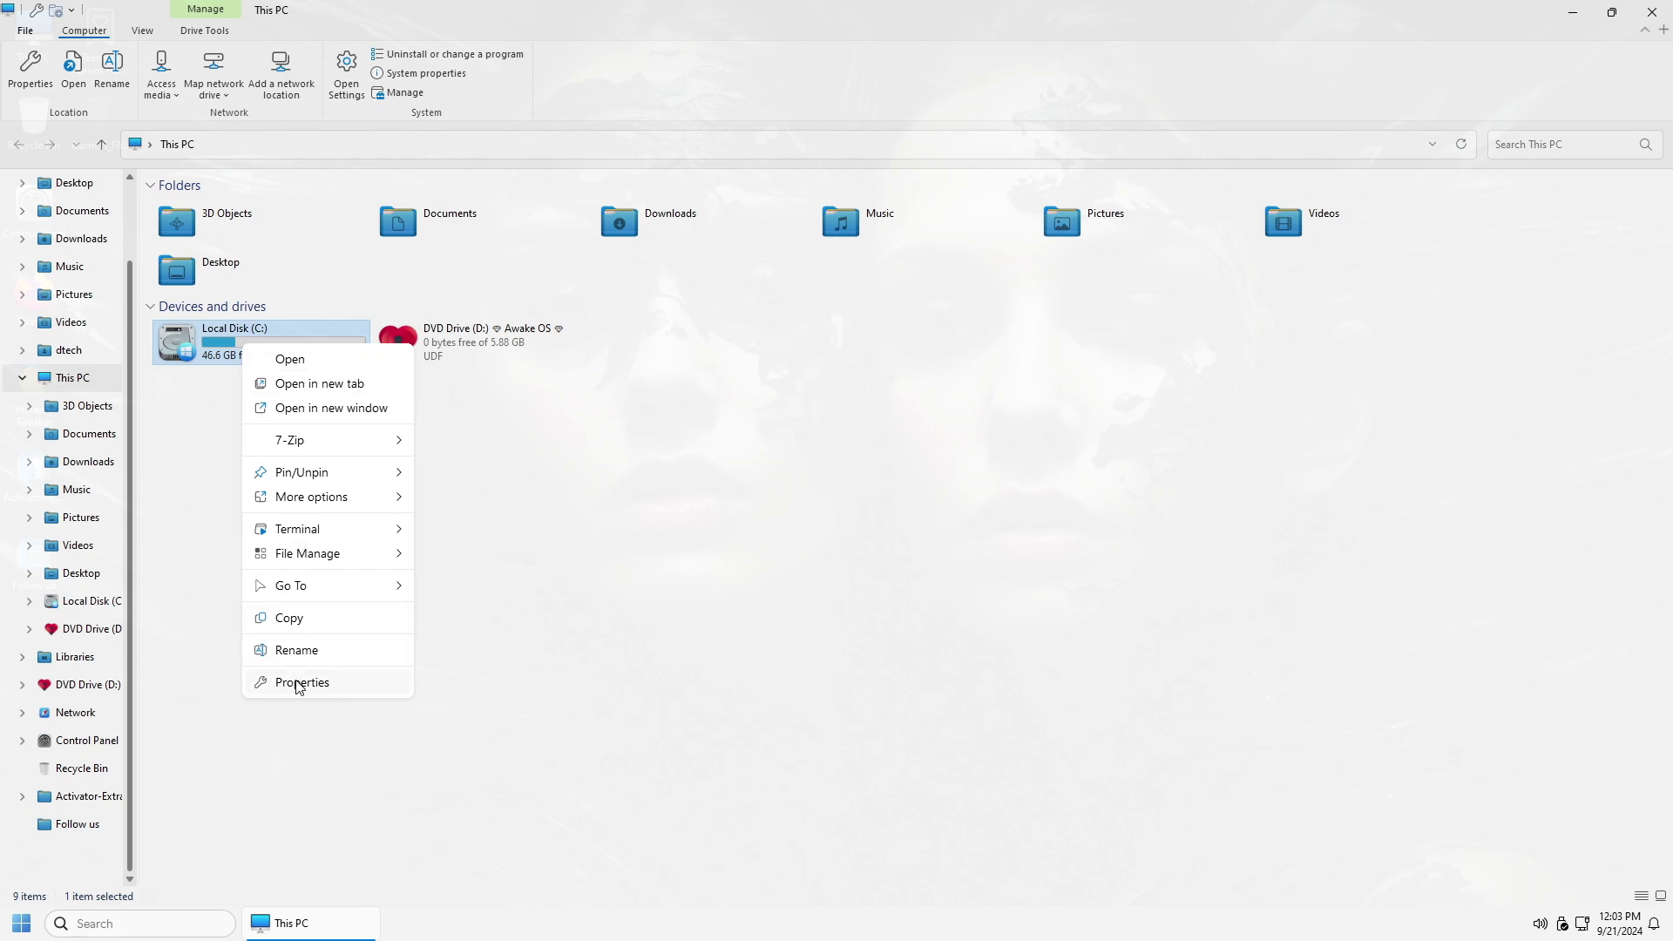
pyautogui.click(299, 684)
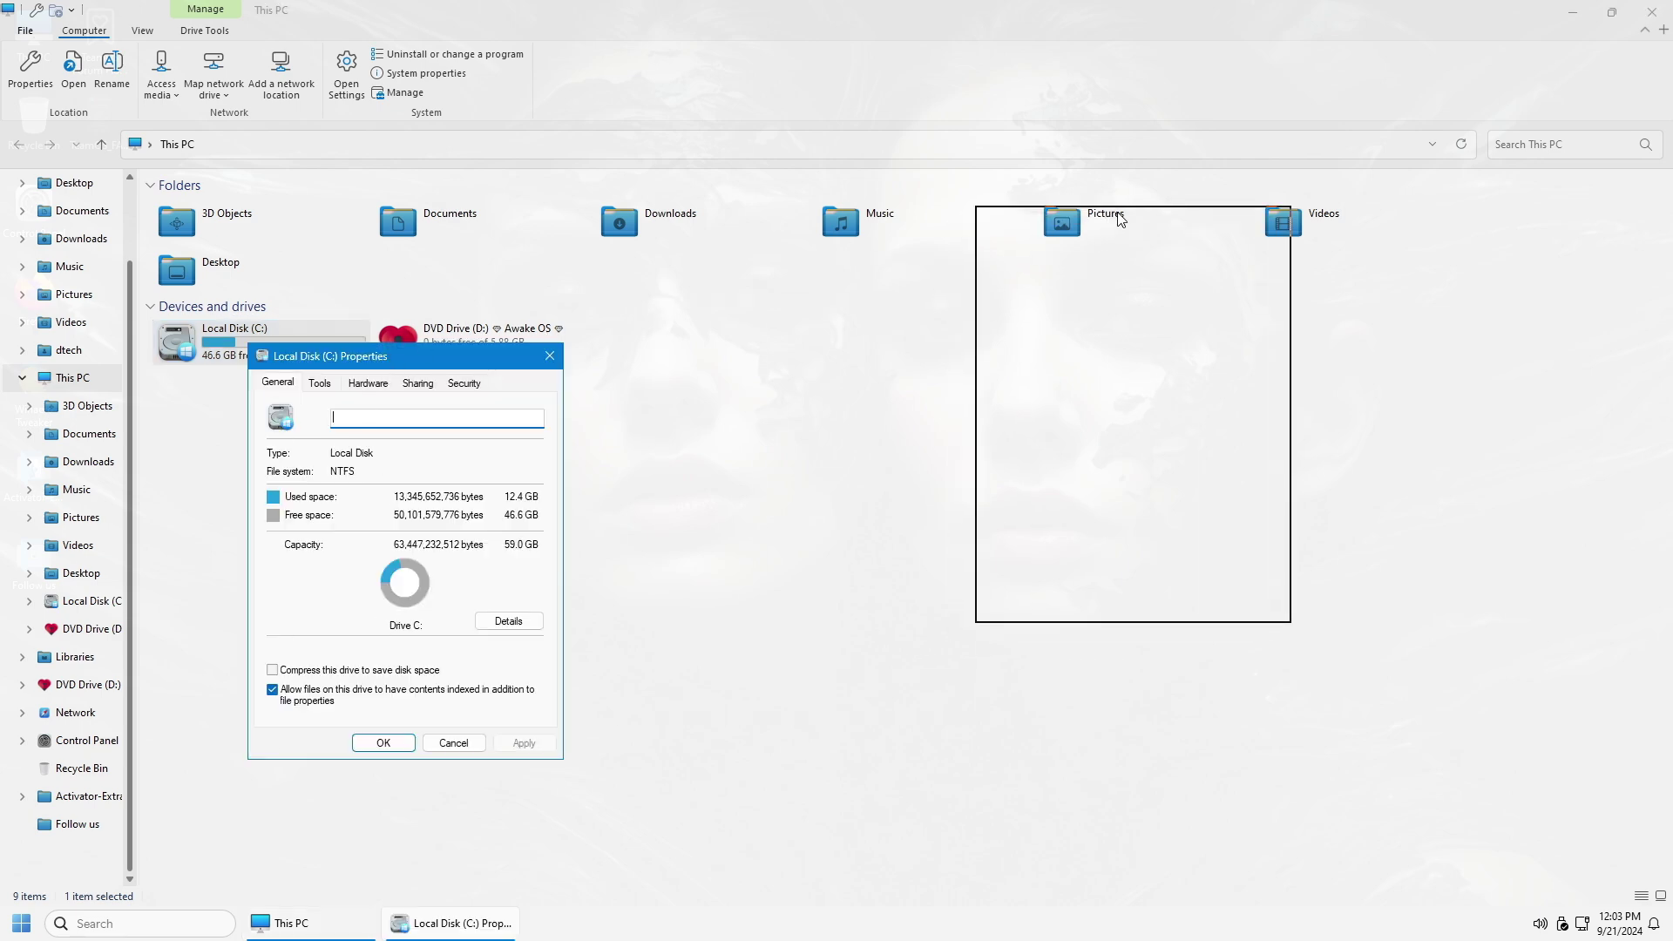
pyautogui.moveTo(1121, 219); pyautogui.dragTo(1121, 219)
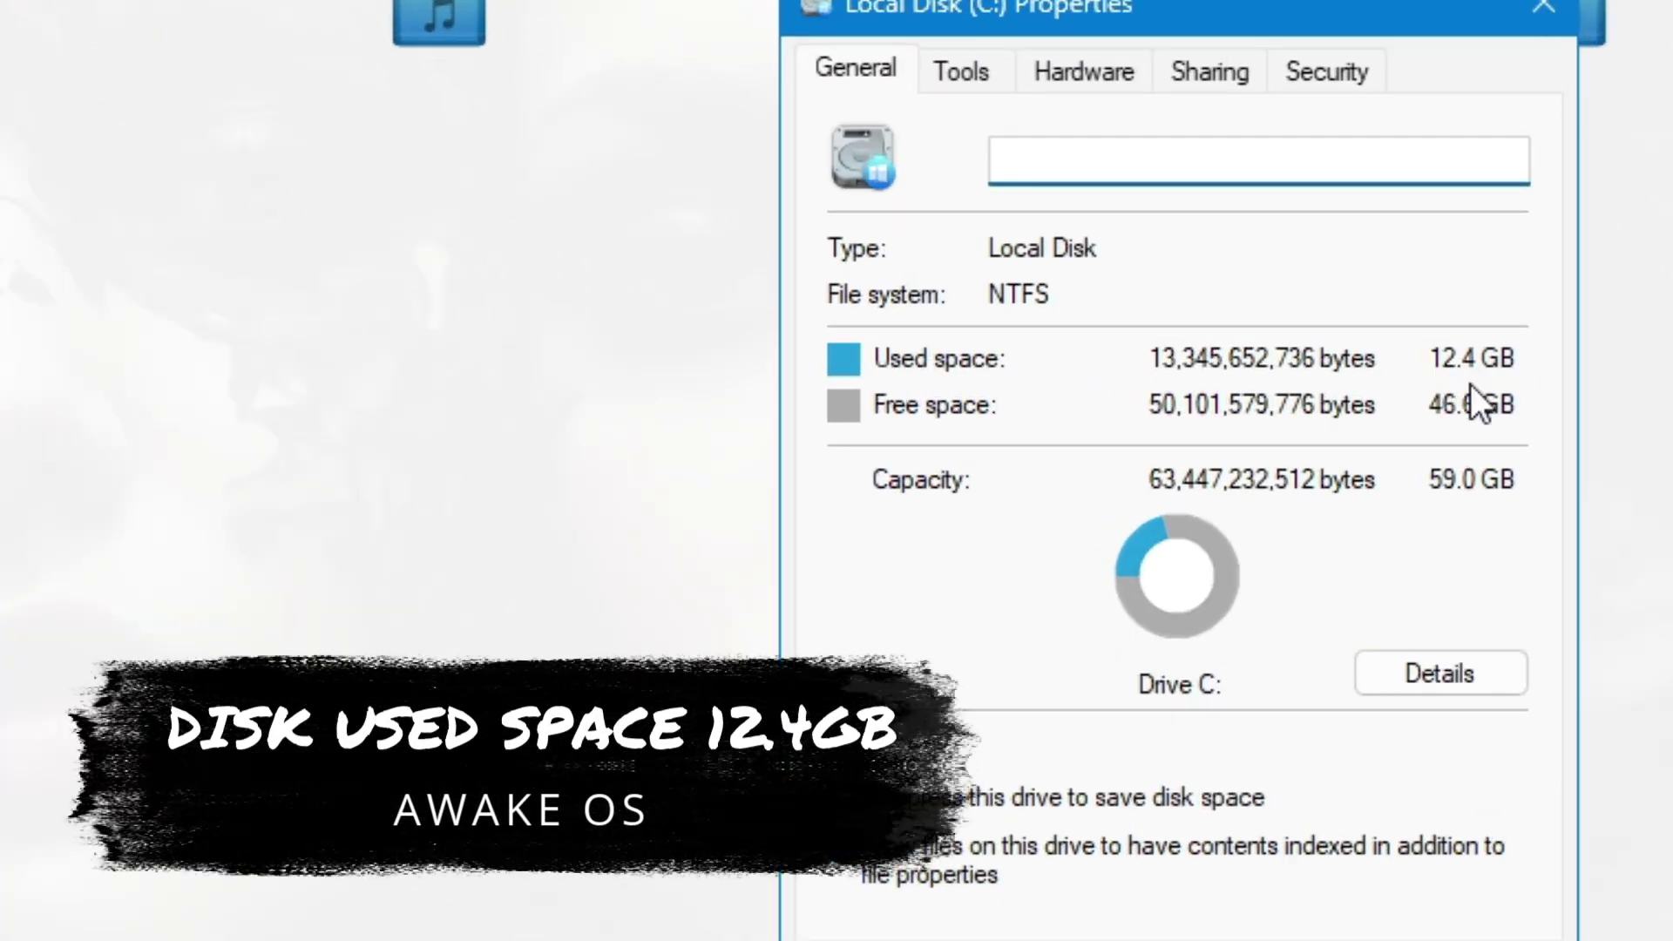
pyautogui.press('Escape')
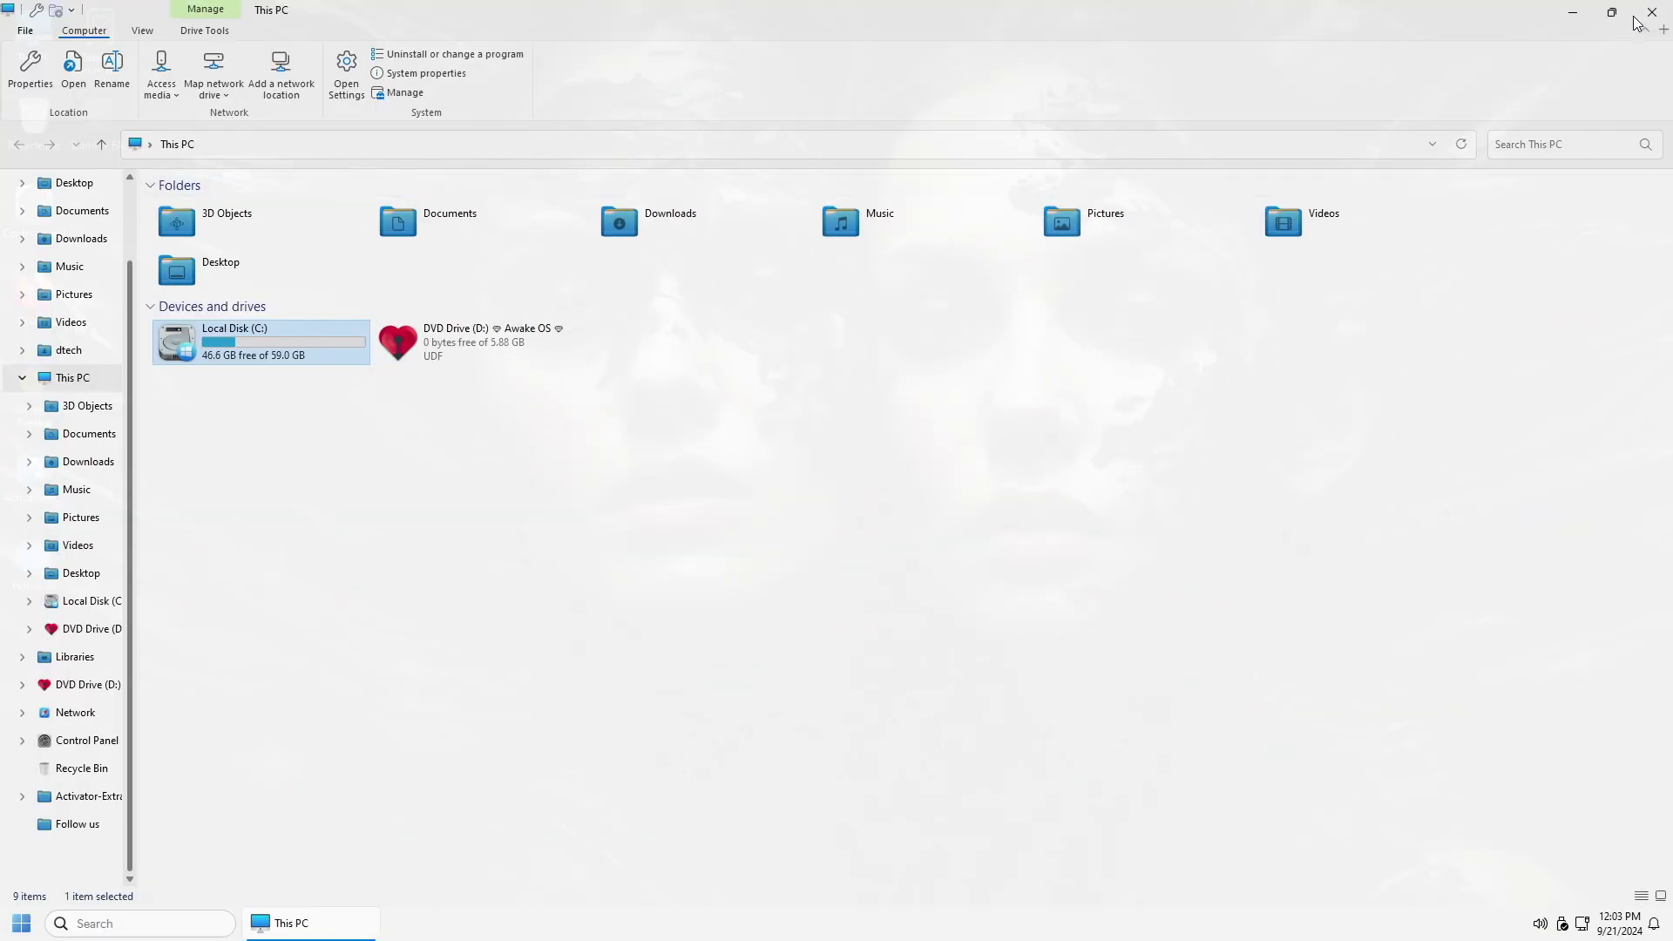
pyautogui.click(1644, 11)
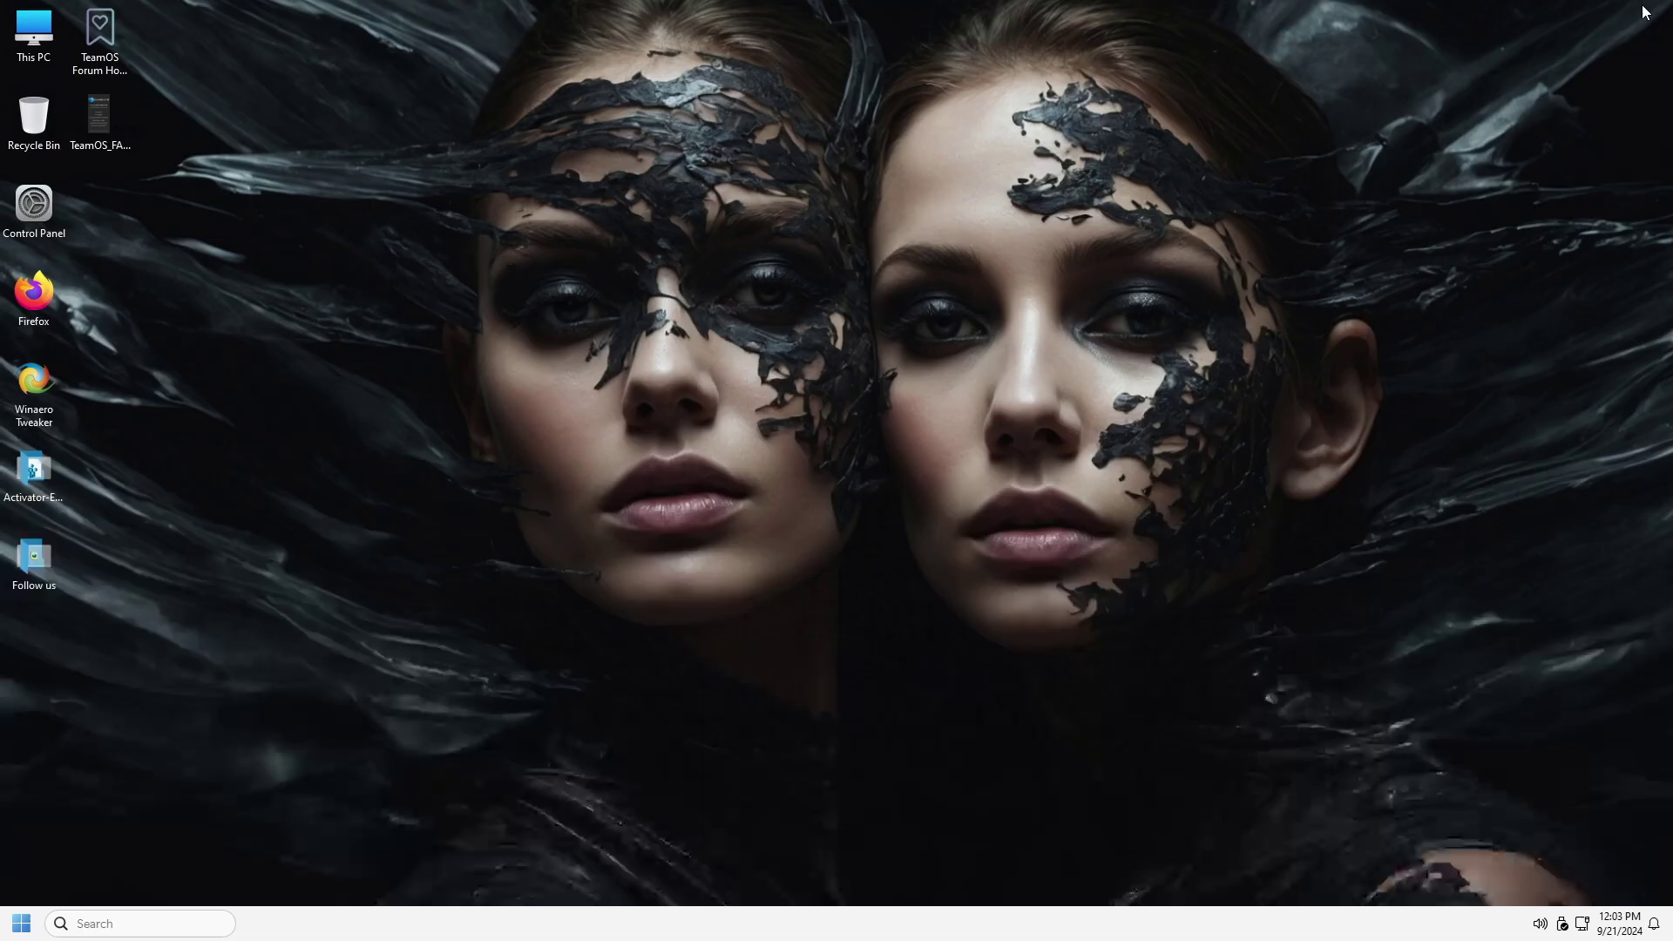
# Bring up the list of installed programs in Control Panel and move the window higher on the desktop.
pyautogui.click(18, 922)
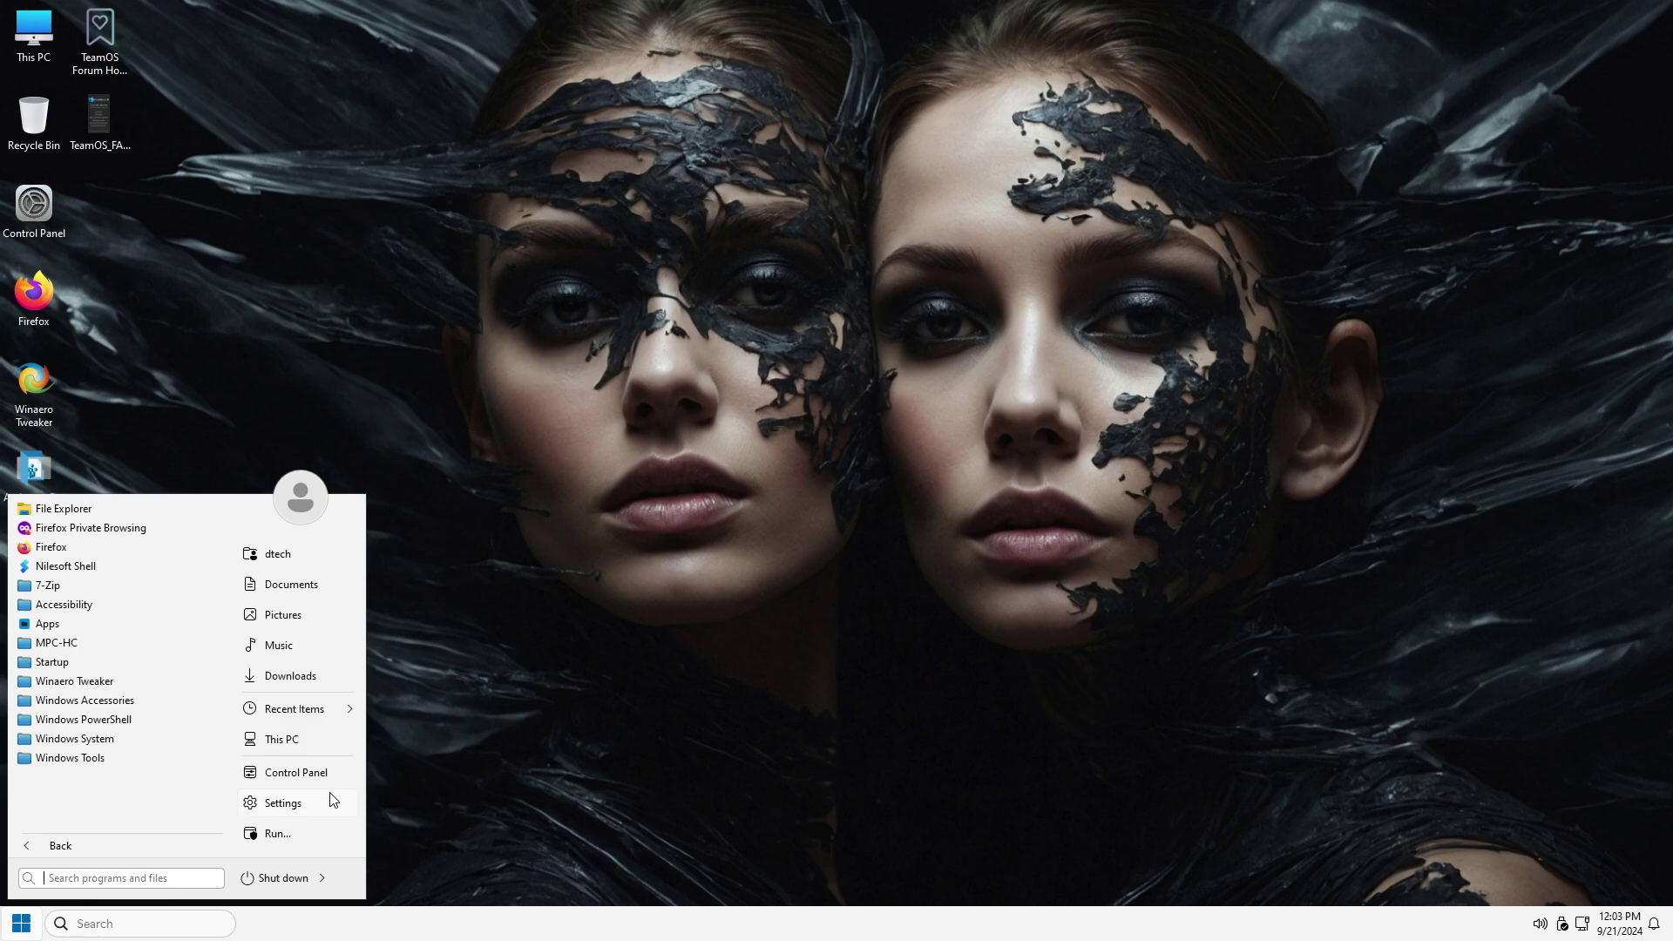
pyautogui.click(324, 780)
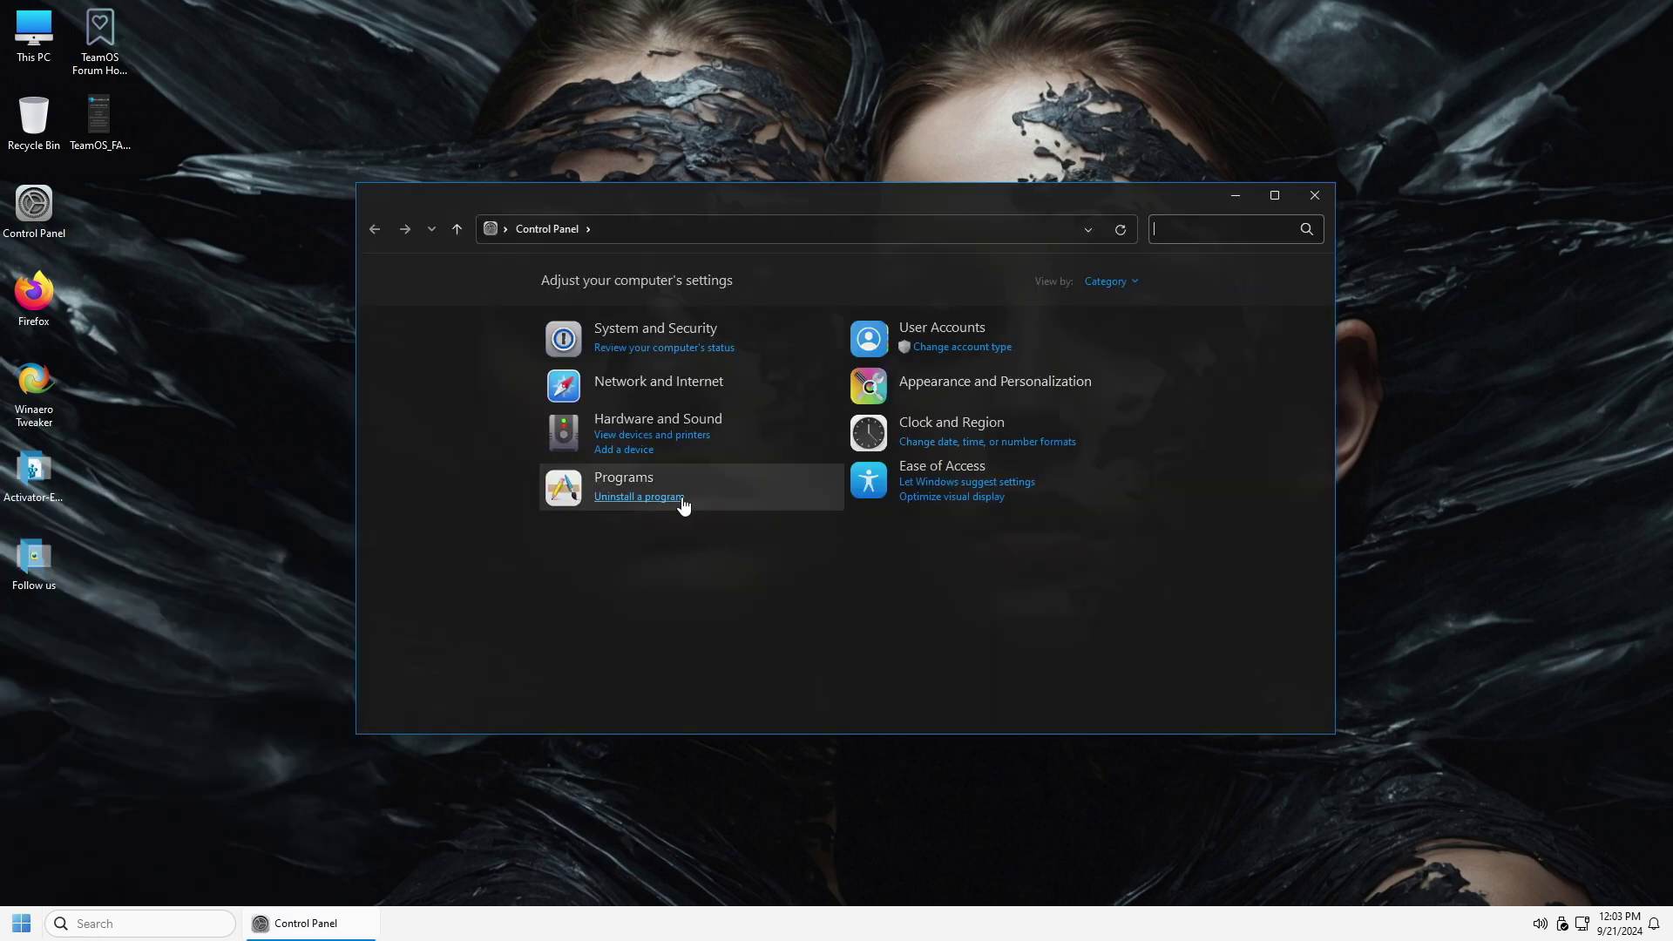
pyautogui.click(683, 504)
pyautogui.moveTo(807, 195); pyautogui.dragTo(805, 76)
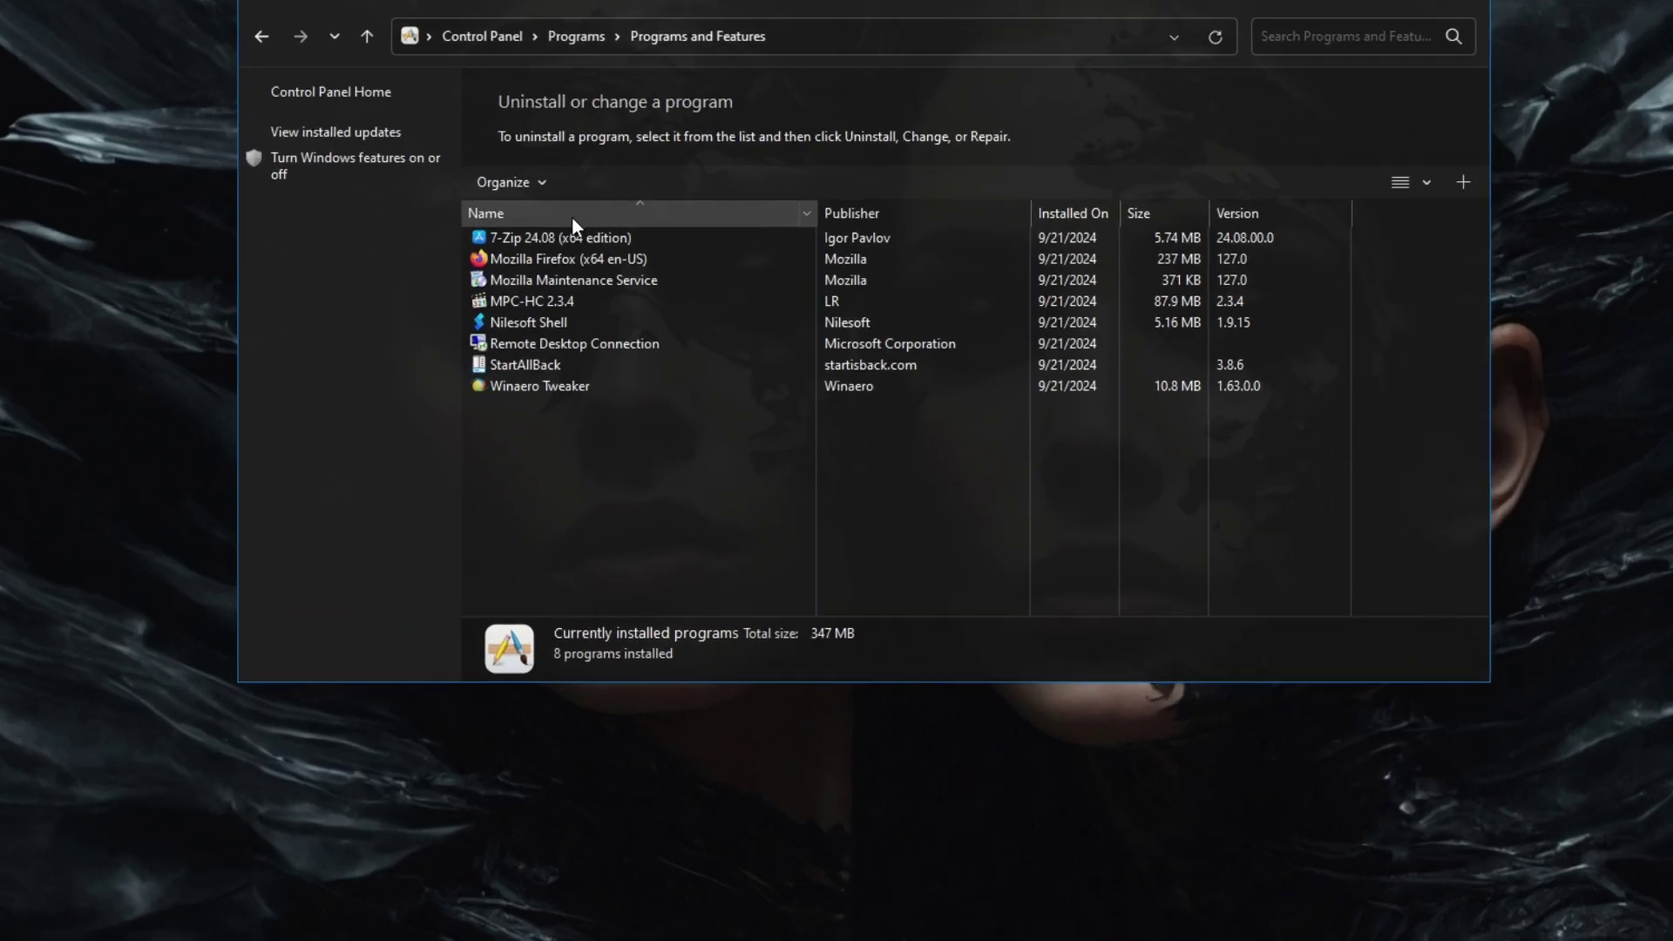
# Review the details of each installed program in the list, from 7-Zip down to Winaero Tweaker.
pyautogui.click(609, 263)
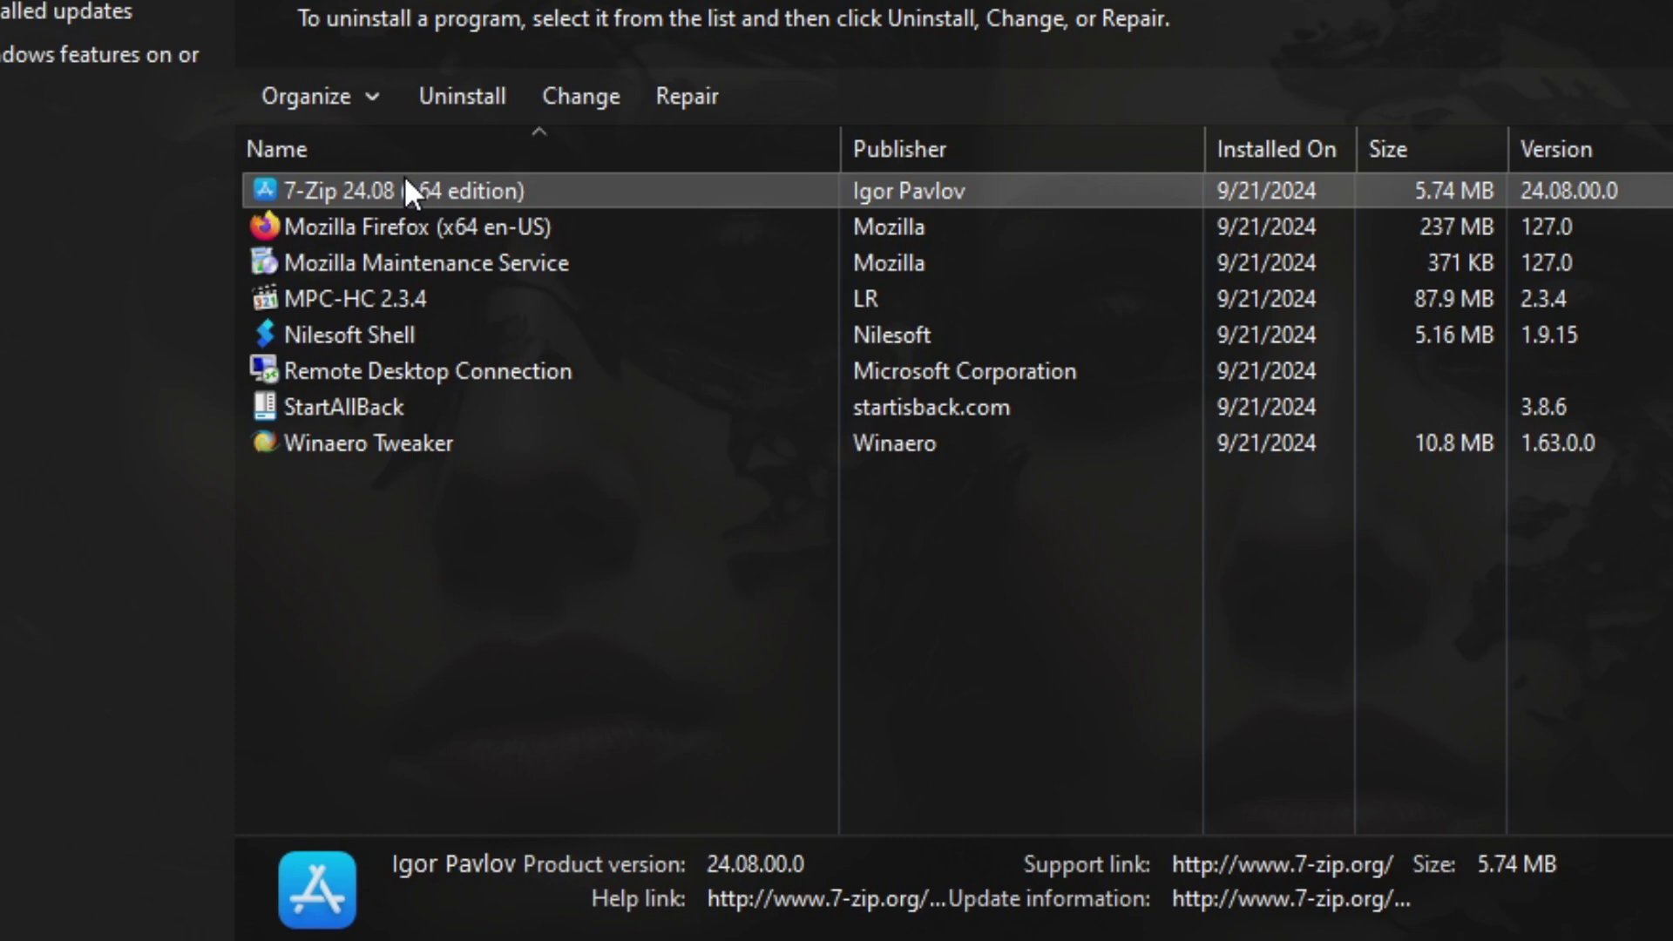
pyautogui.click(390, 225)
pyautogui.click(400, 261)
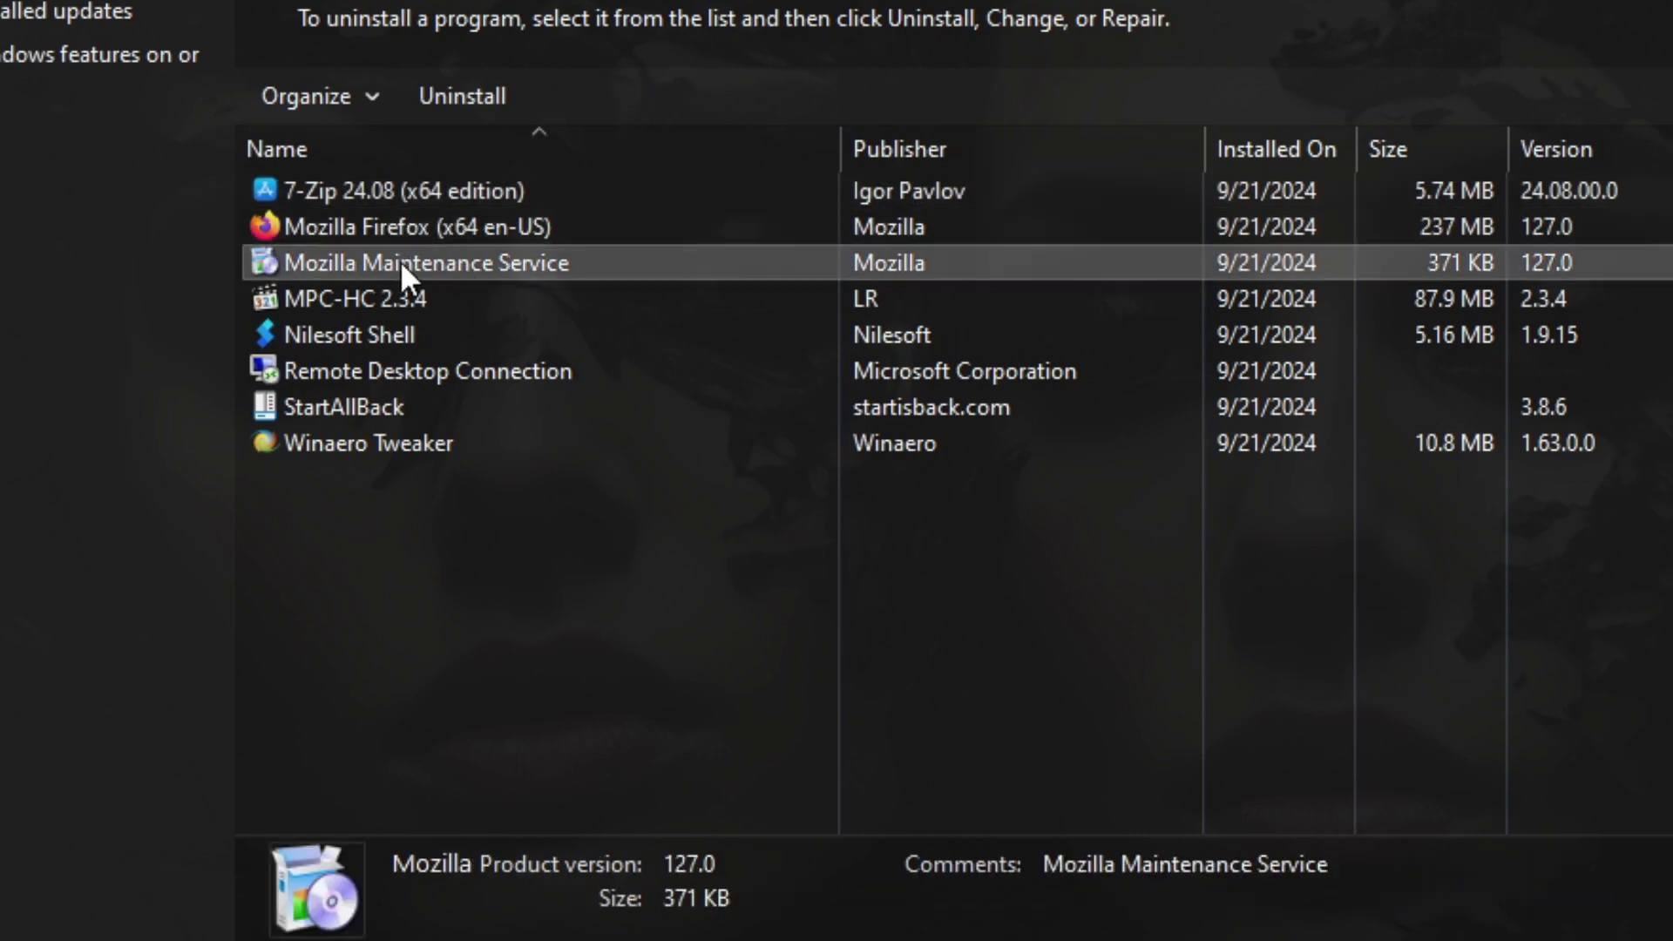
pyautogui.click(345, 295)
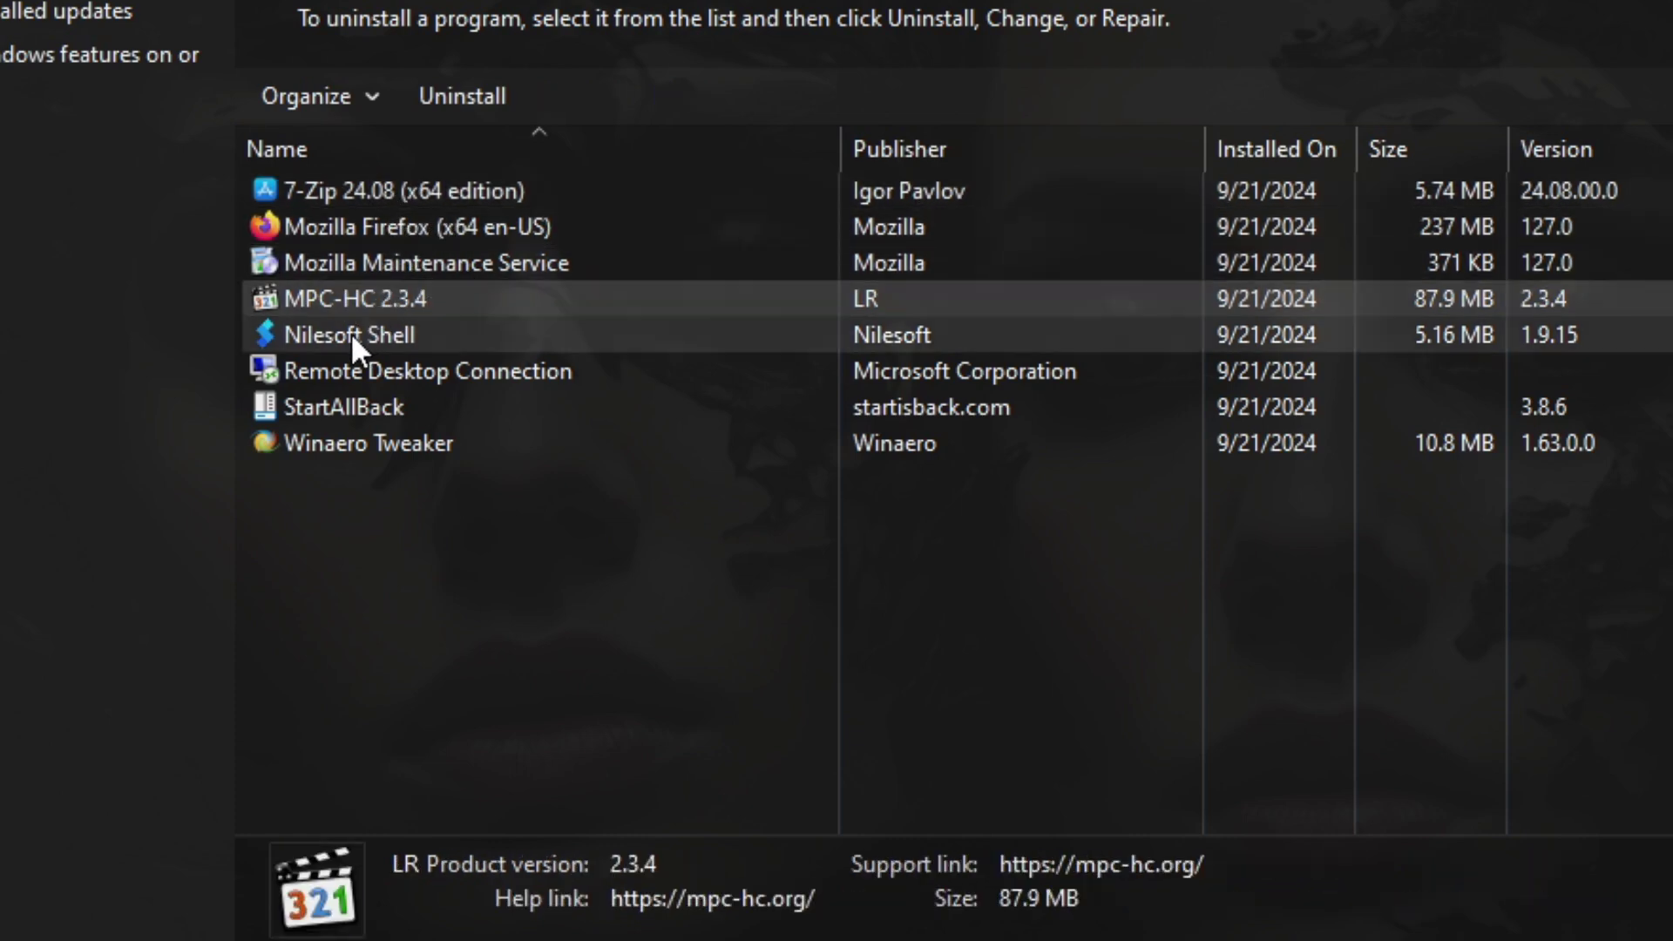
pyautogui.click(340, 336)
pyautogui.click(338, 368)
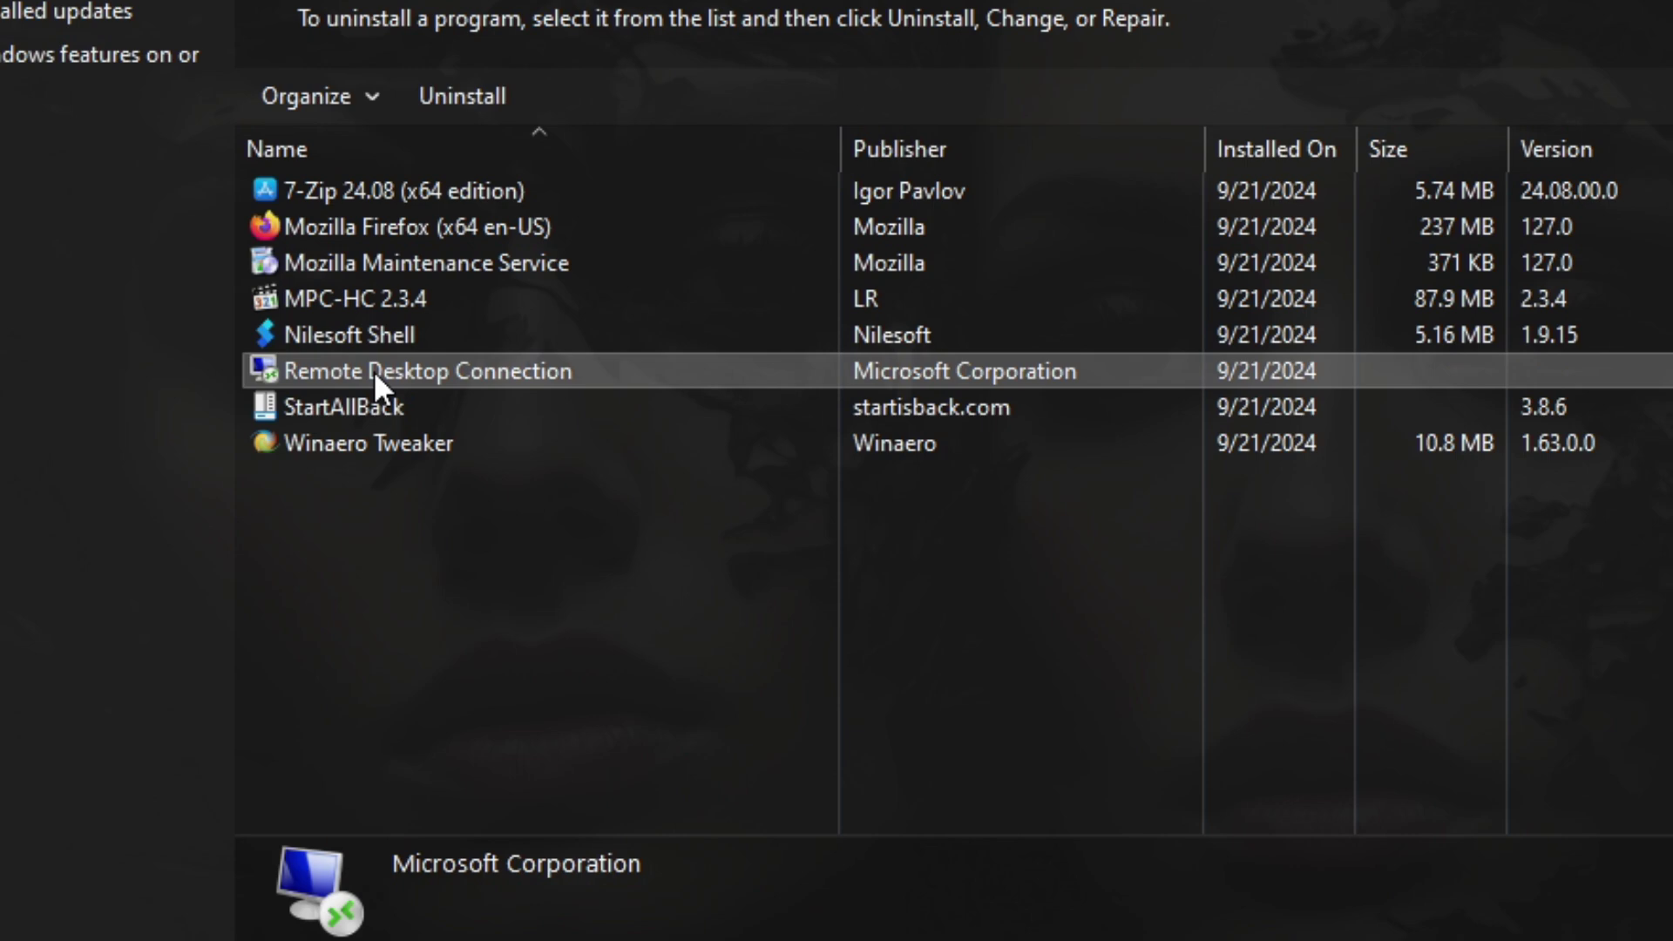
pyautogui.click(353, 405)
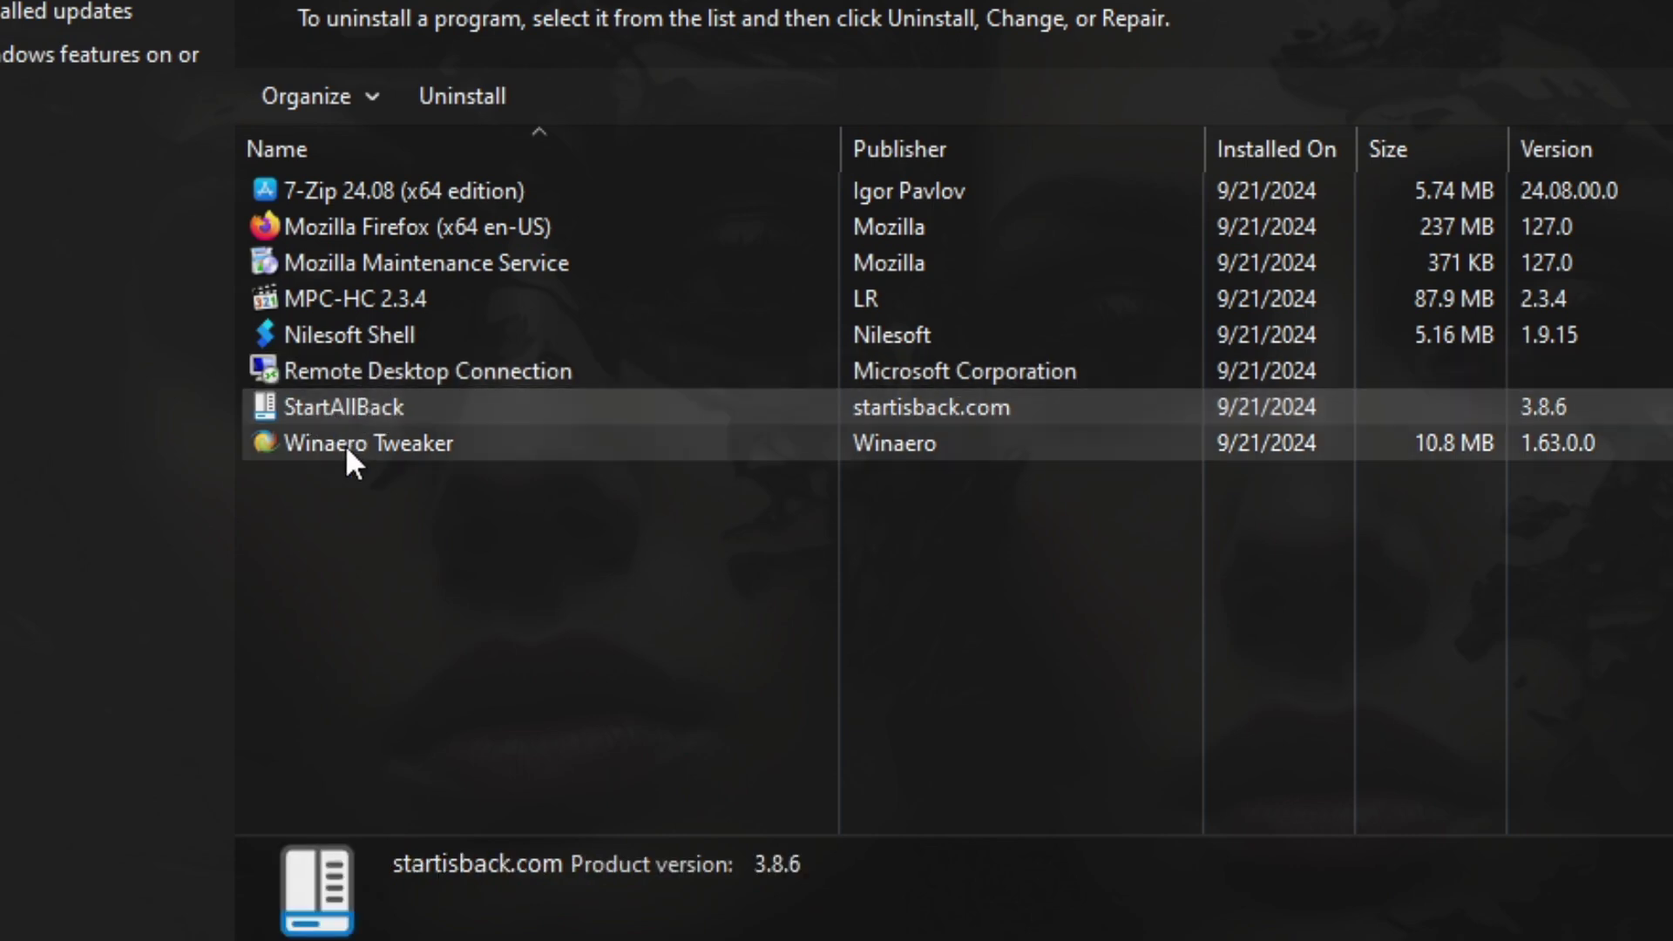
pyautogui.click(357, 446)
# Check the installed updates and the .NET Framework 3.5 and 4.8 entries among the Windows features, and close Control Panel.
pyautogui.click(98, 17)
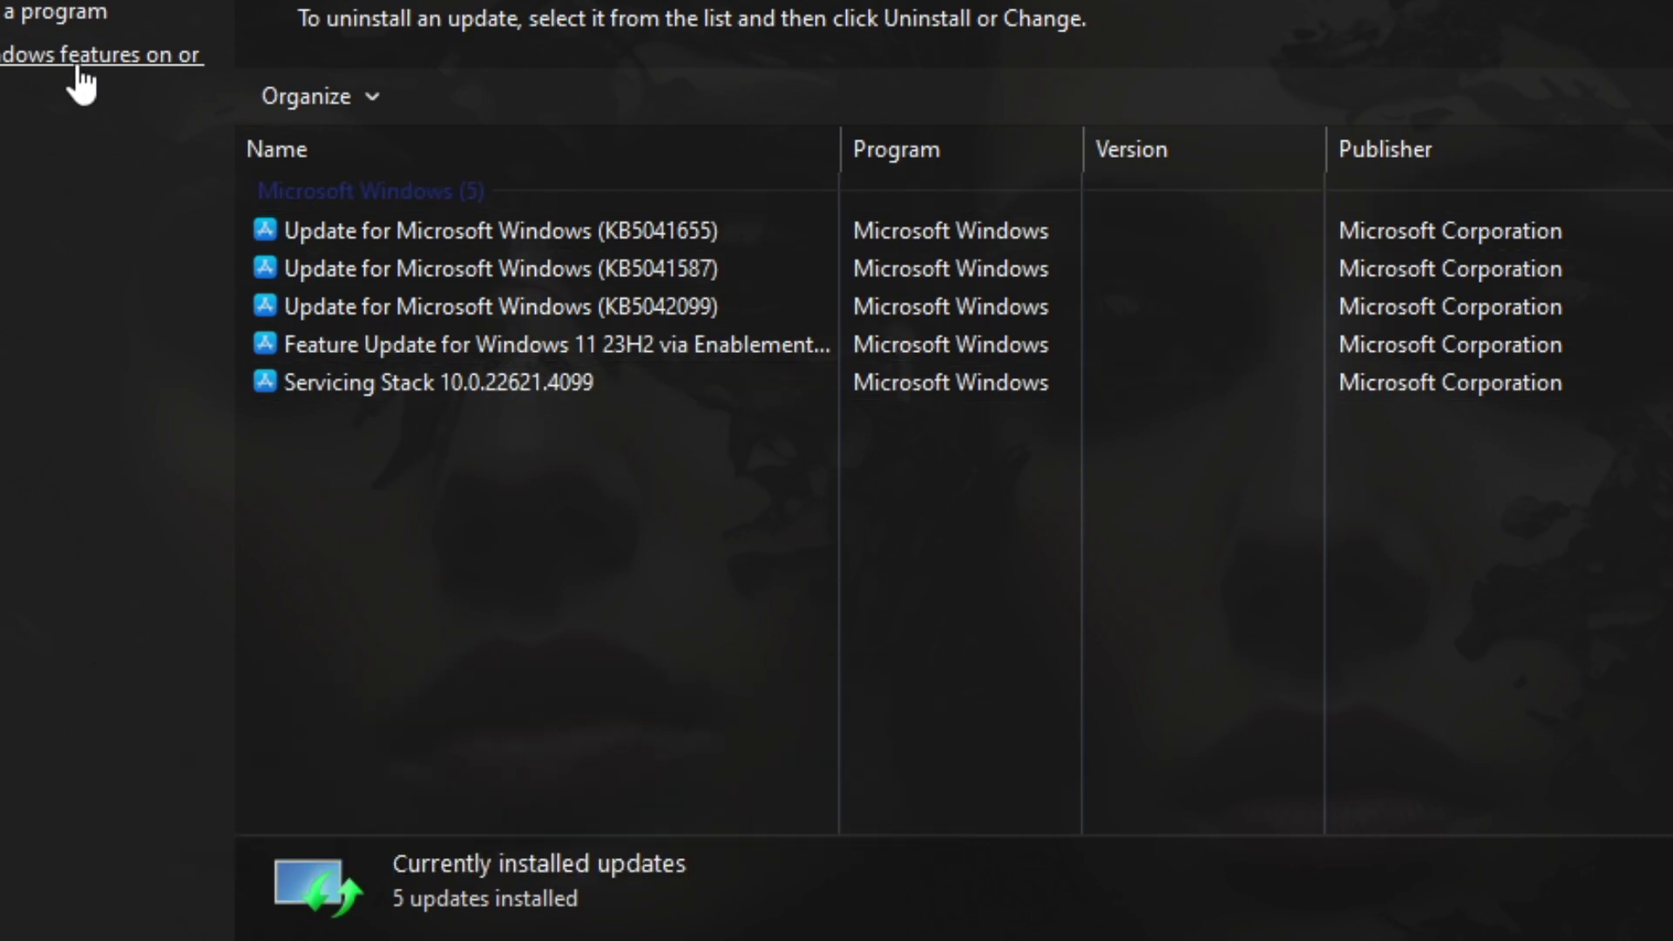
pyautogui.click(80, 70)
pyautogui.moveTo(672, 305); pyautogui.dragTo(860, 30)
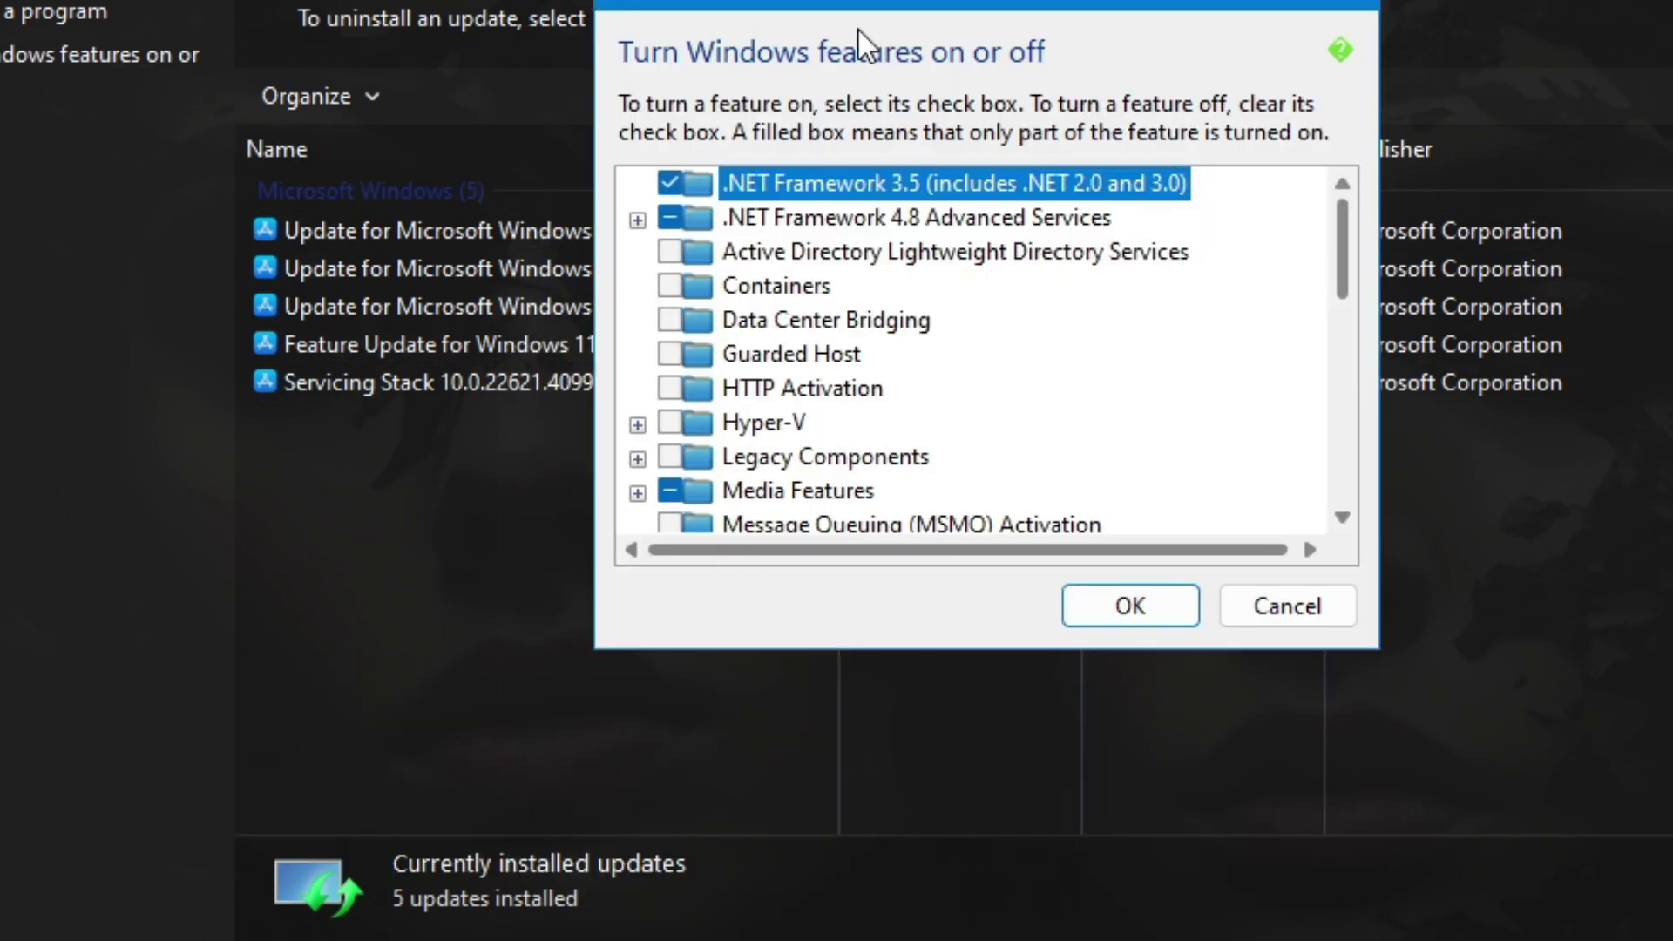
pyautogui.click(882, 207)
pyautogui.click(889, 197)
pyautogui.click(888, 218)
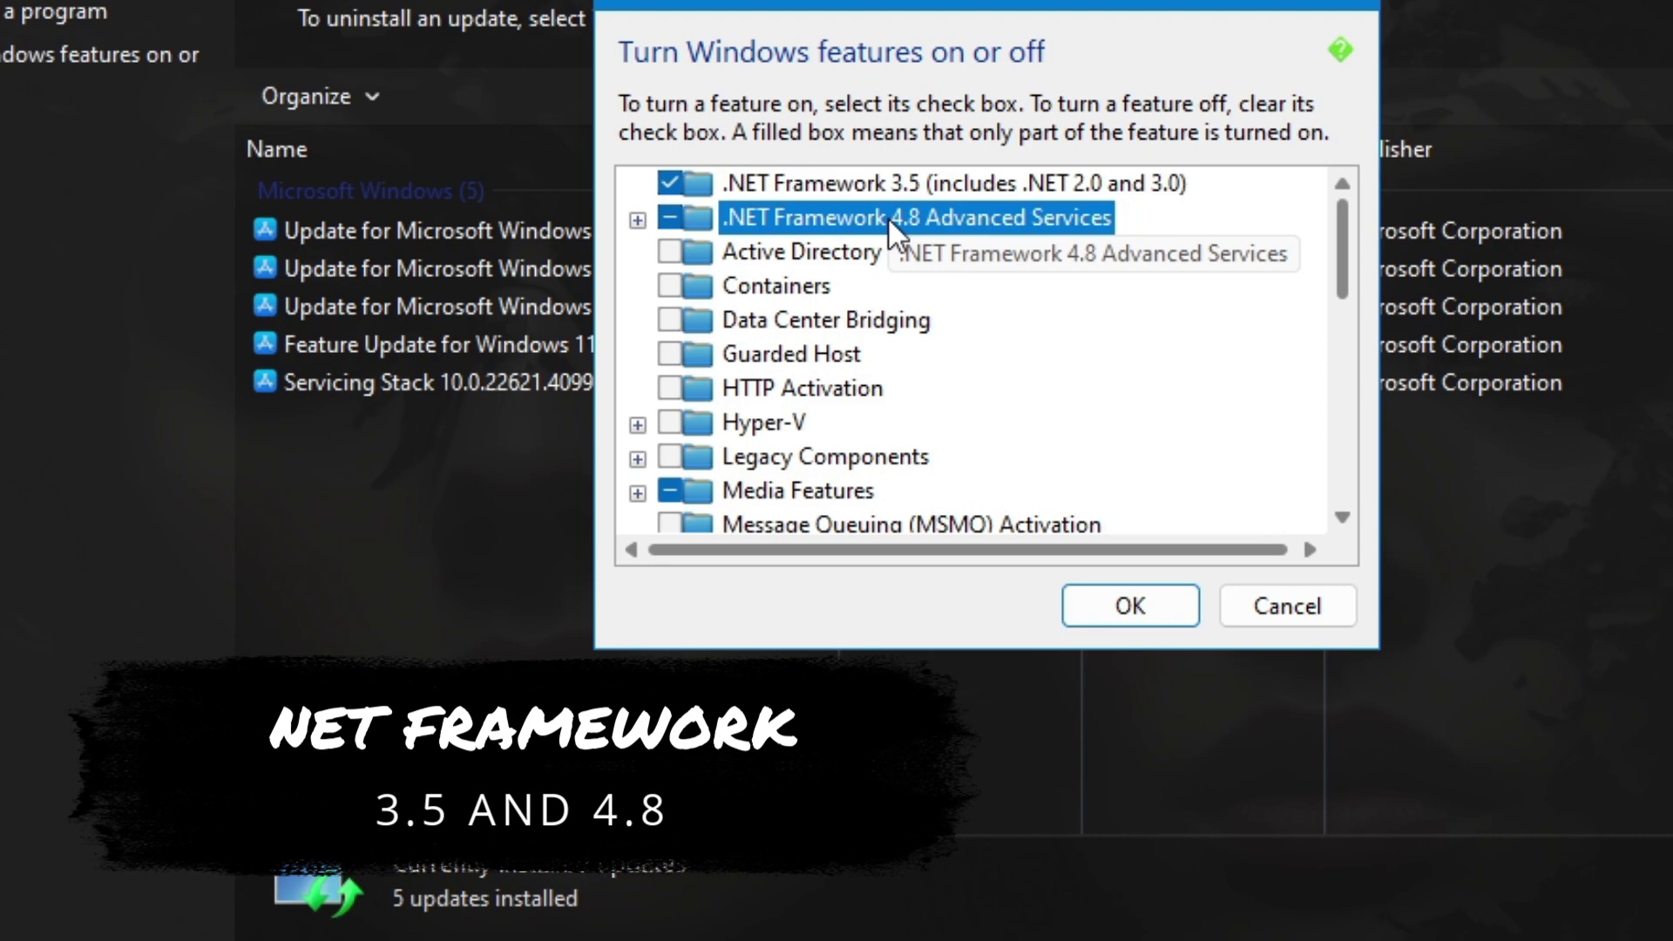
pyautogui.scroll(-1, 924, 282)
pyautogui.scroll(-3, 924, 282)
pyautogui.scroll(4, 923, 282)
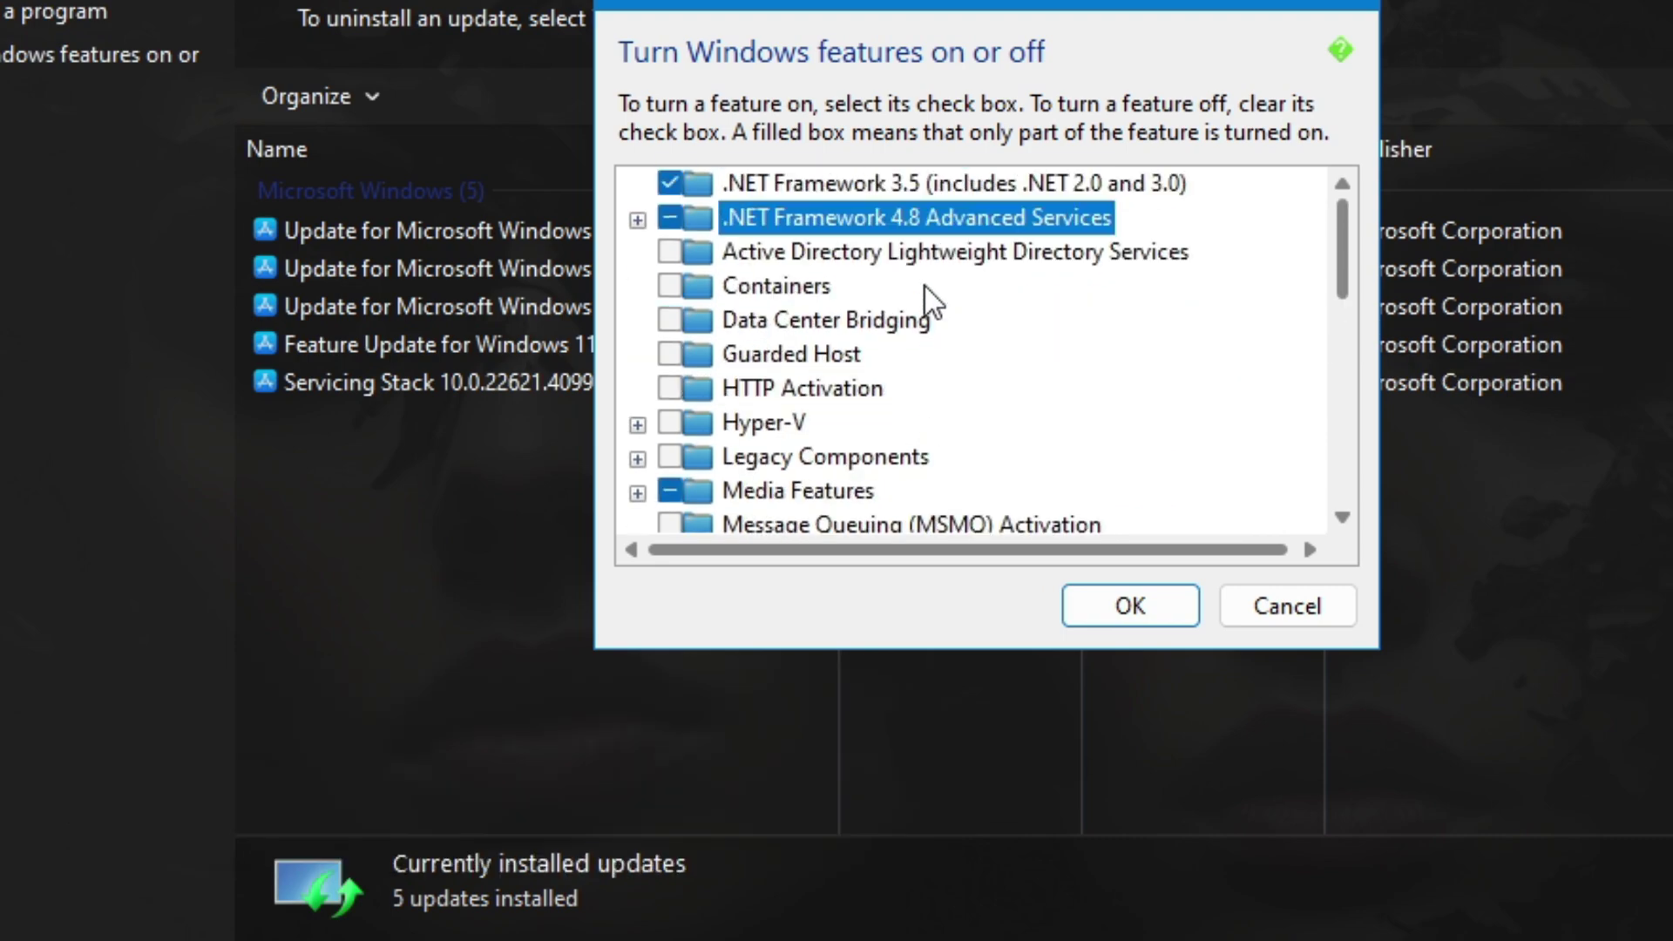
pyautogui.click(1274, 613)
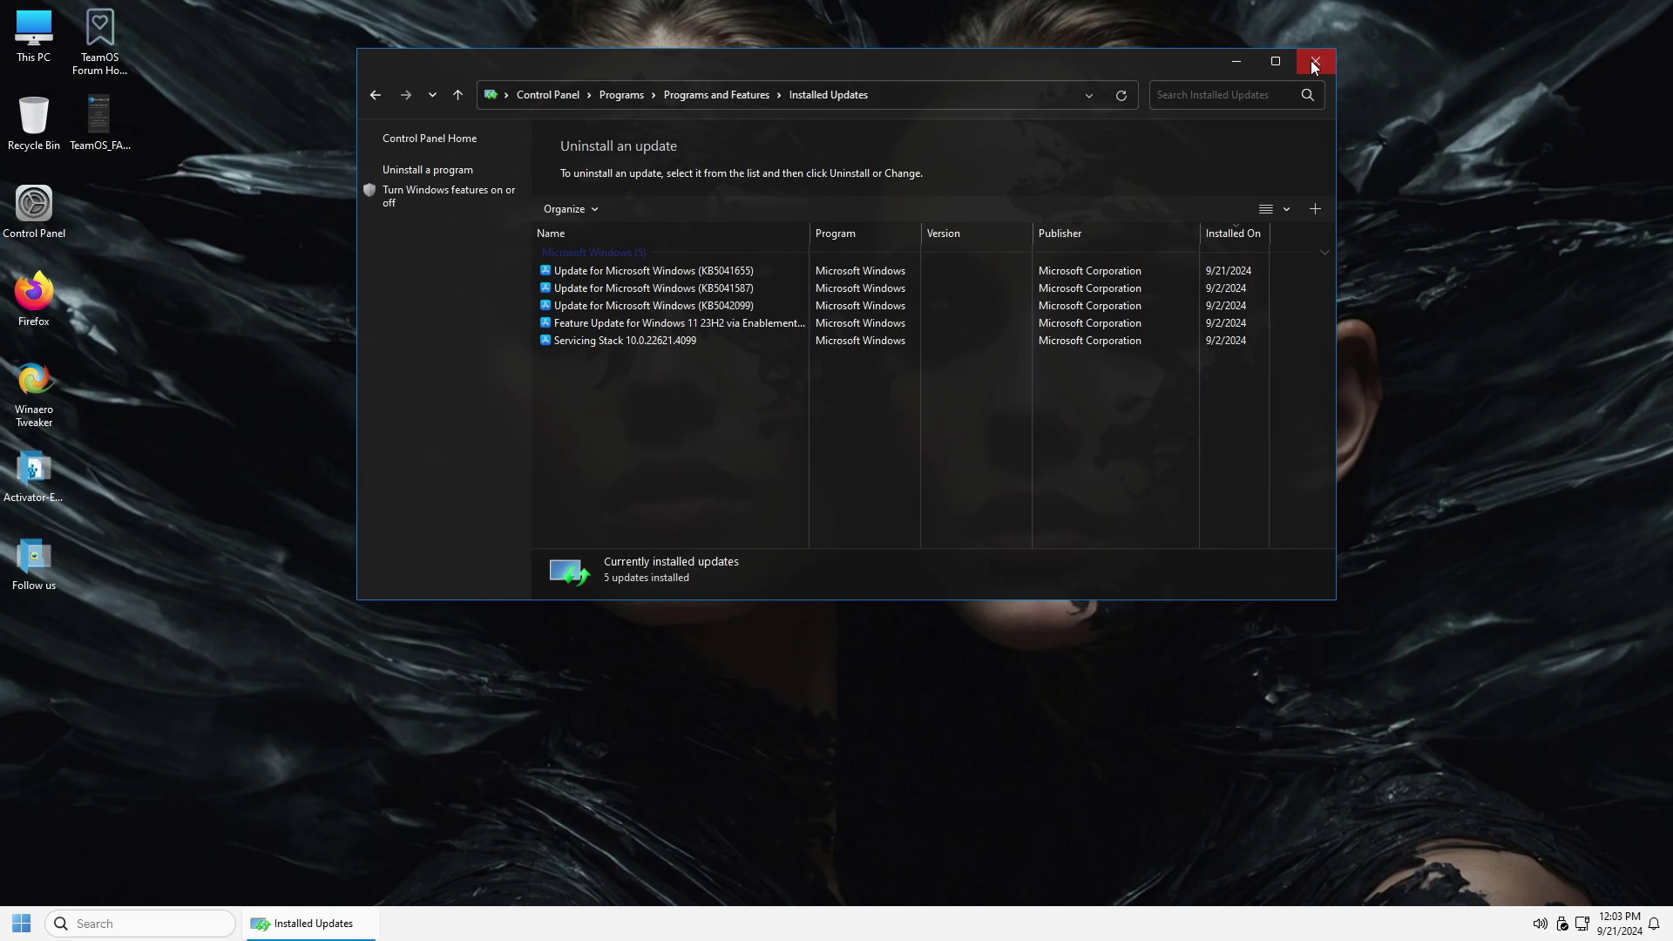
pyautogui.click(1315, 56)
# Examine the desktop's context menu entries and submenus, from God Mode down to USB connections, and dismiss the menu.
pyautogui.rightClick(1364, 33)
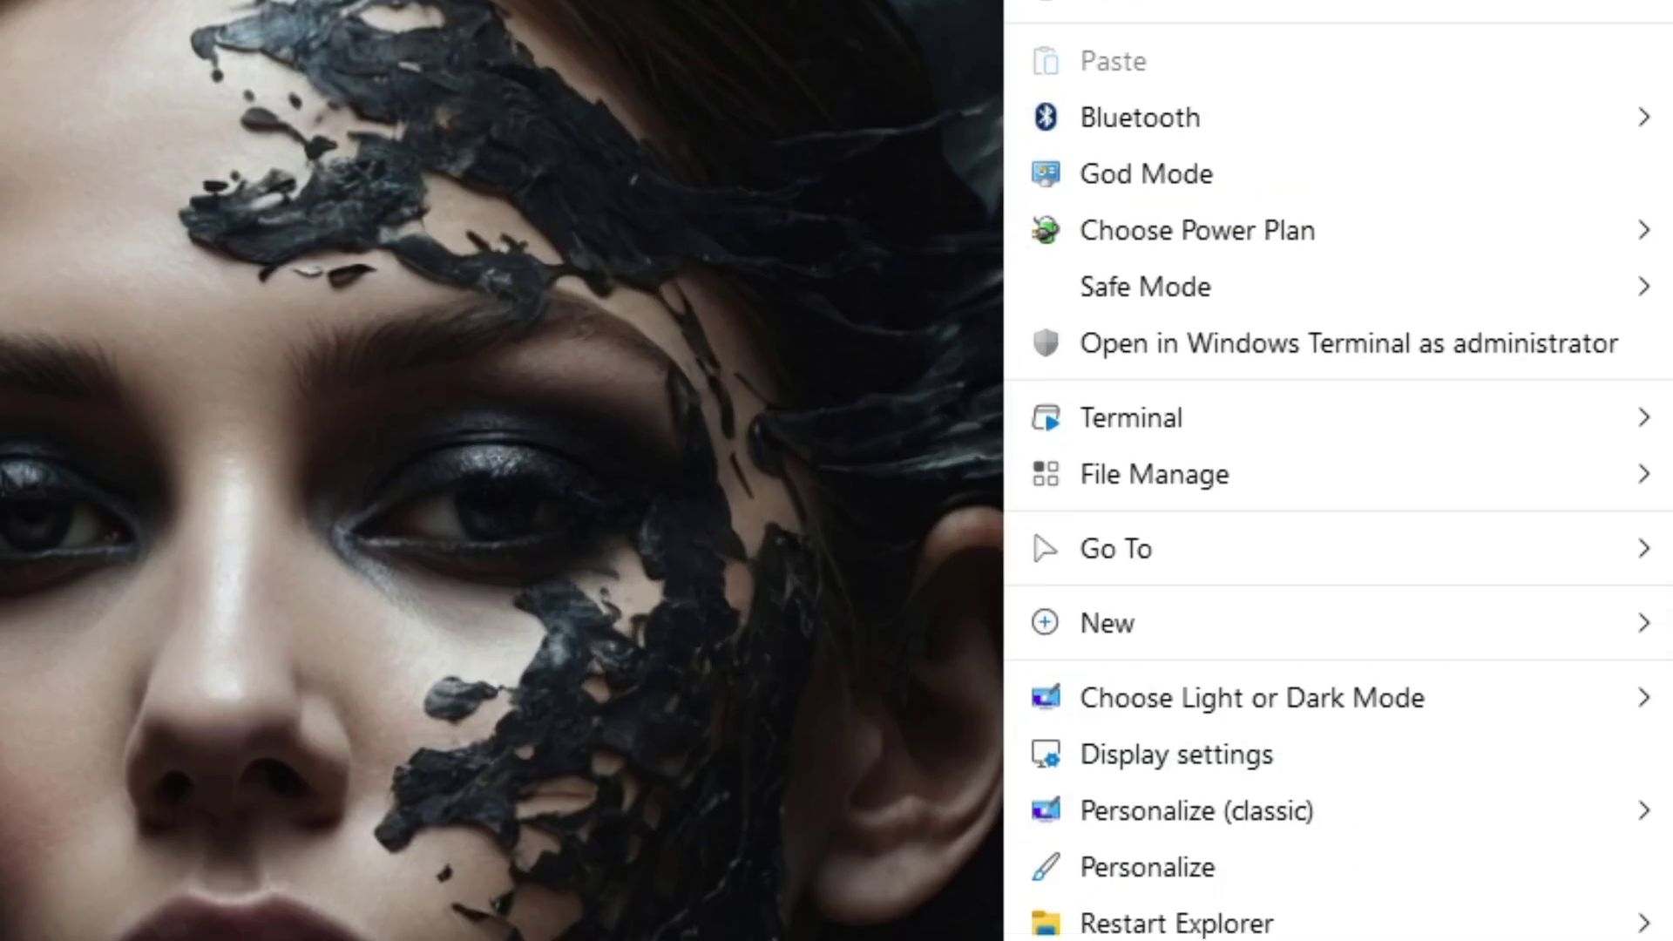
pyautogui.moveTo(1194, 117)
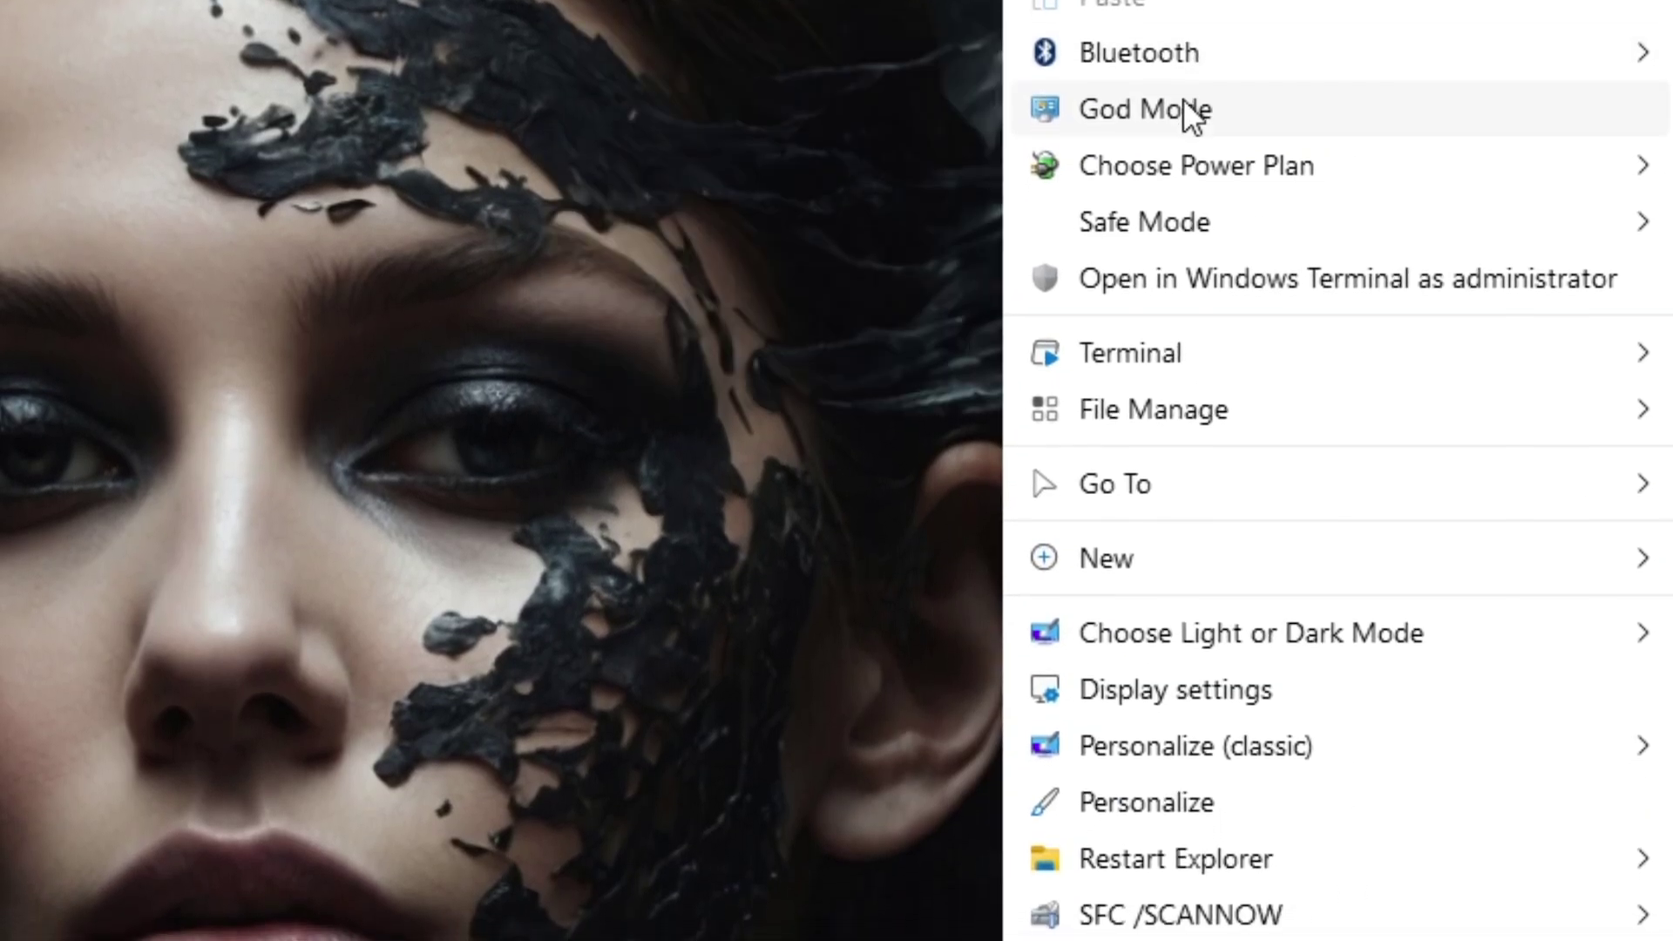
pyautogui.moveTo(1185, 144)
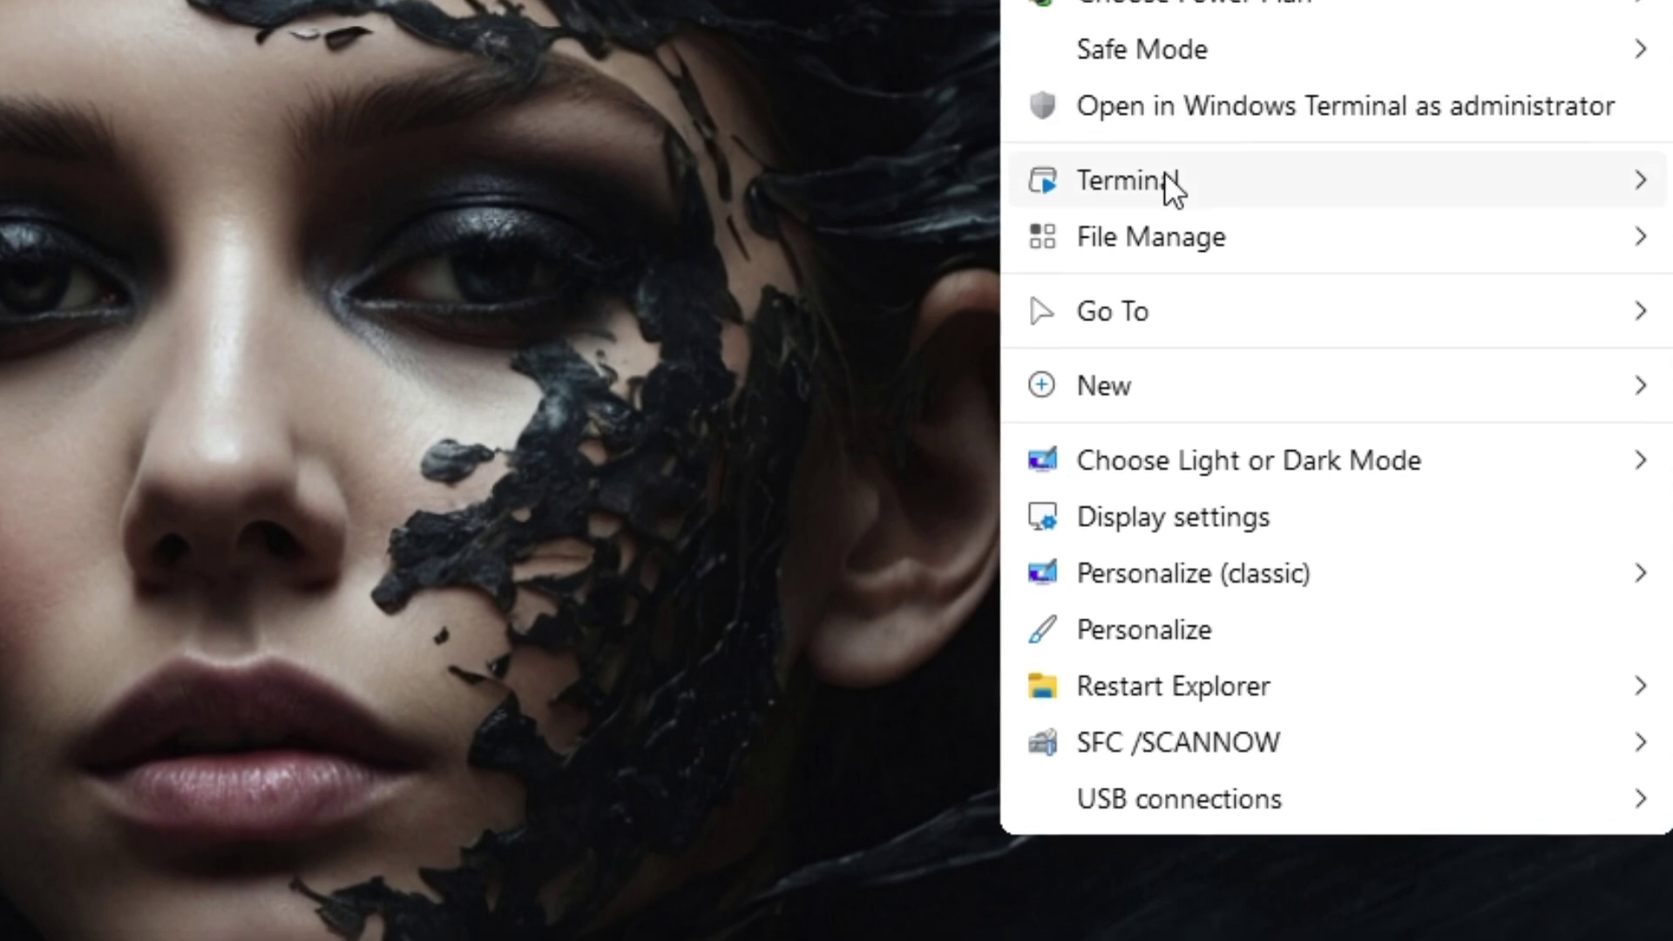
pyautogui.moveTo(1168, 202)
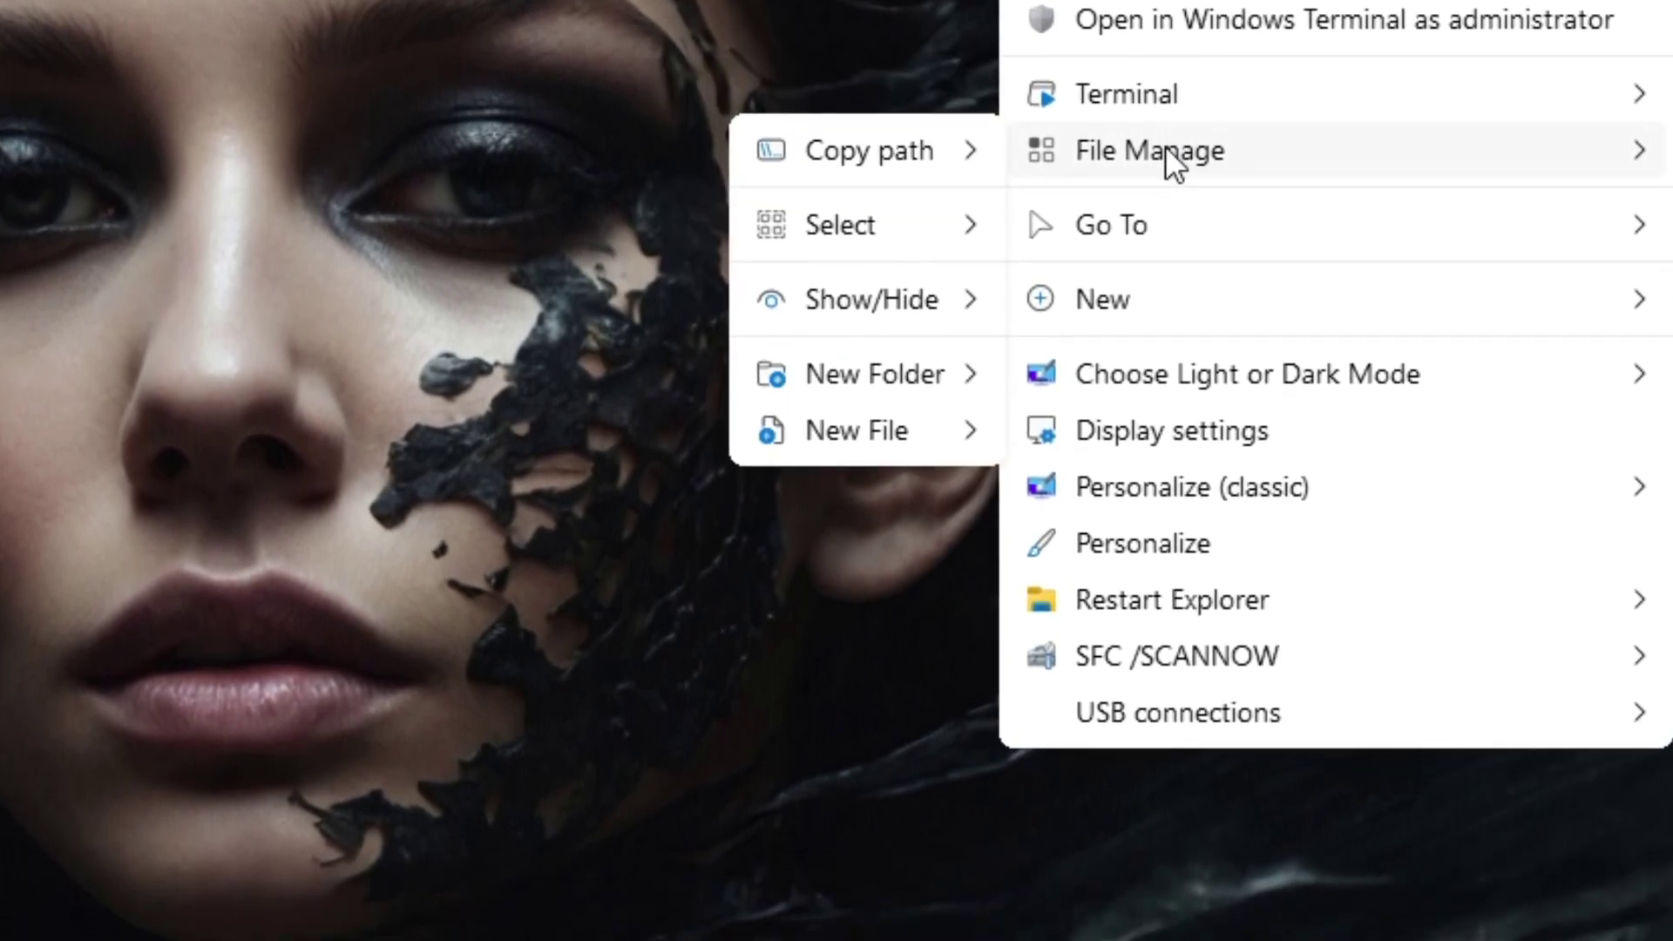
pyautogui.moveTo(1147, 248)
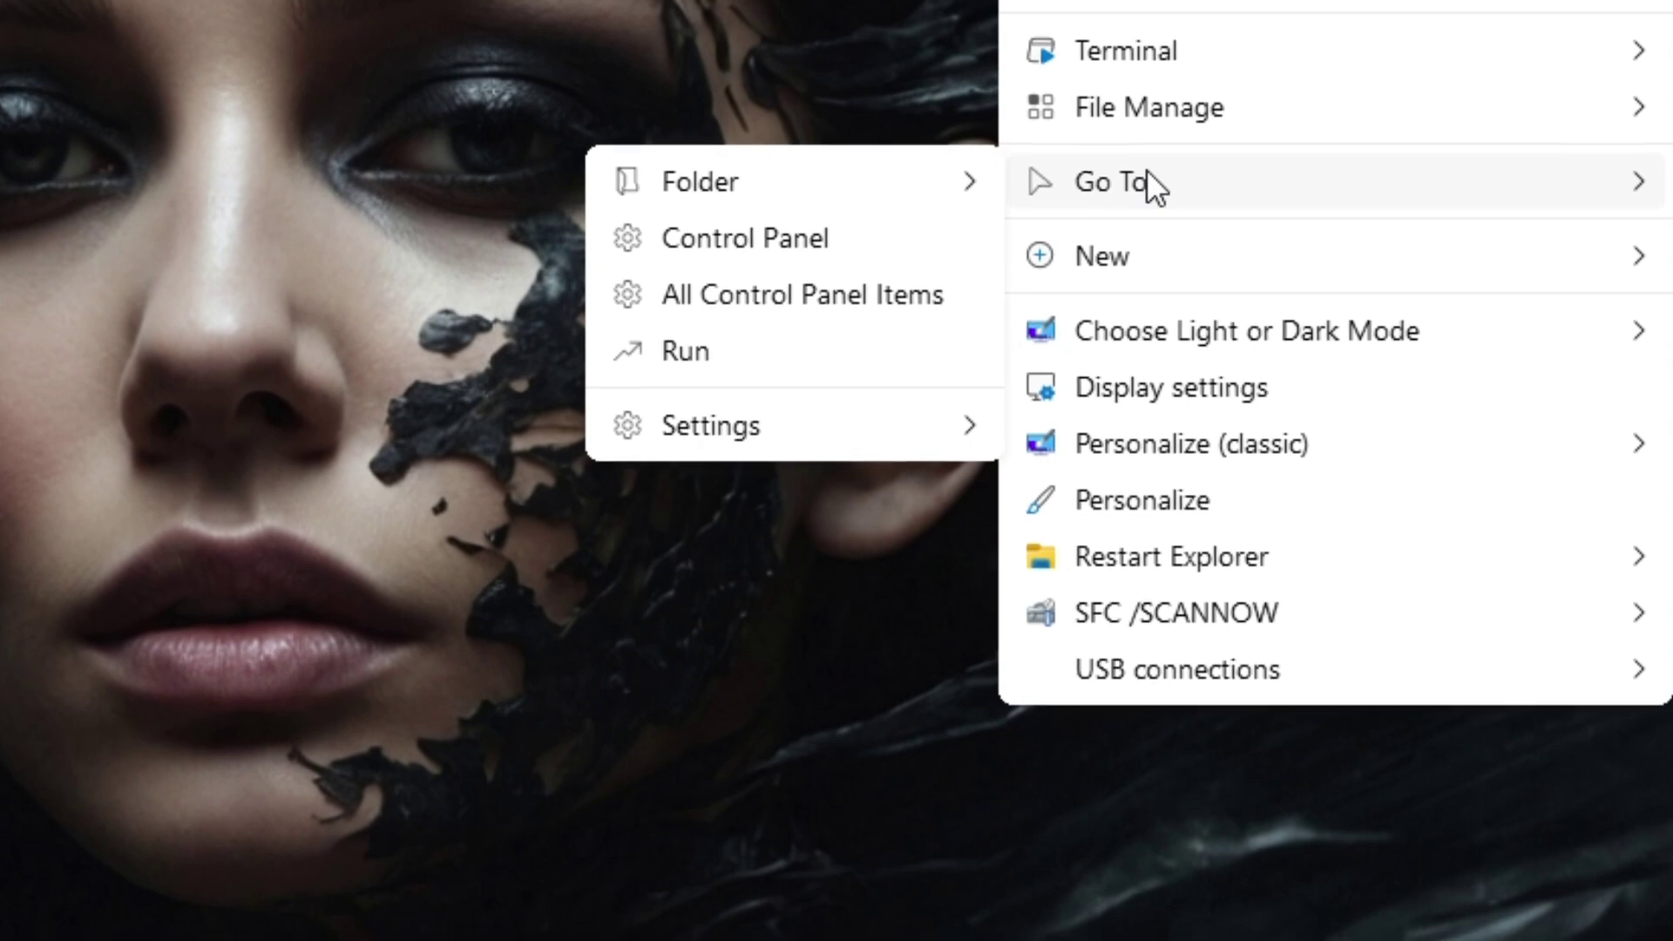
pyautogui.moveTo(1132, 297)
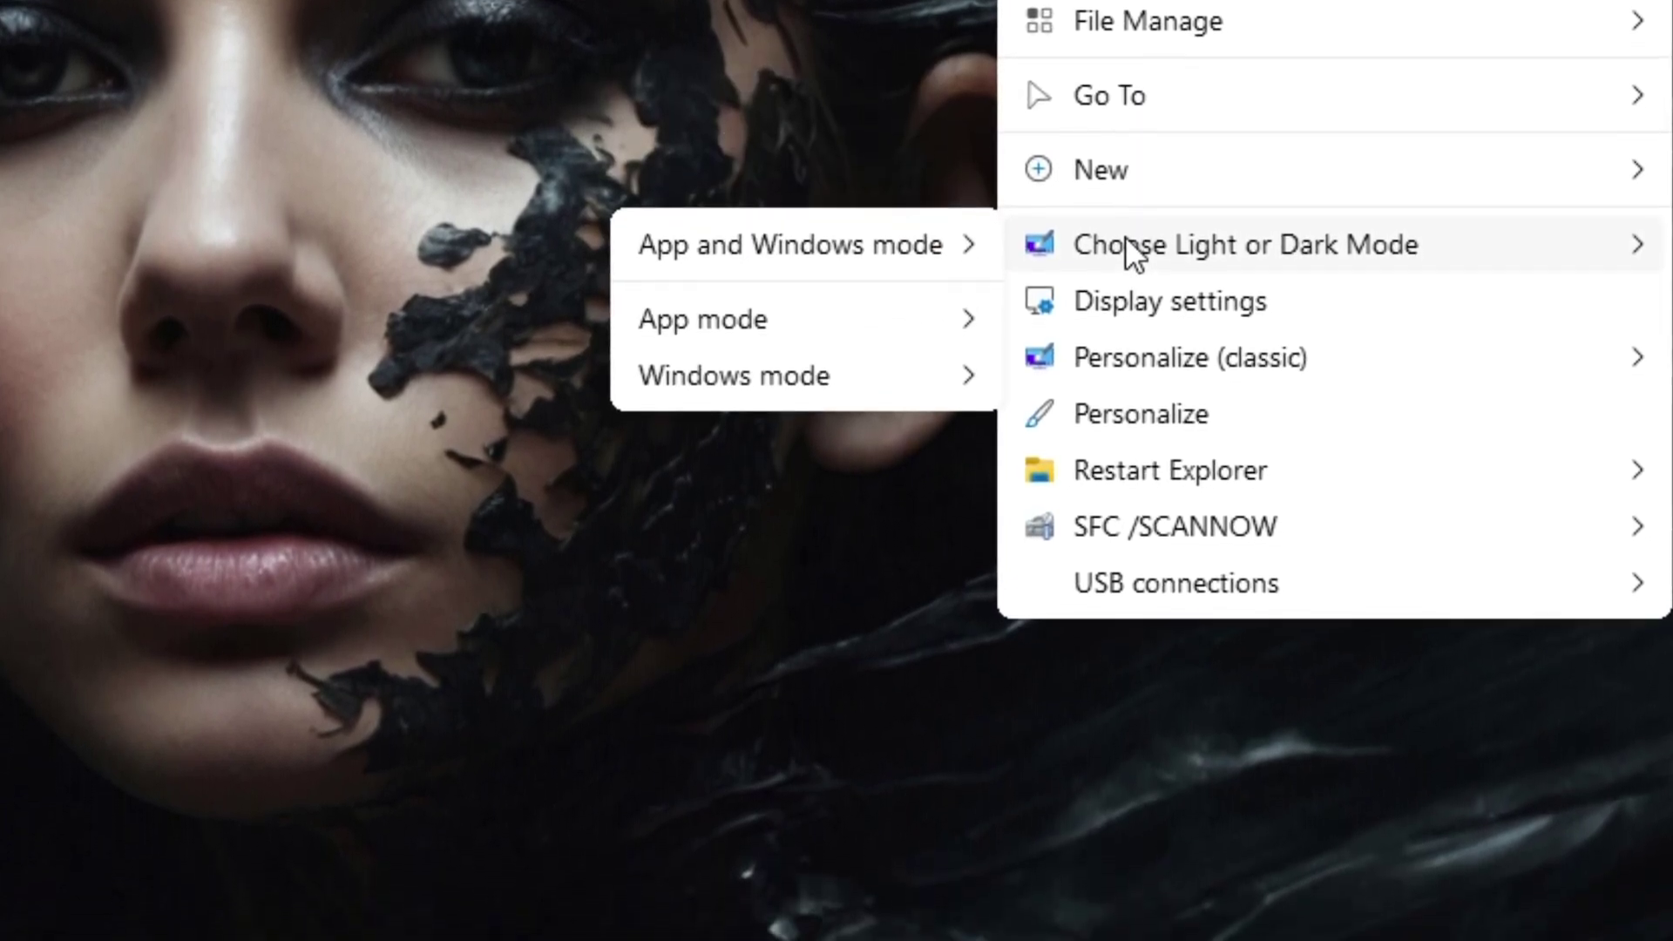
pyautogui.moveTo(1124, 337)
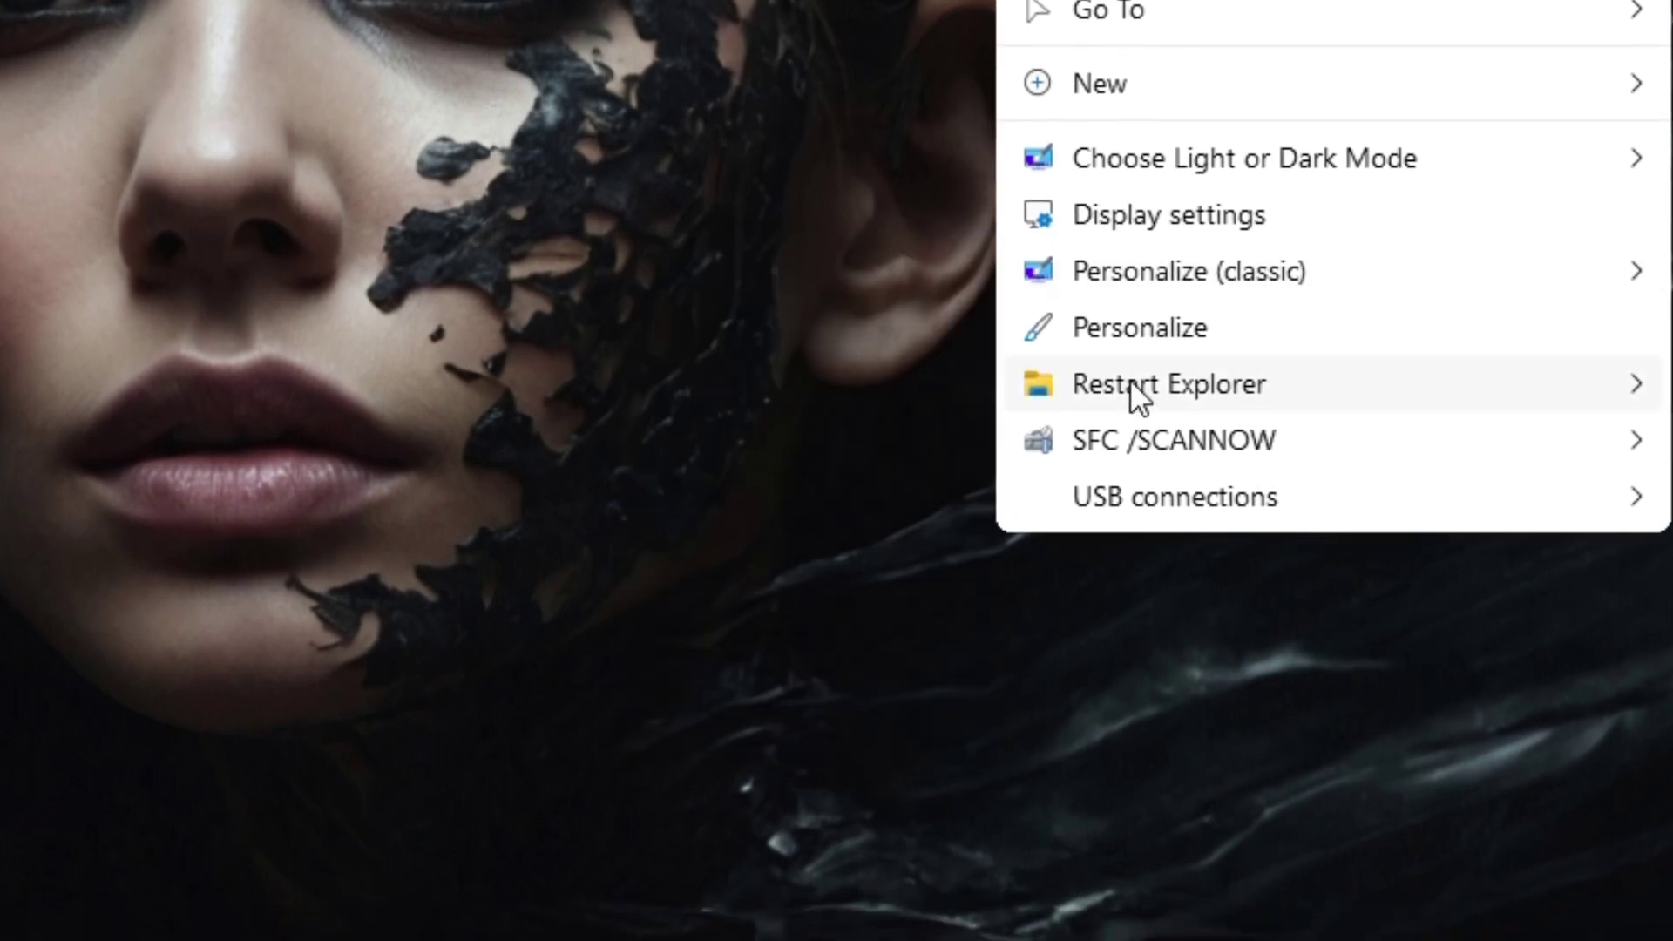
pyautogui.moveTo(1130, 405)
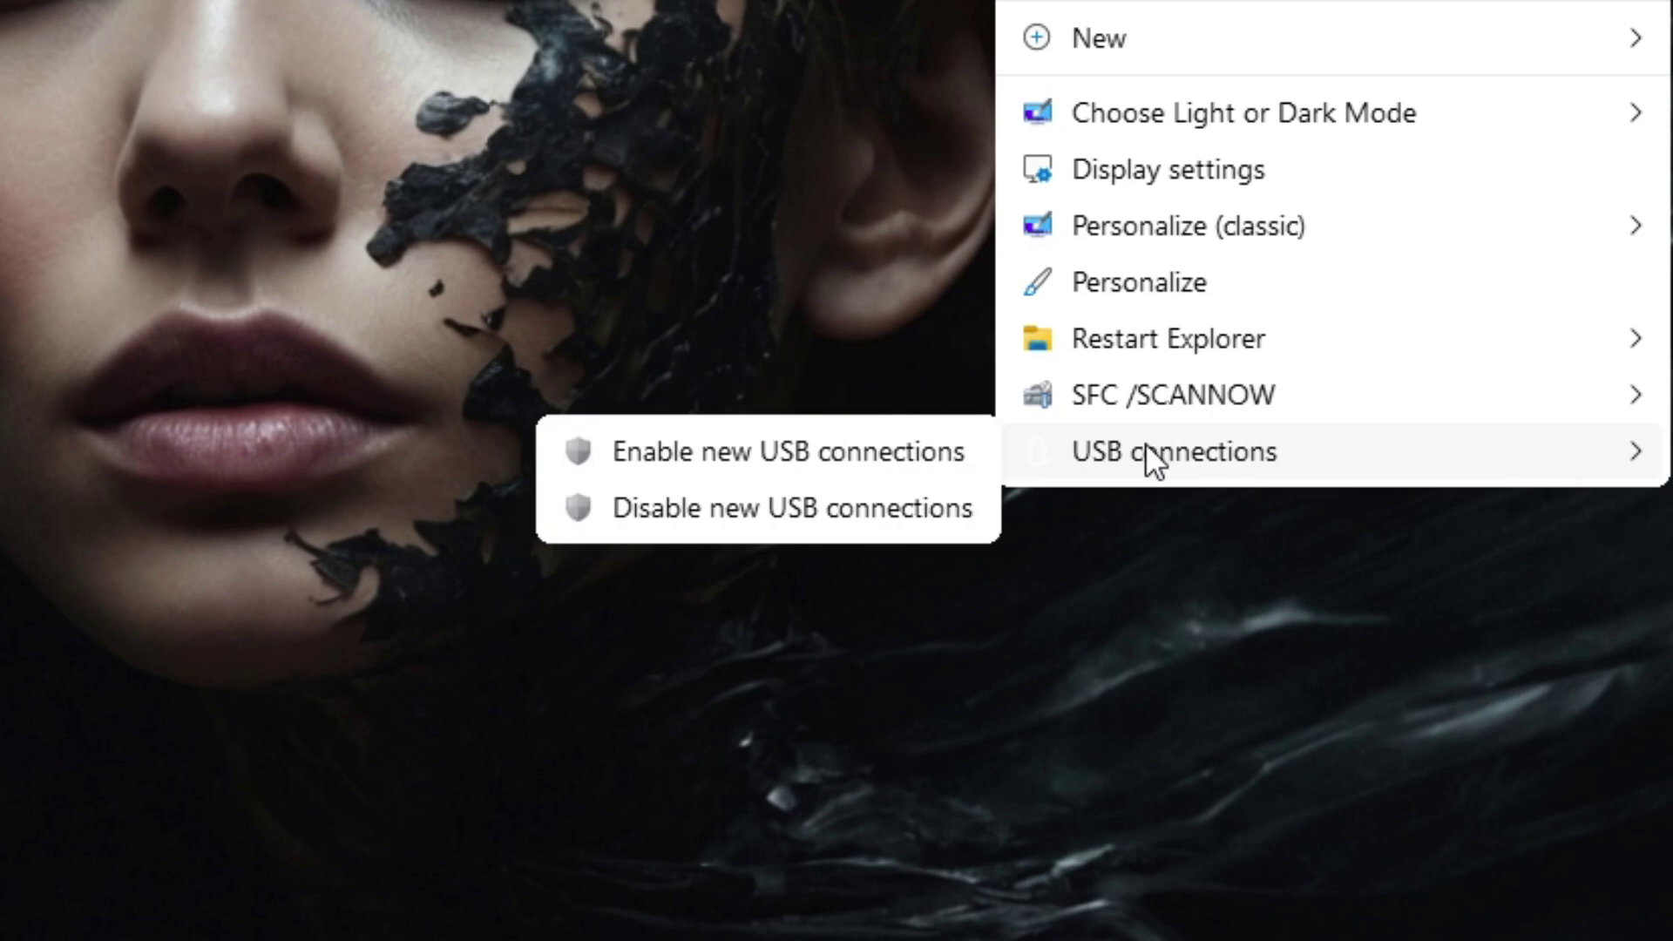
pyautogui.click(363, 41)
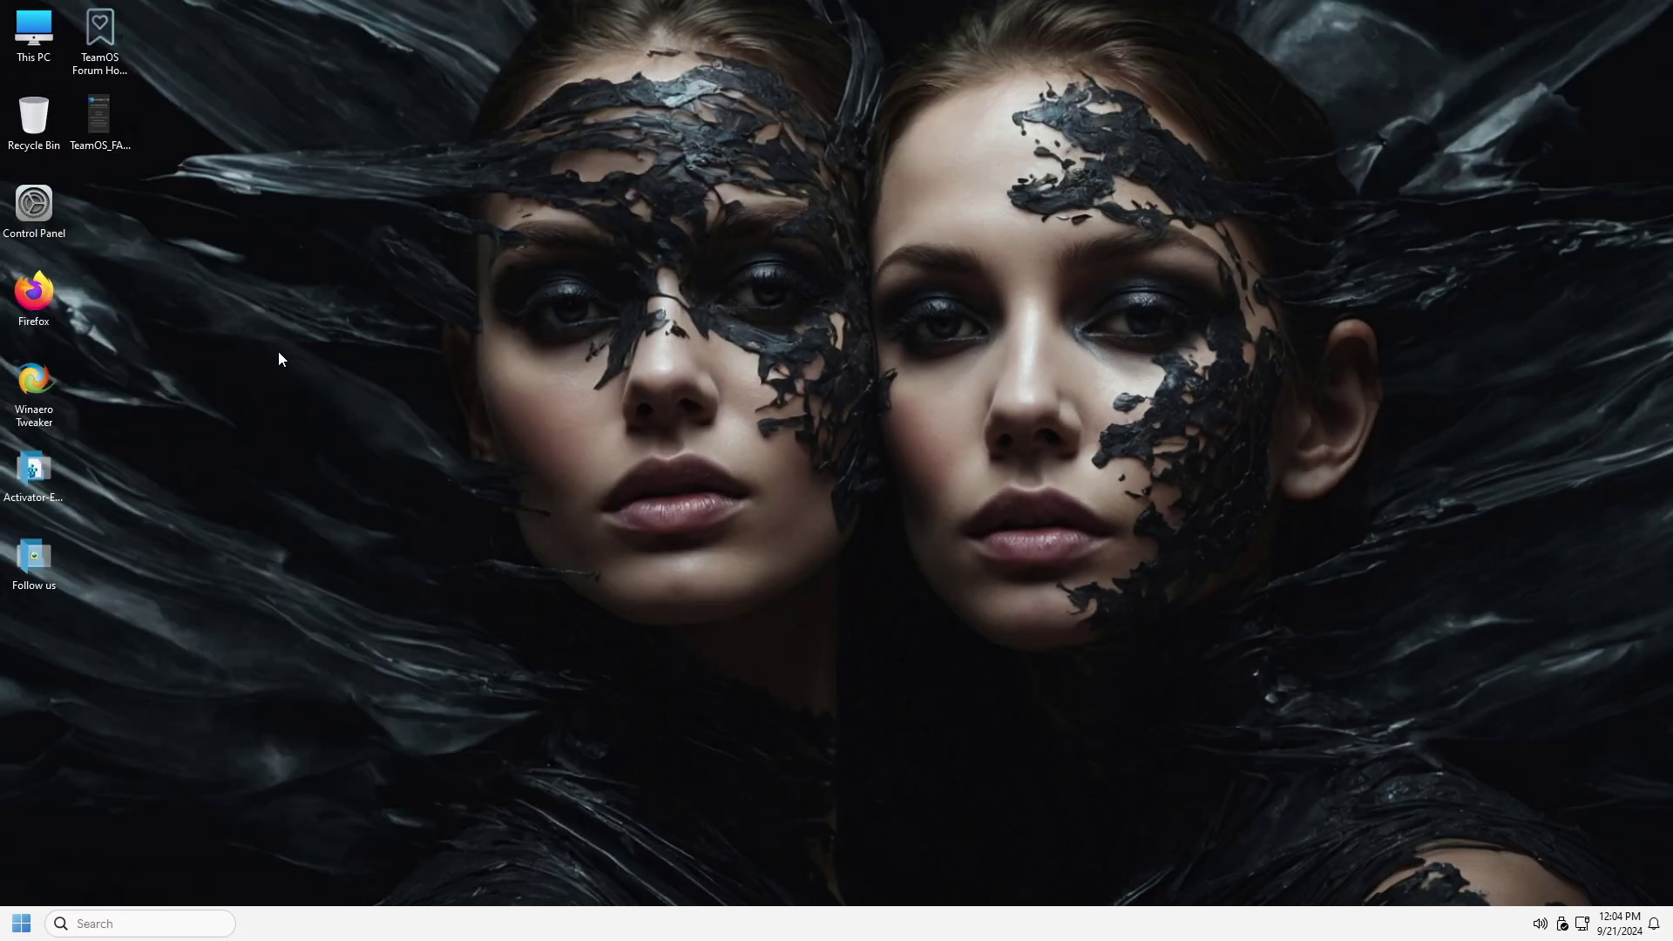
# Open Settings, maximize its window and look over the options available under Personalization.
pyautogui.click(18, 926)
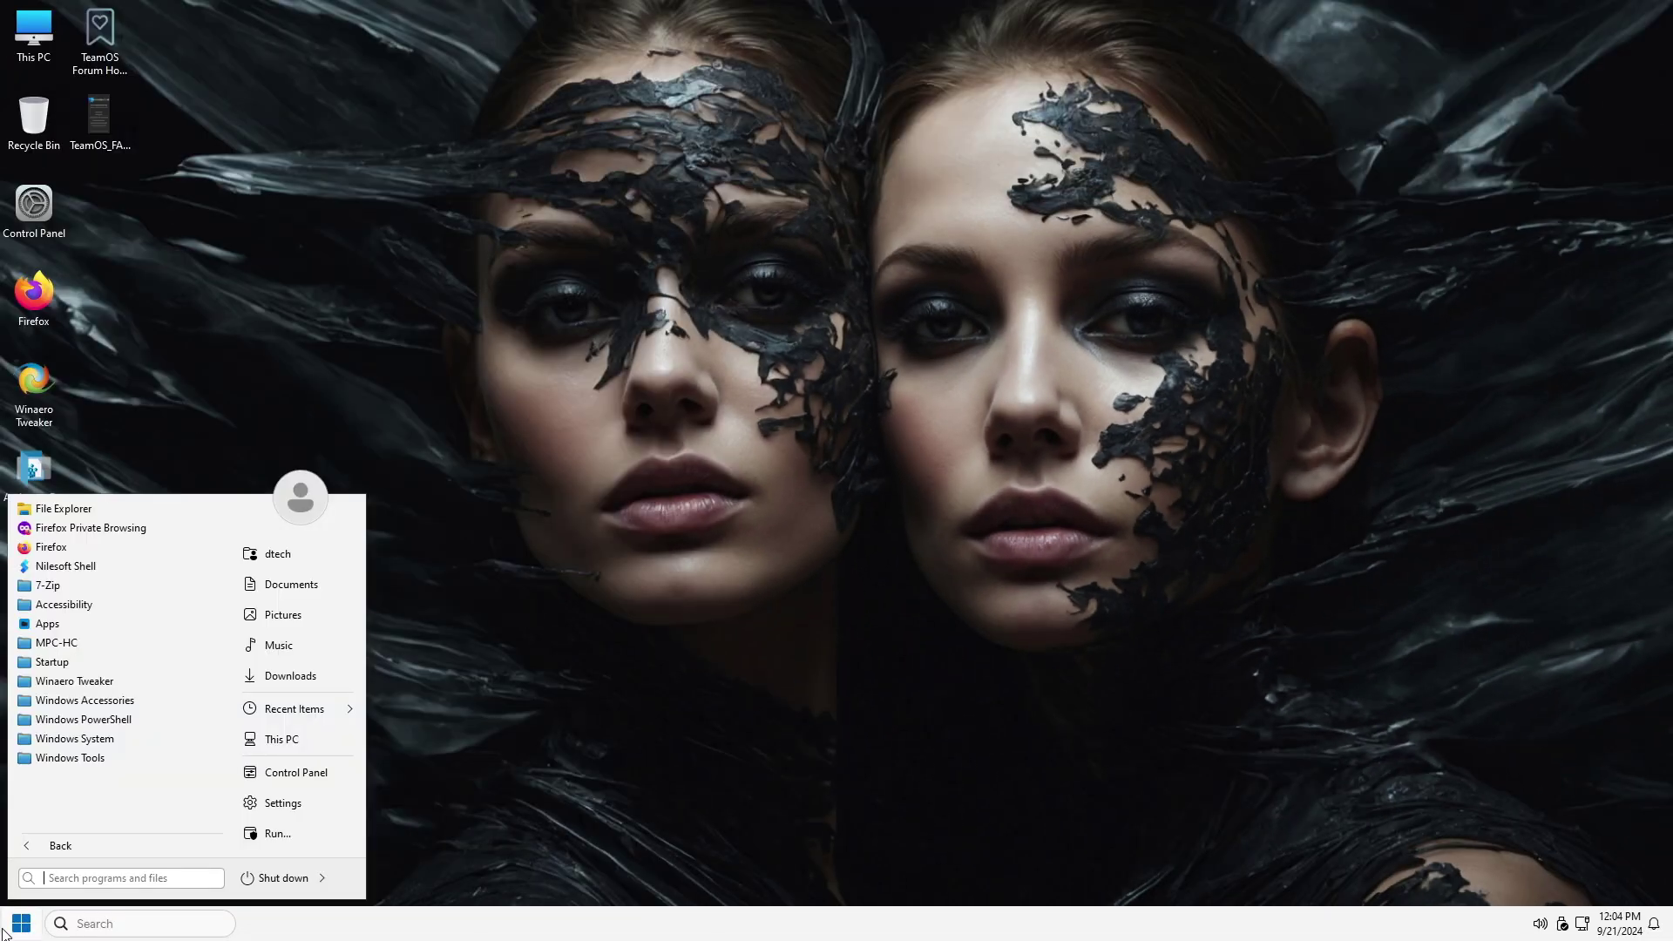
pyautogui.click(281, 803)
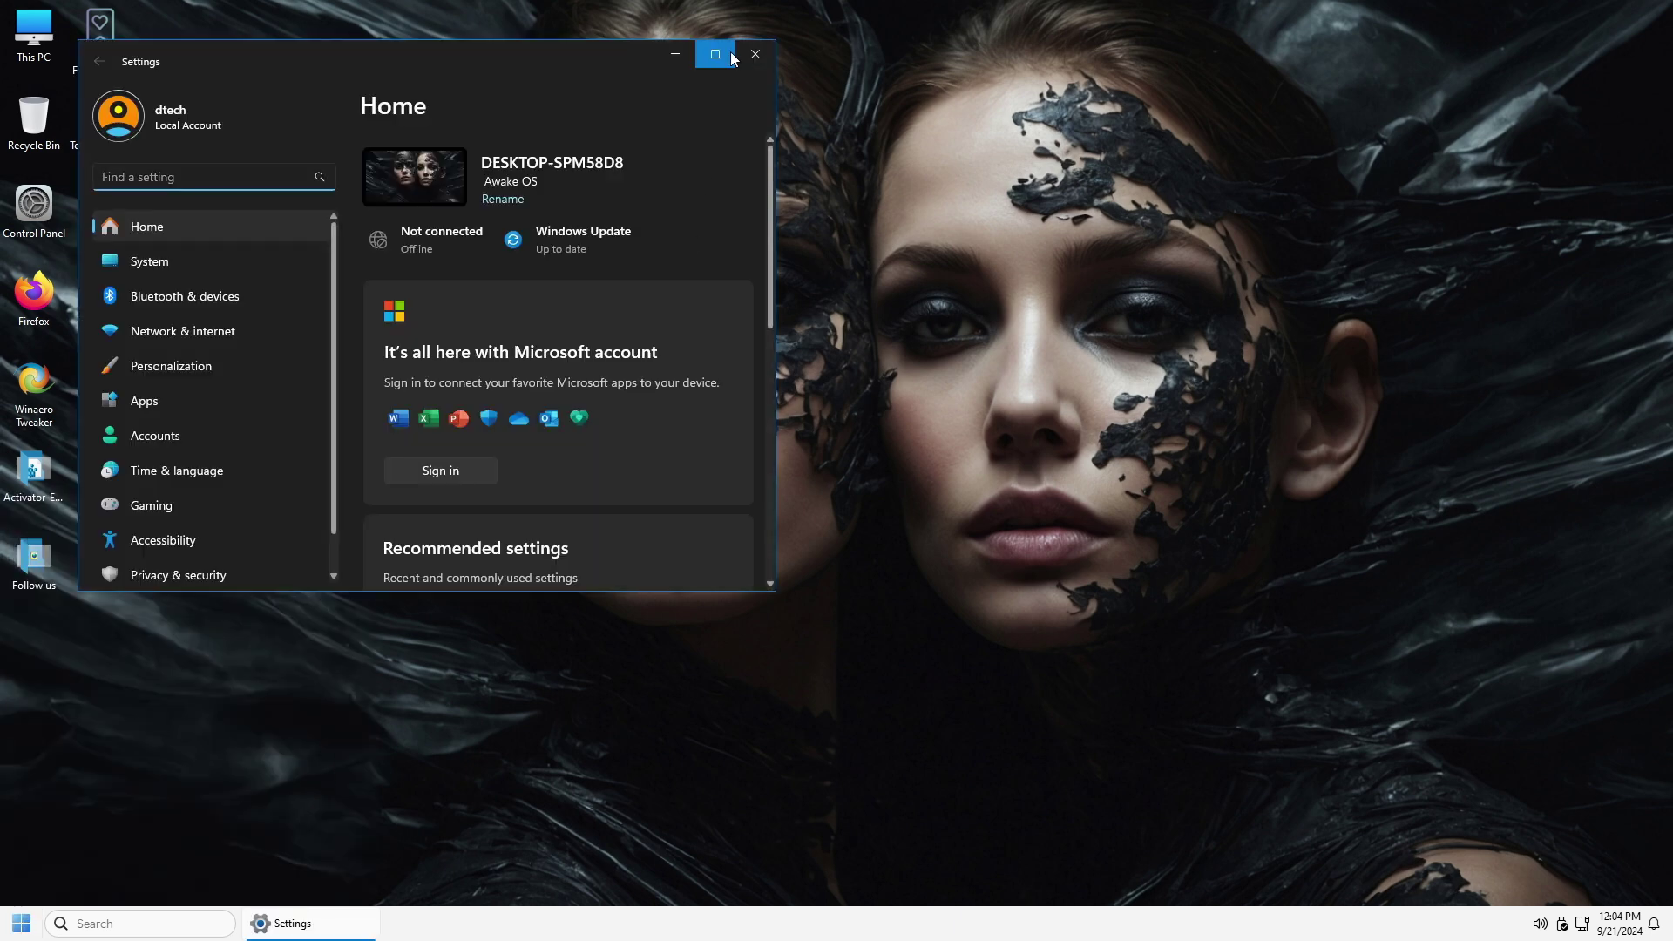
pyautogui.click(717, 55)
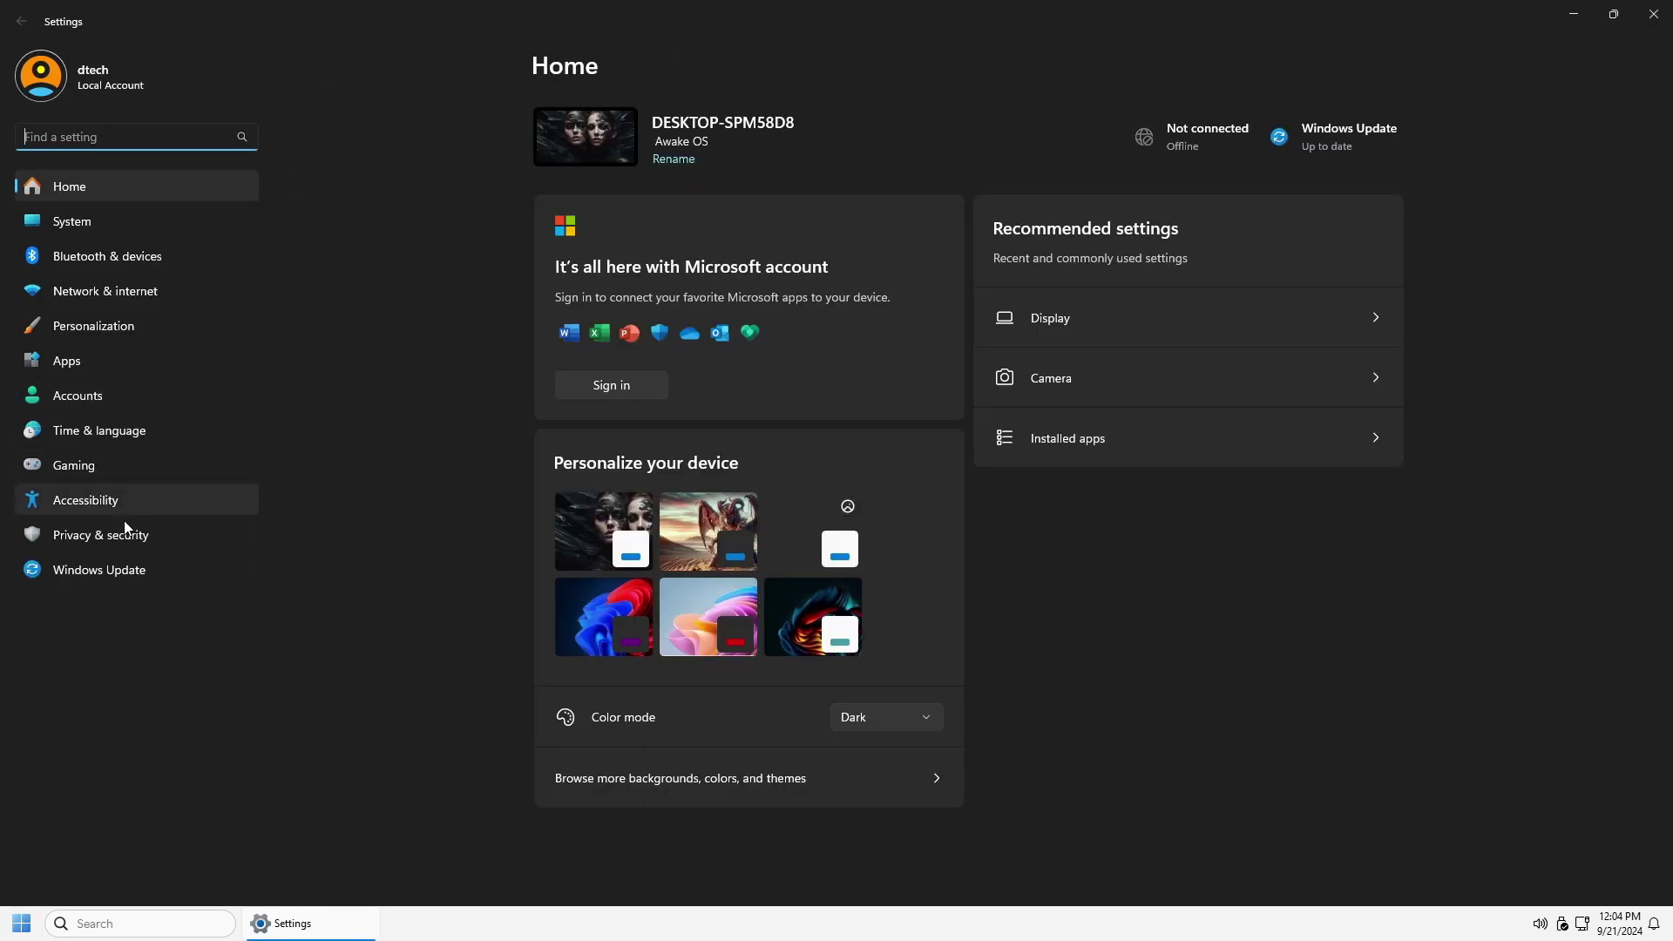
pyautogui.click(103, 332)
pyautogui.scroll(-1, 927, 276)
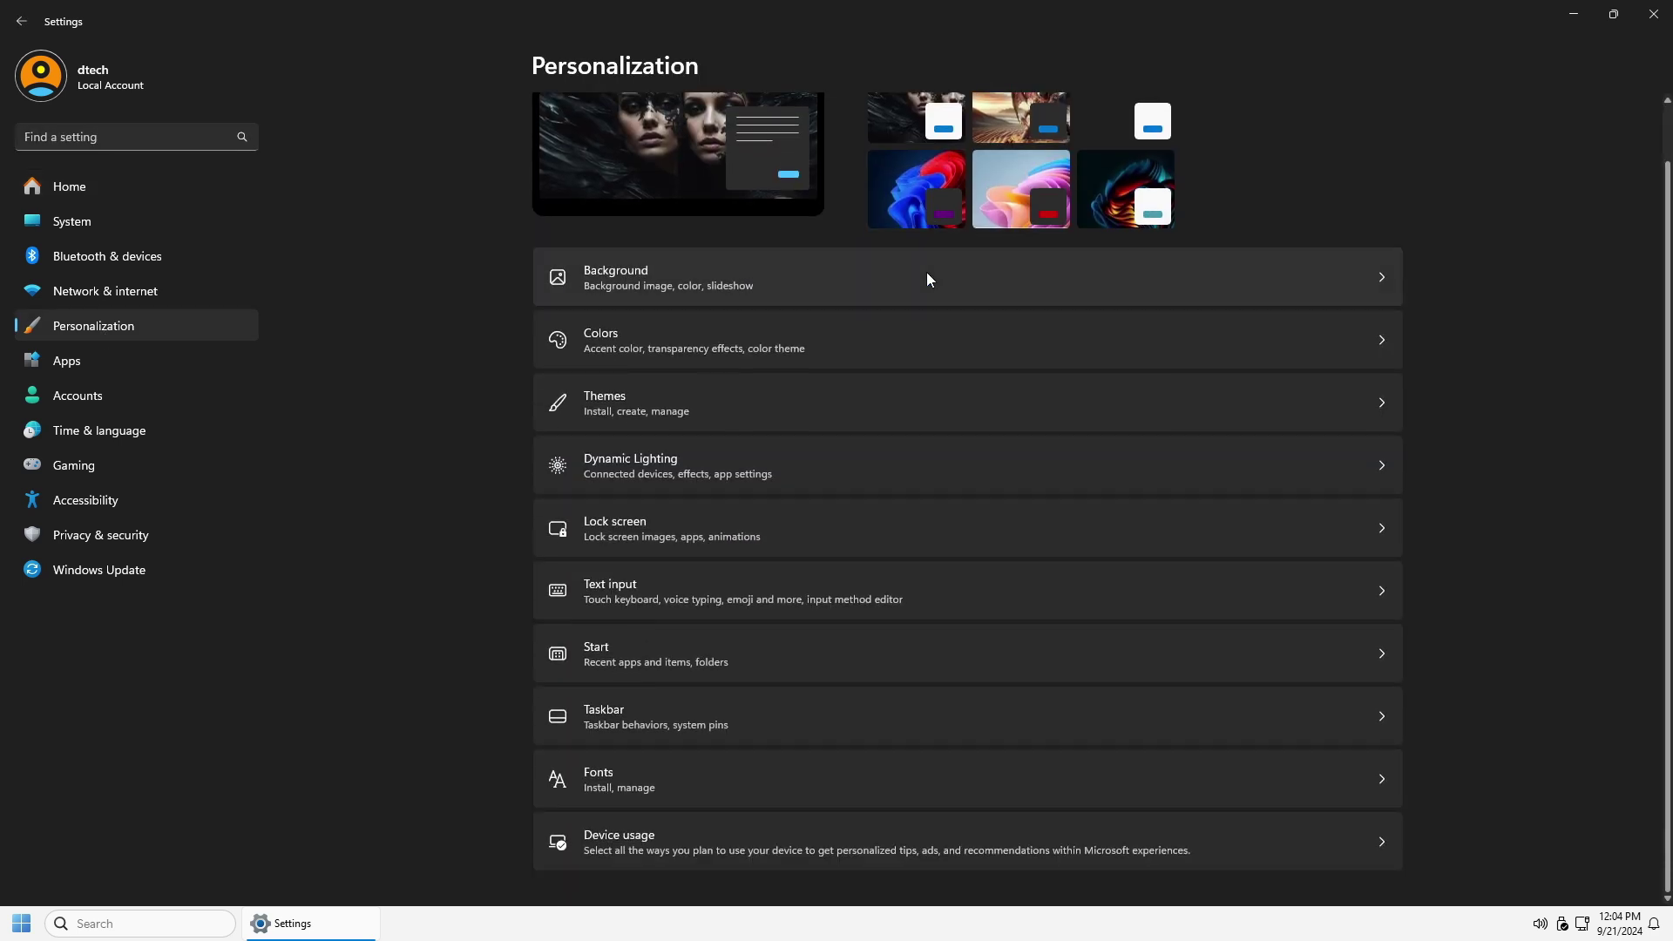
pyautogui.scroll(1, 928, 275)
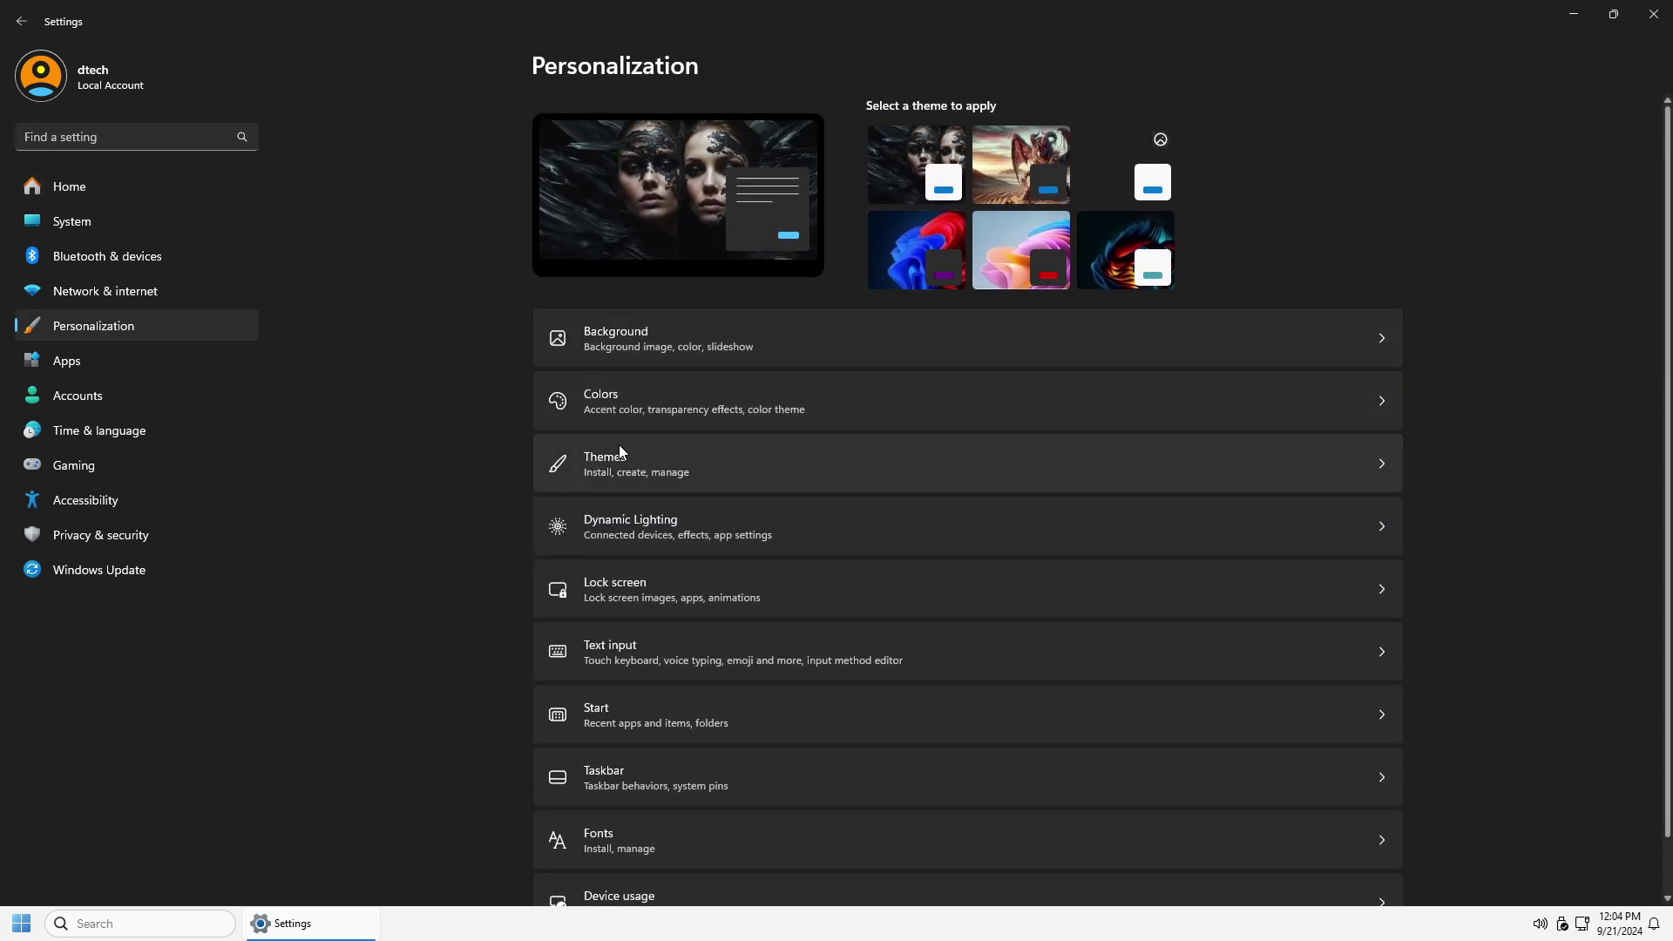
# Apply the Windows (dark) theme, view its wallpaper on the desktop and return to Settings.
pyautogui.click(600, 471)
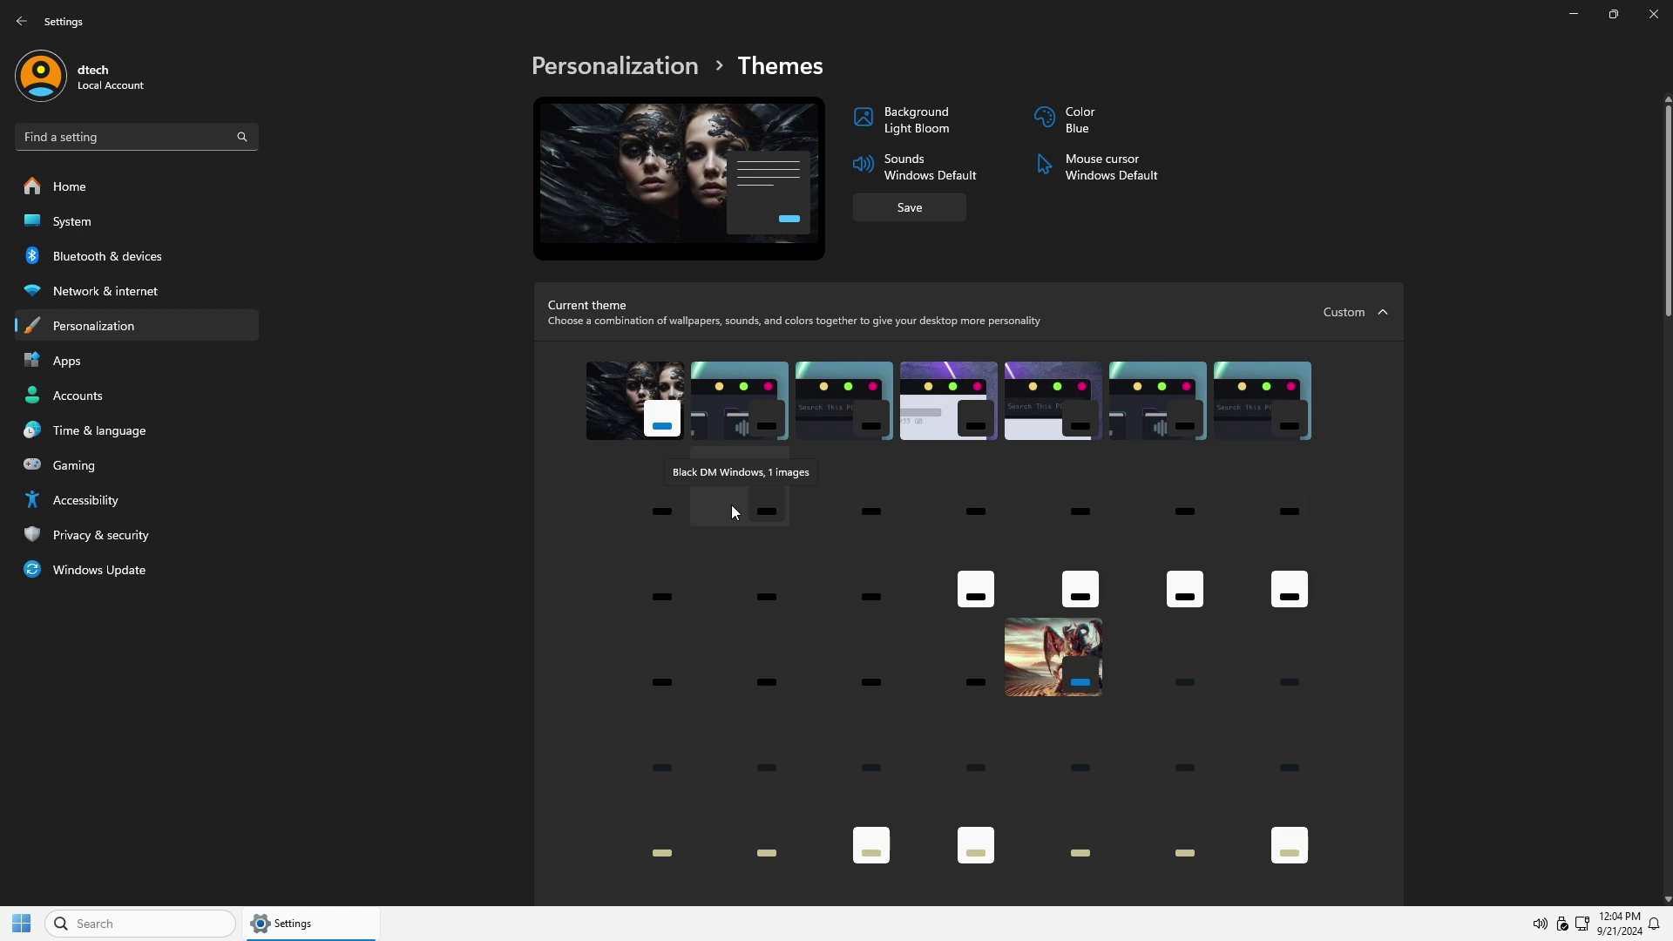
pyautogui.click(1065, 656)
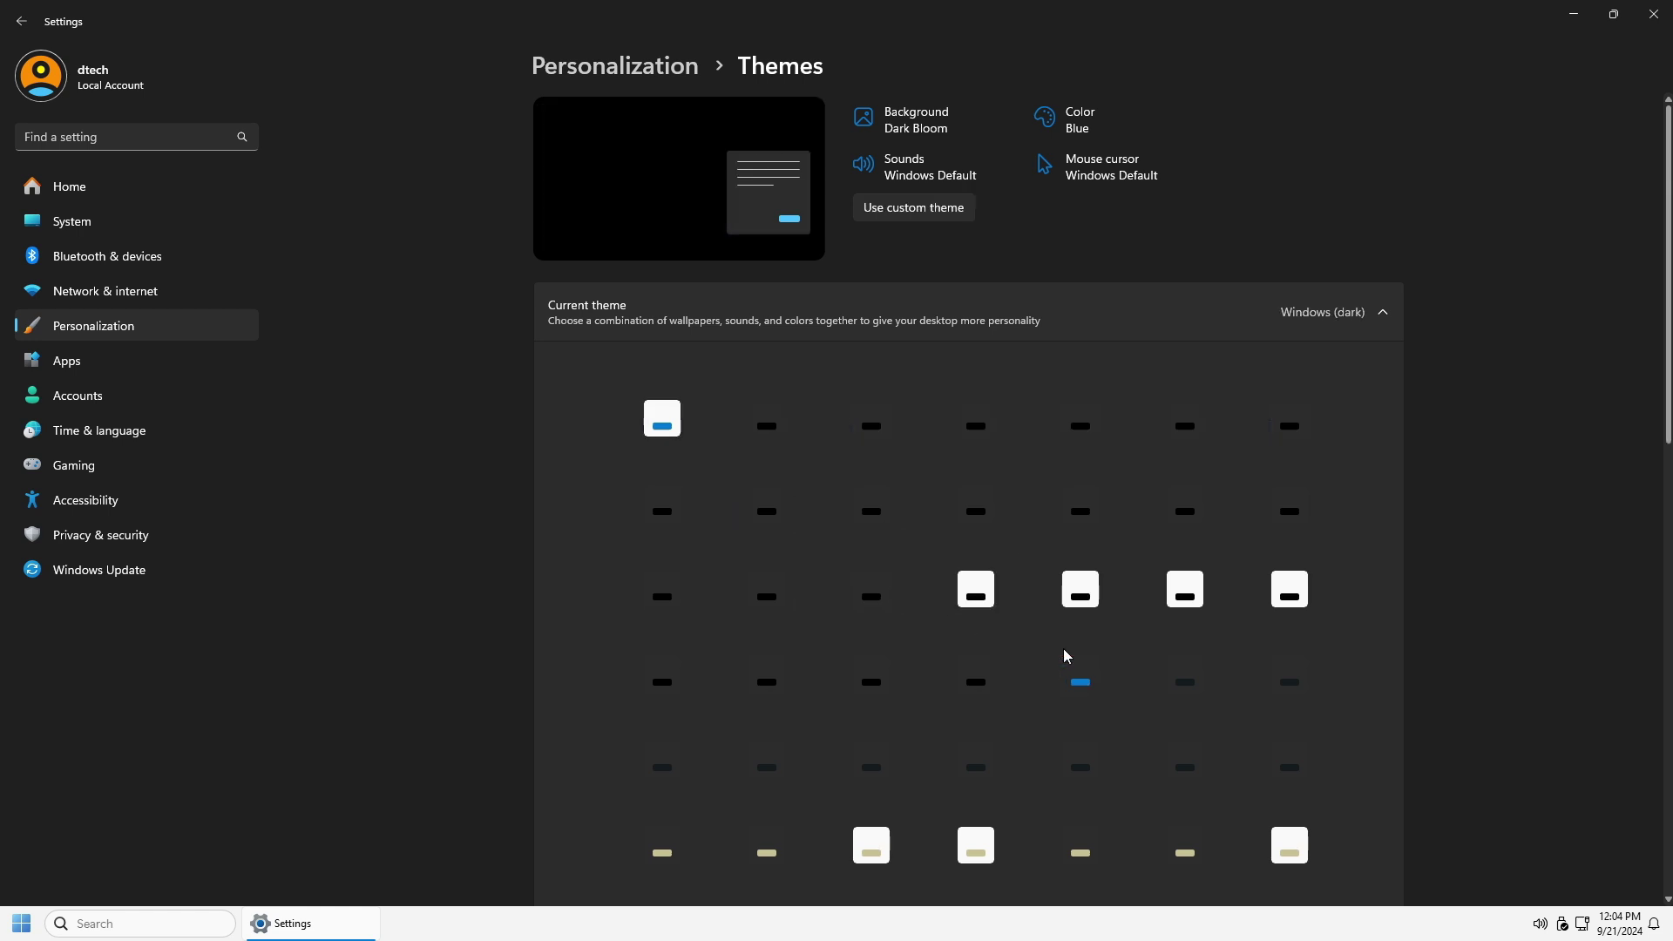
pyautogui.click(1574, 16)
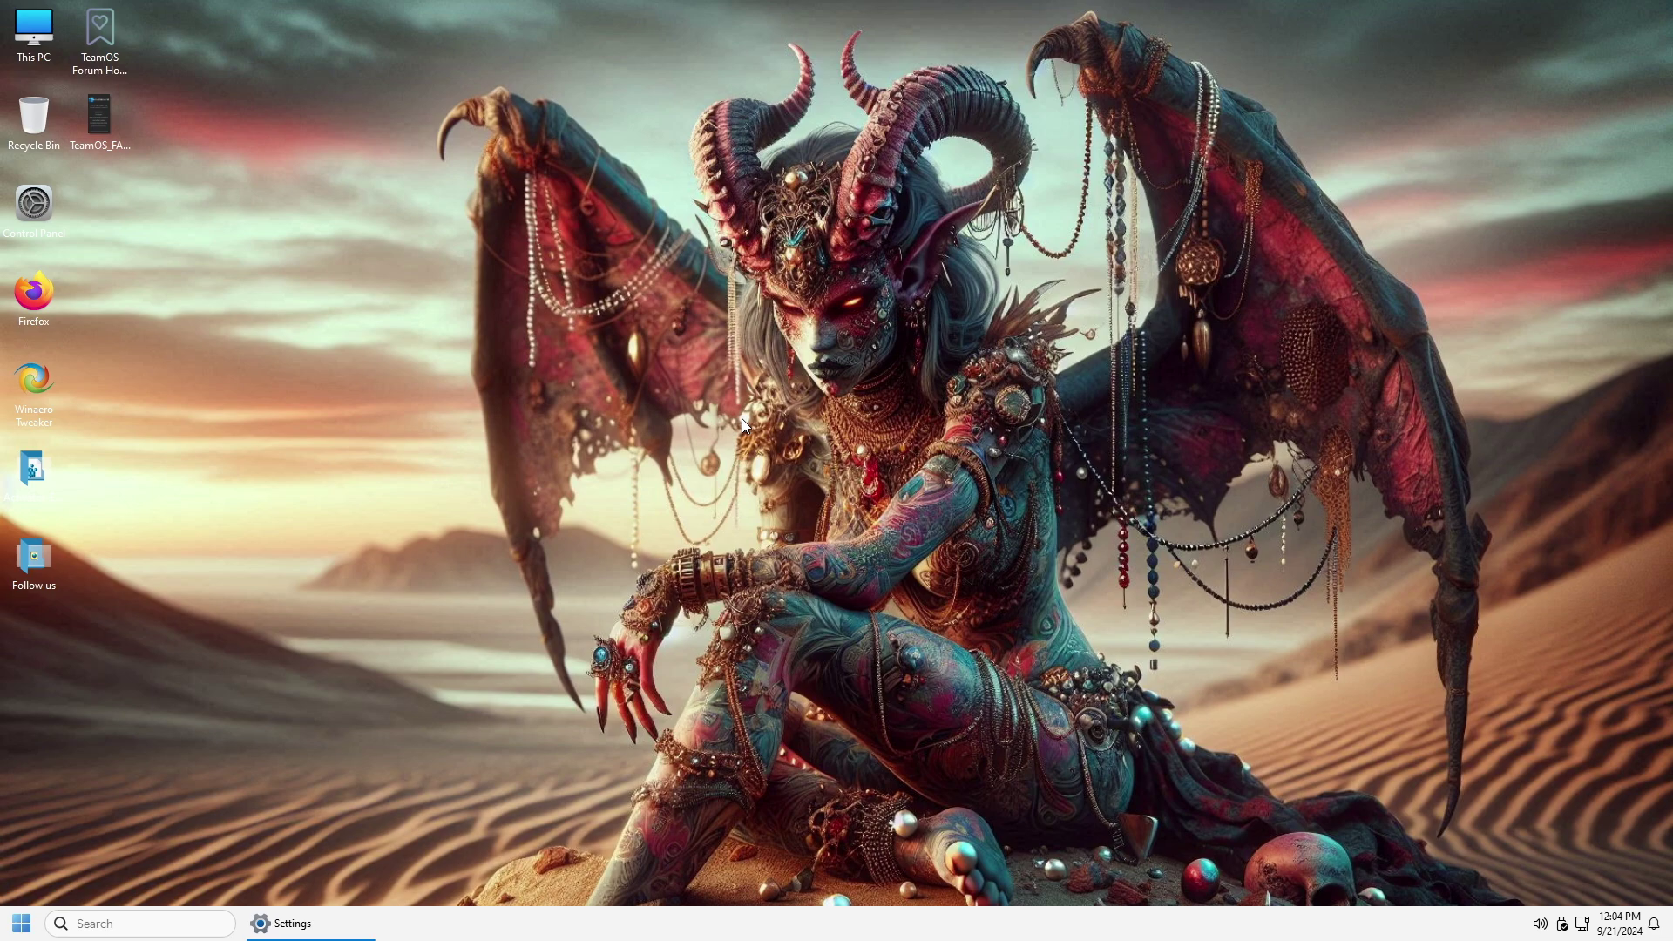
pyautogui.click(286, 926)
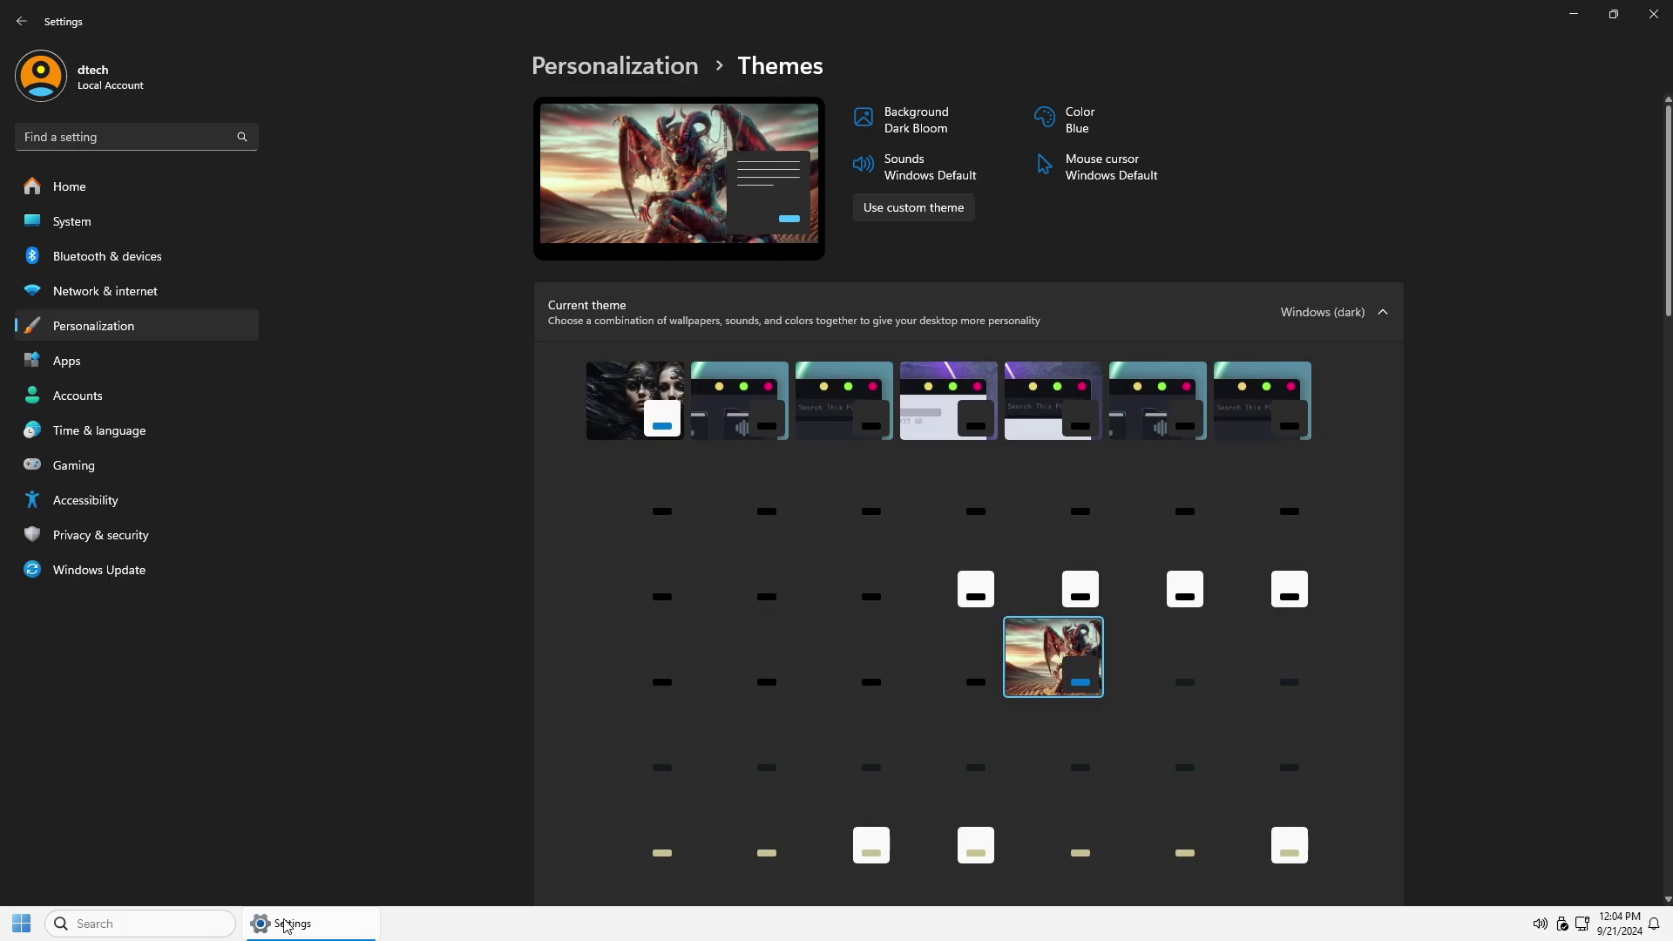
pyautogui.click(301, 924)
pyautogui.click(314, 924)
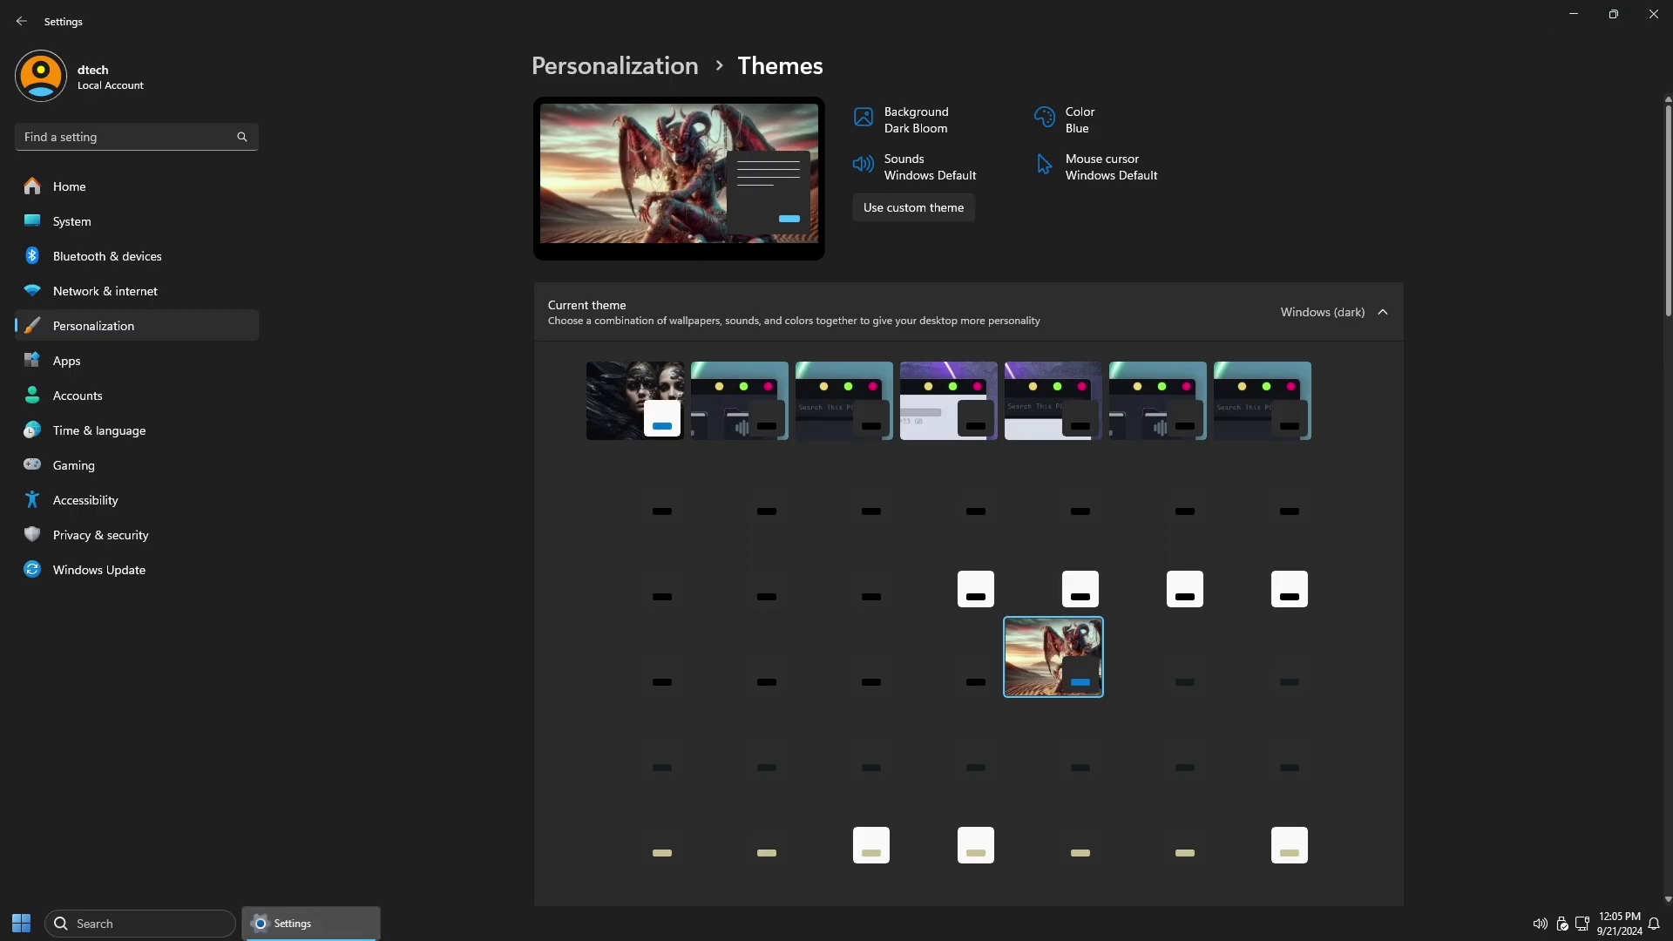
# Check for available updates in Windows Update.
pyautogui.click(94, 570)
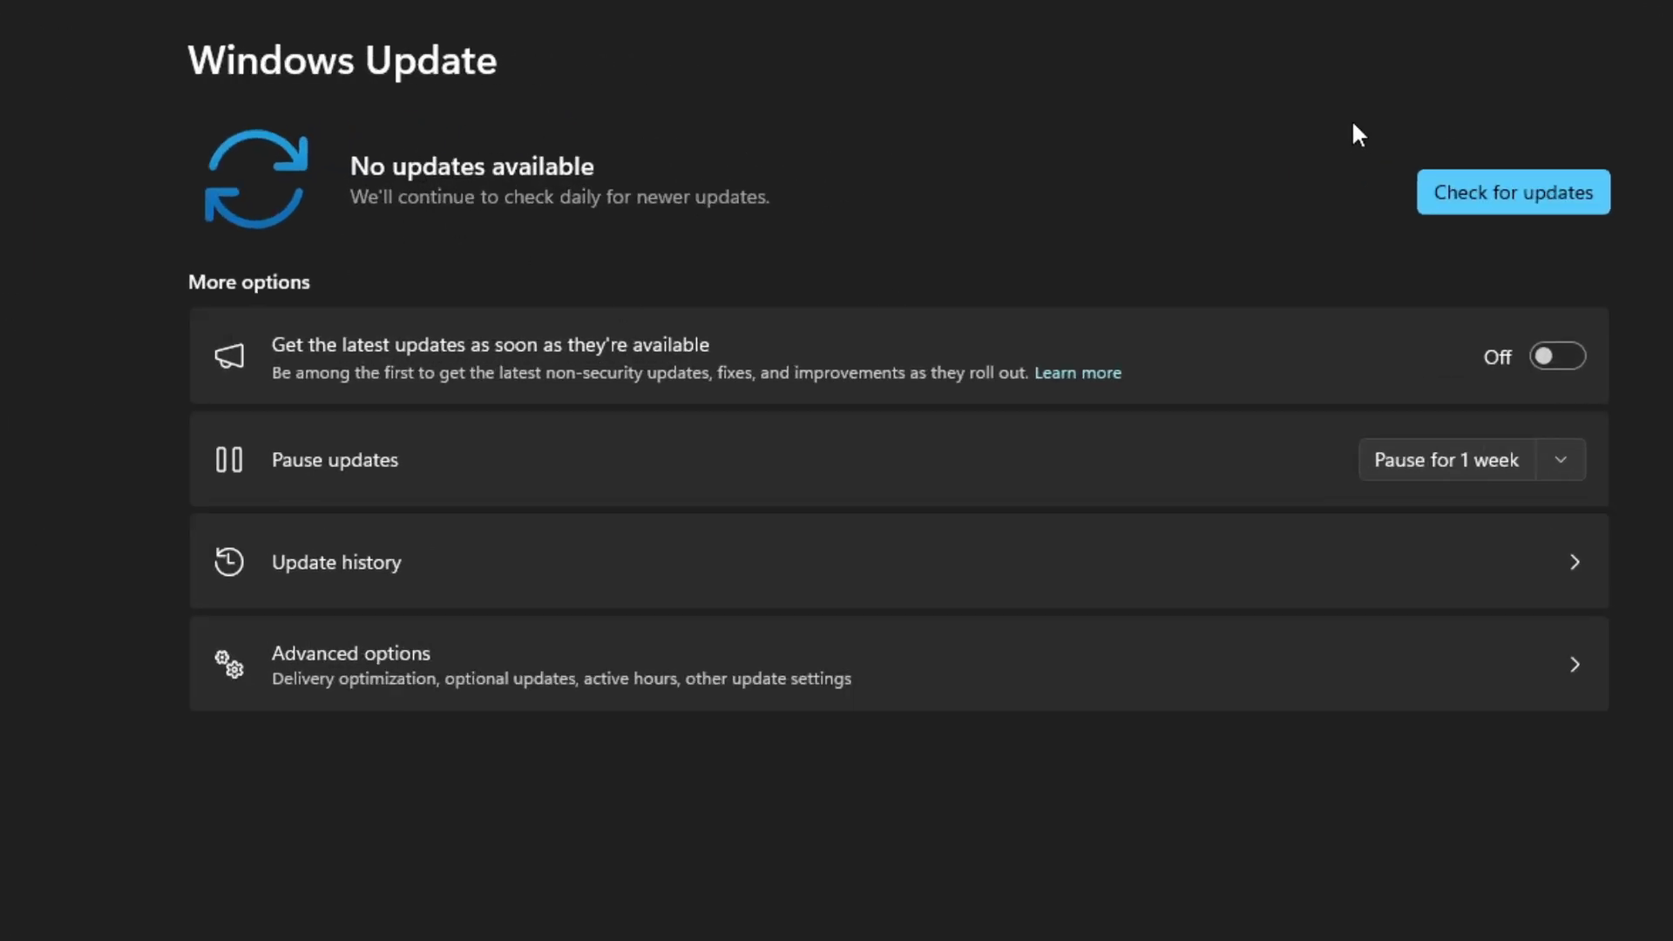
pyautogui.click(1513, 192)
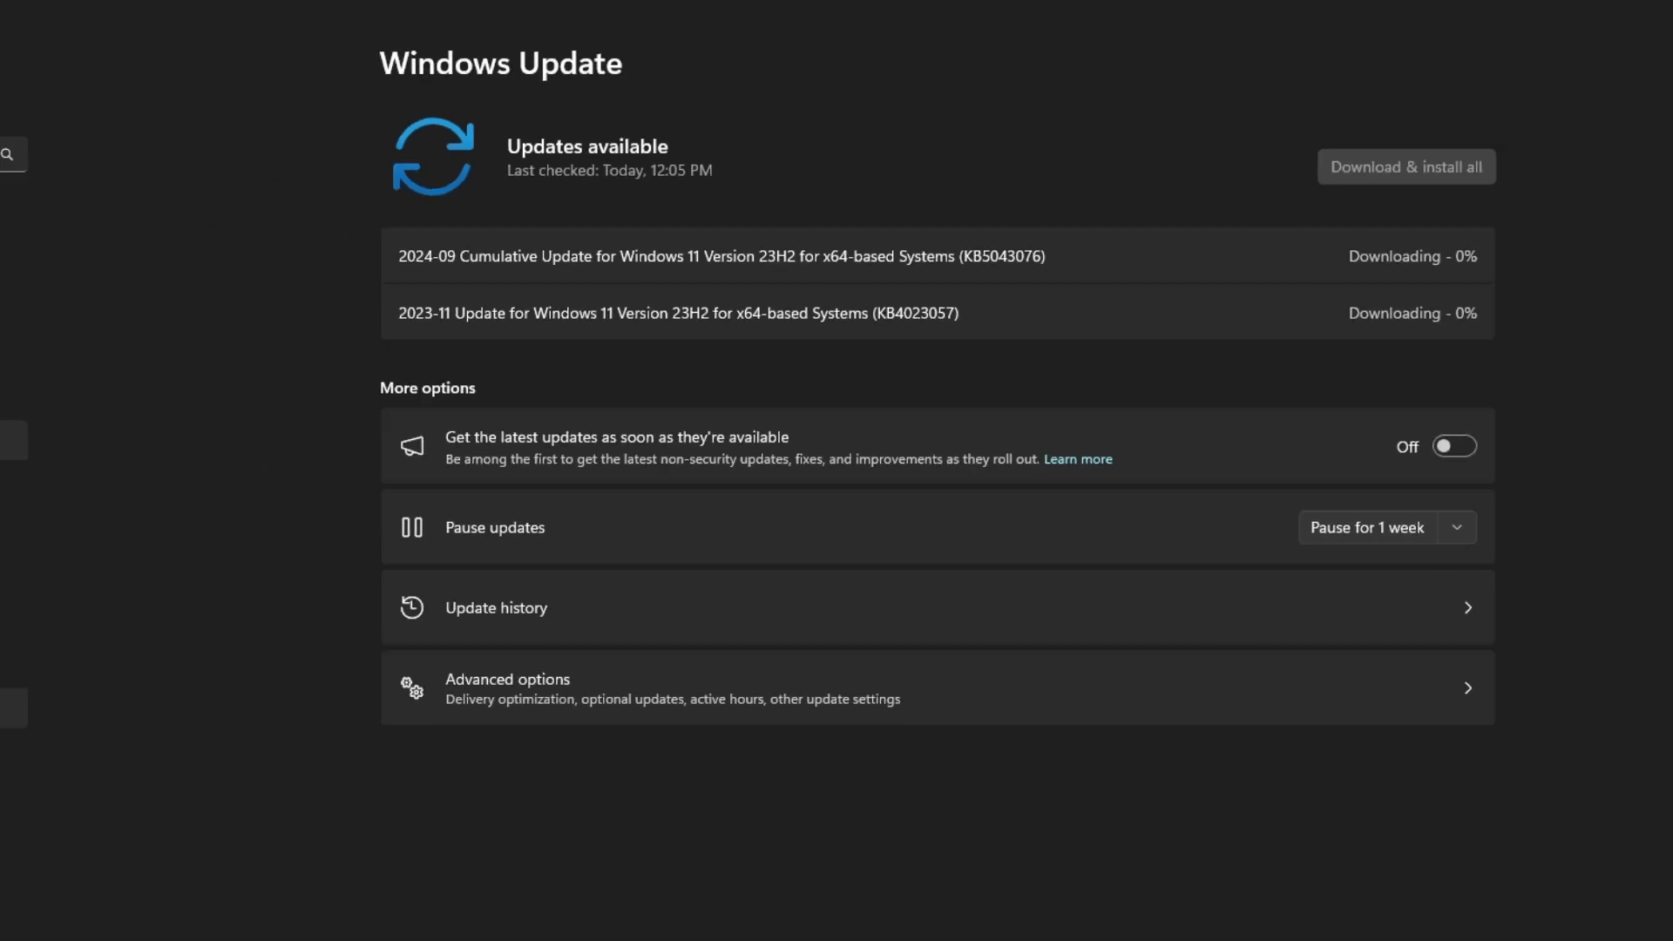
# Review the complete list of installed apps in Settings, from 7-Zip down to Xbox.
pyautogui.click(64, 365)
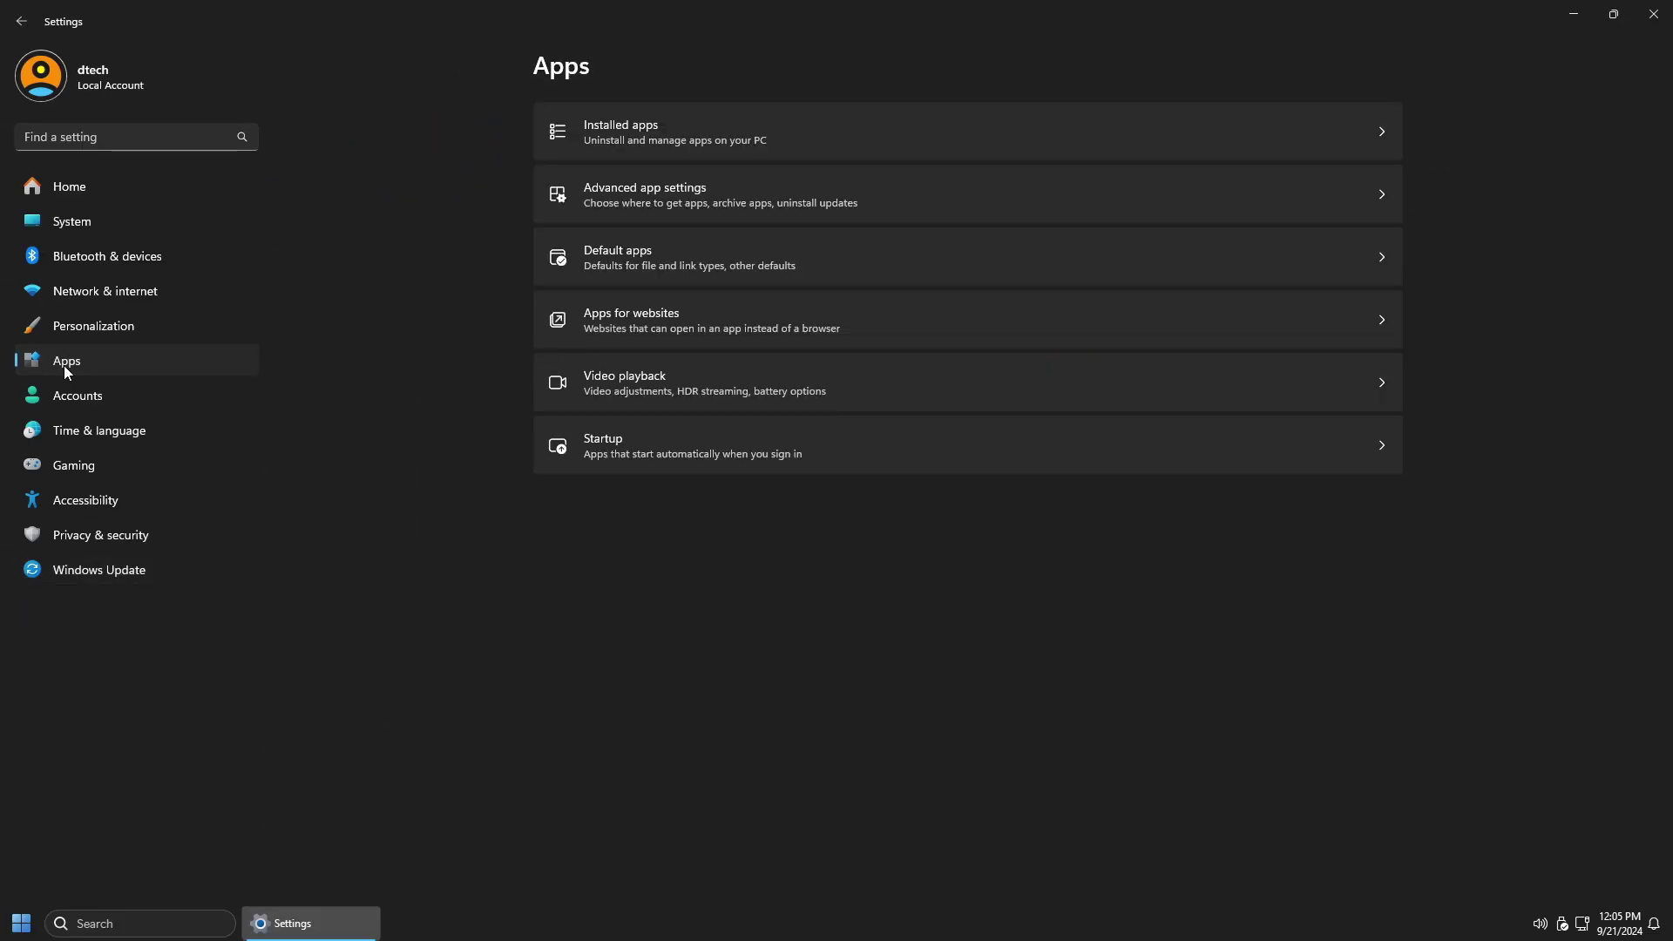
pyautogui.click(601, 143)
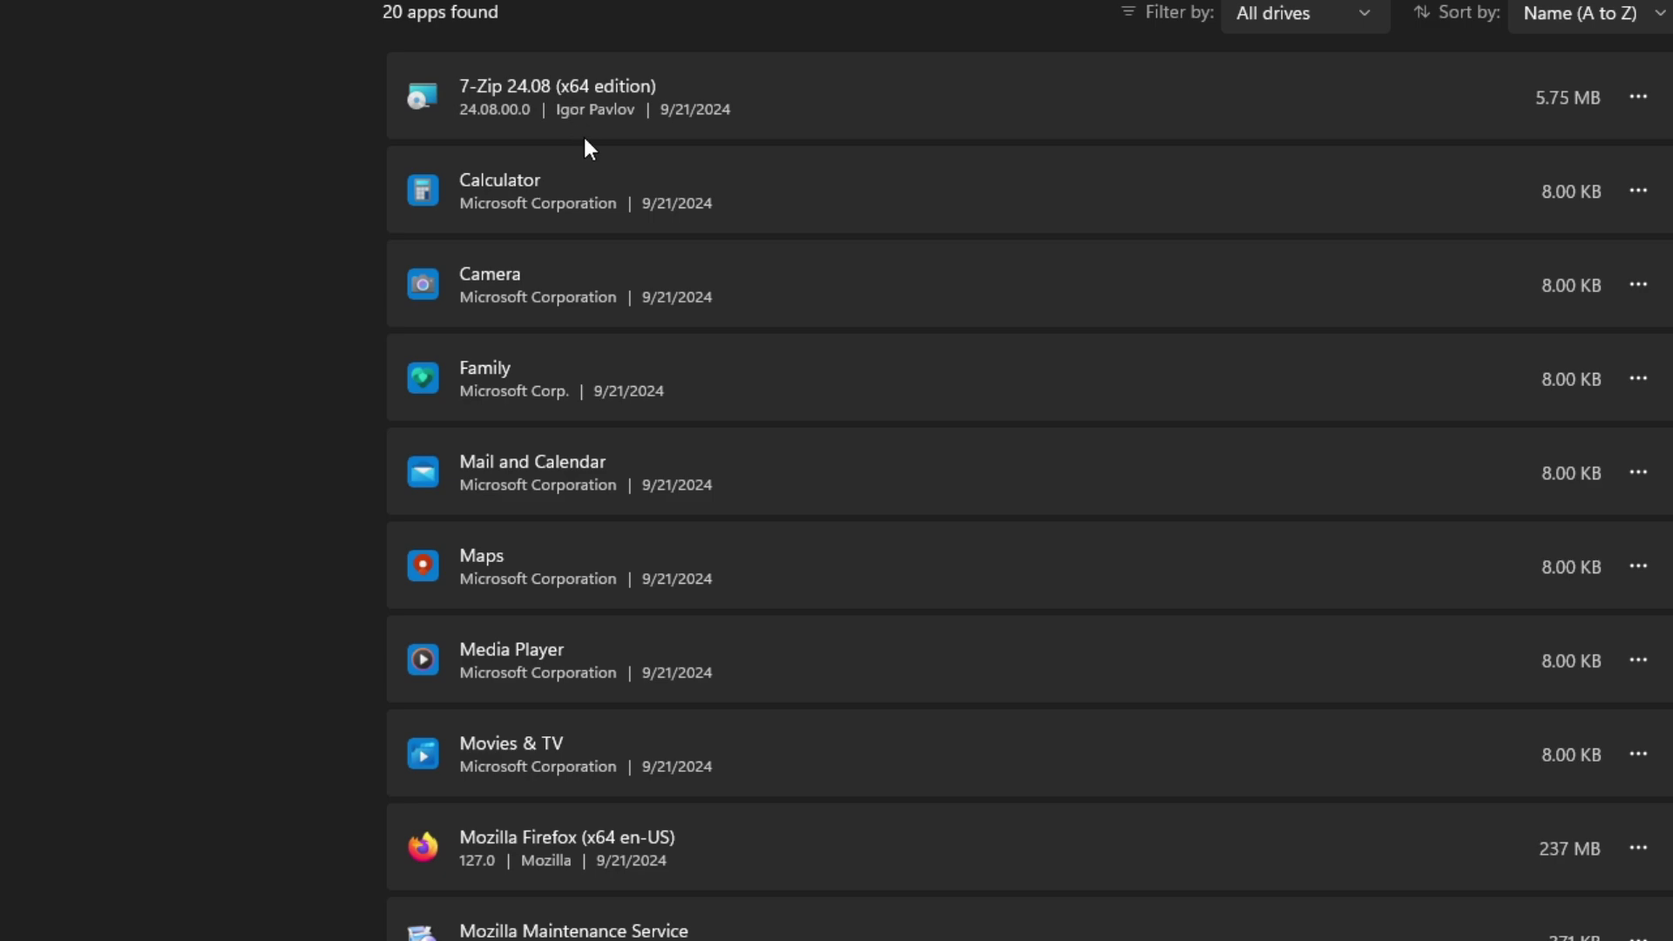
pyautogui.scroll(-5, 583, 134)
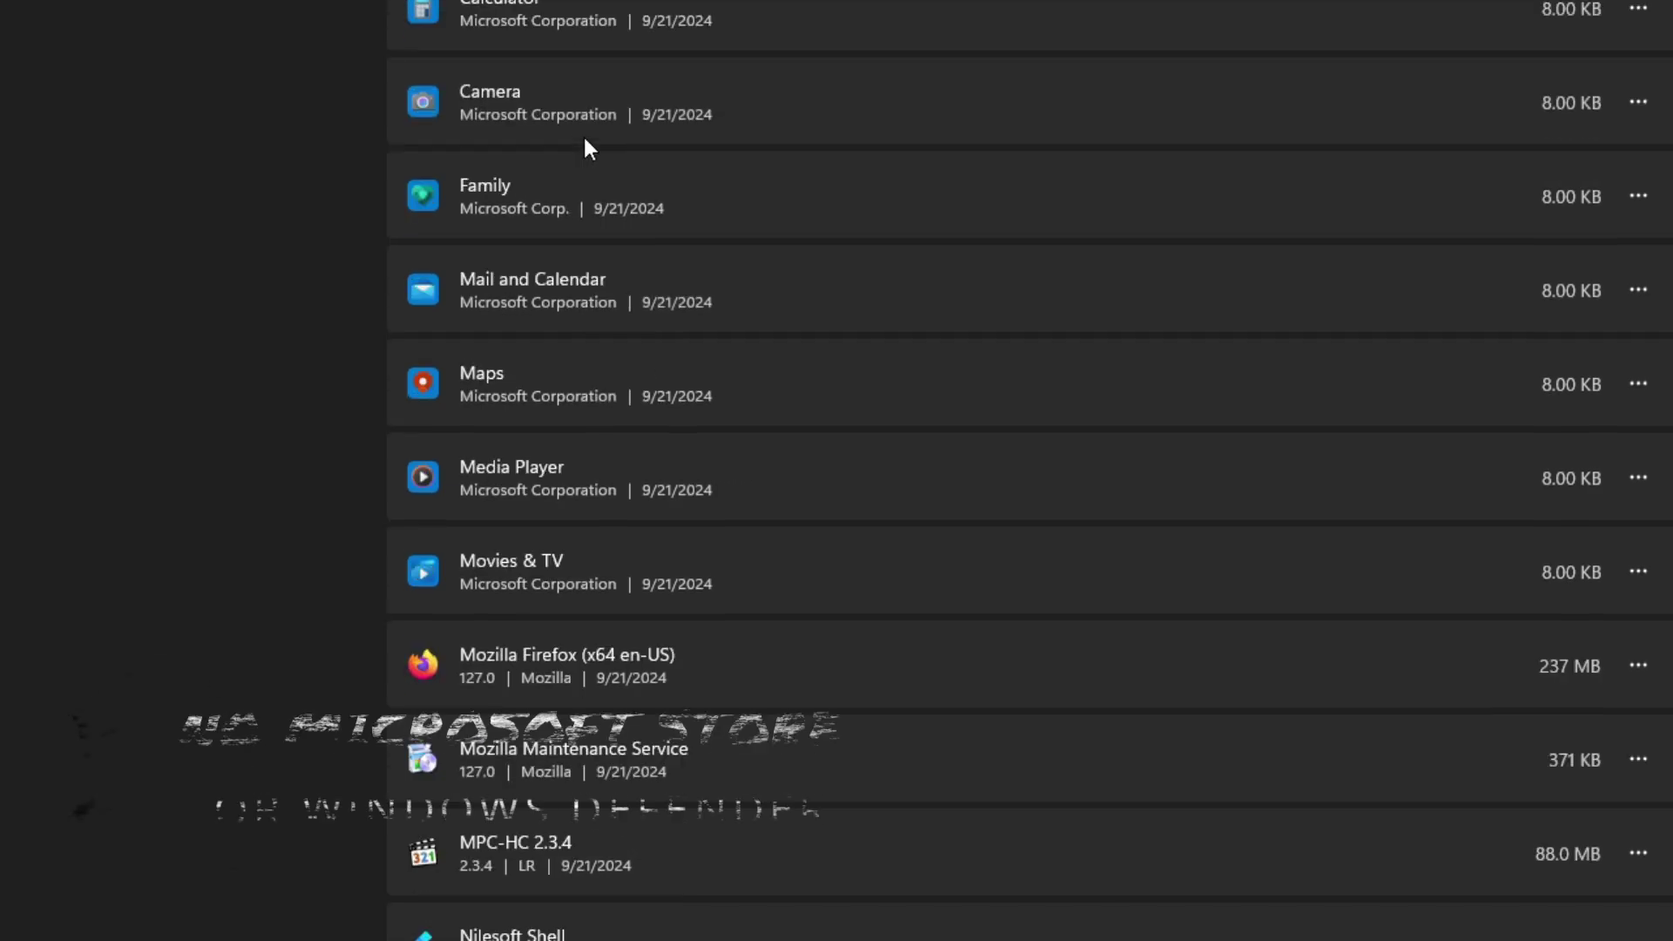
pyautogui.scroll(-10, 585, 141)
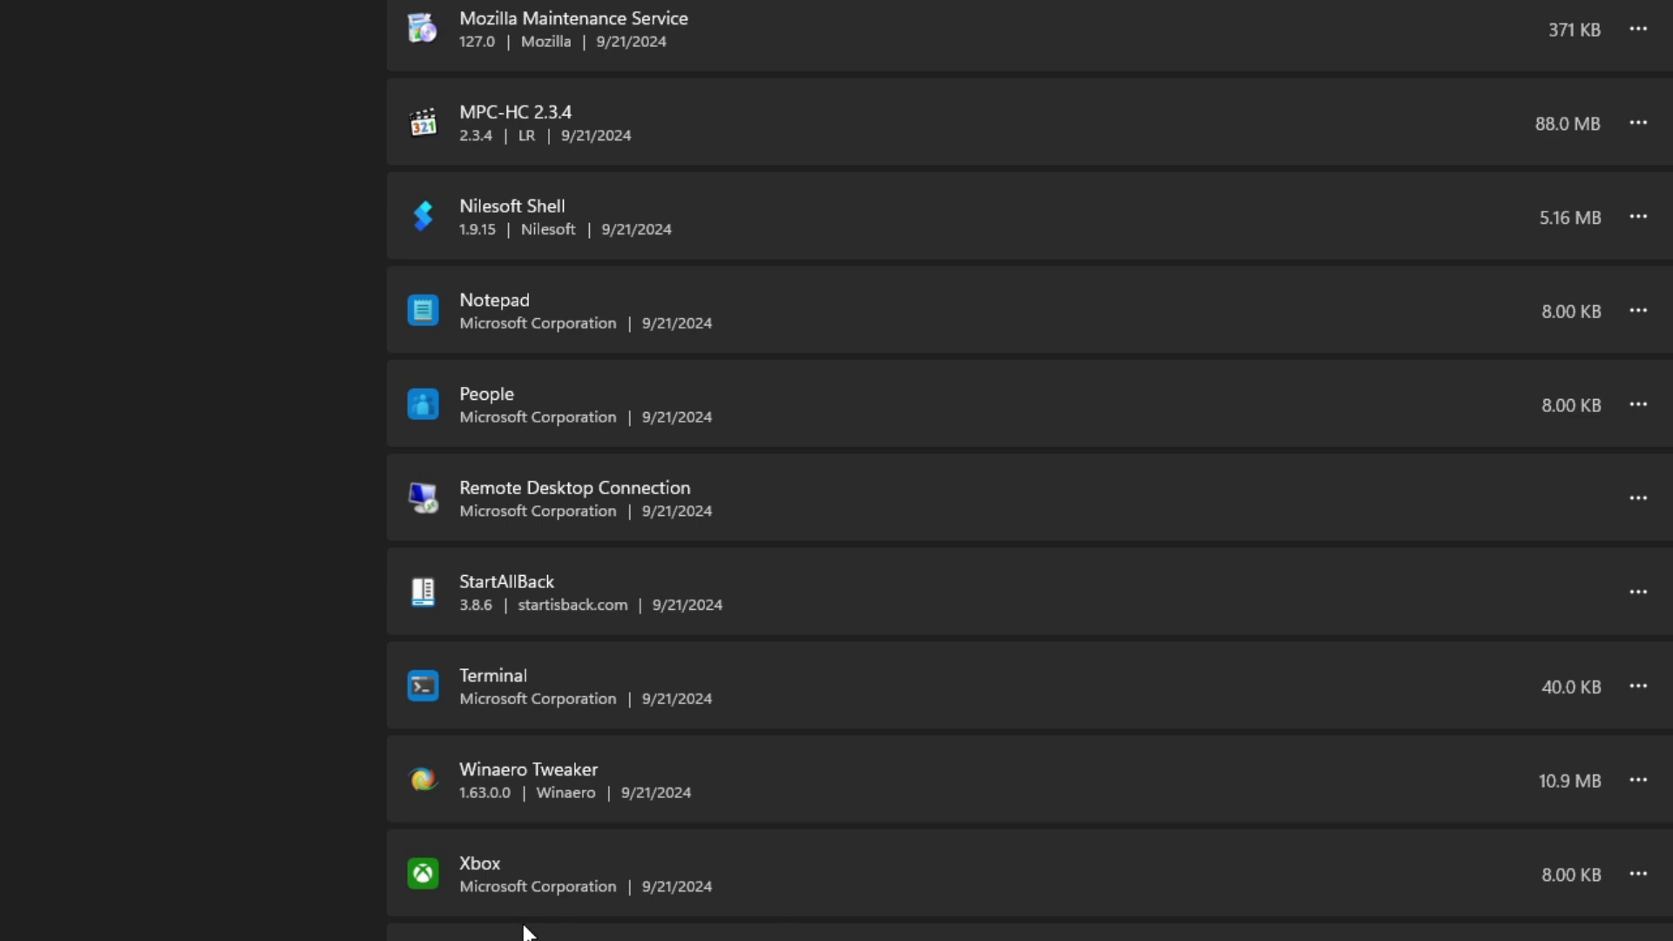
pyautogui.scroll(14, 588, 771)
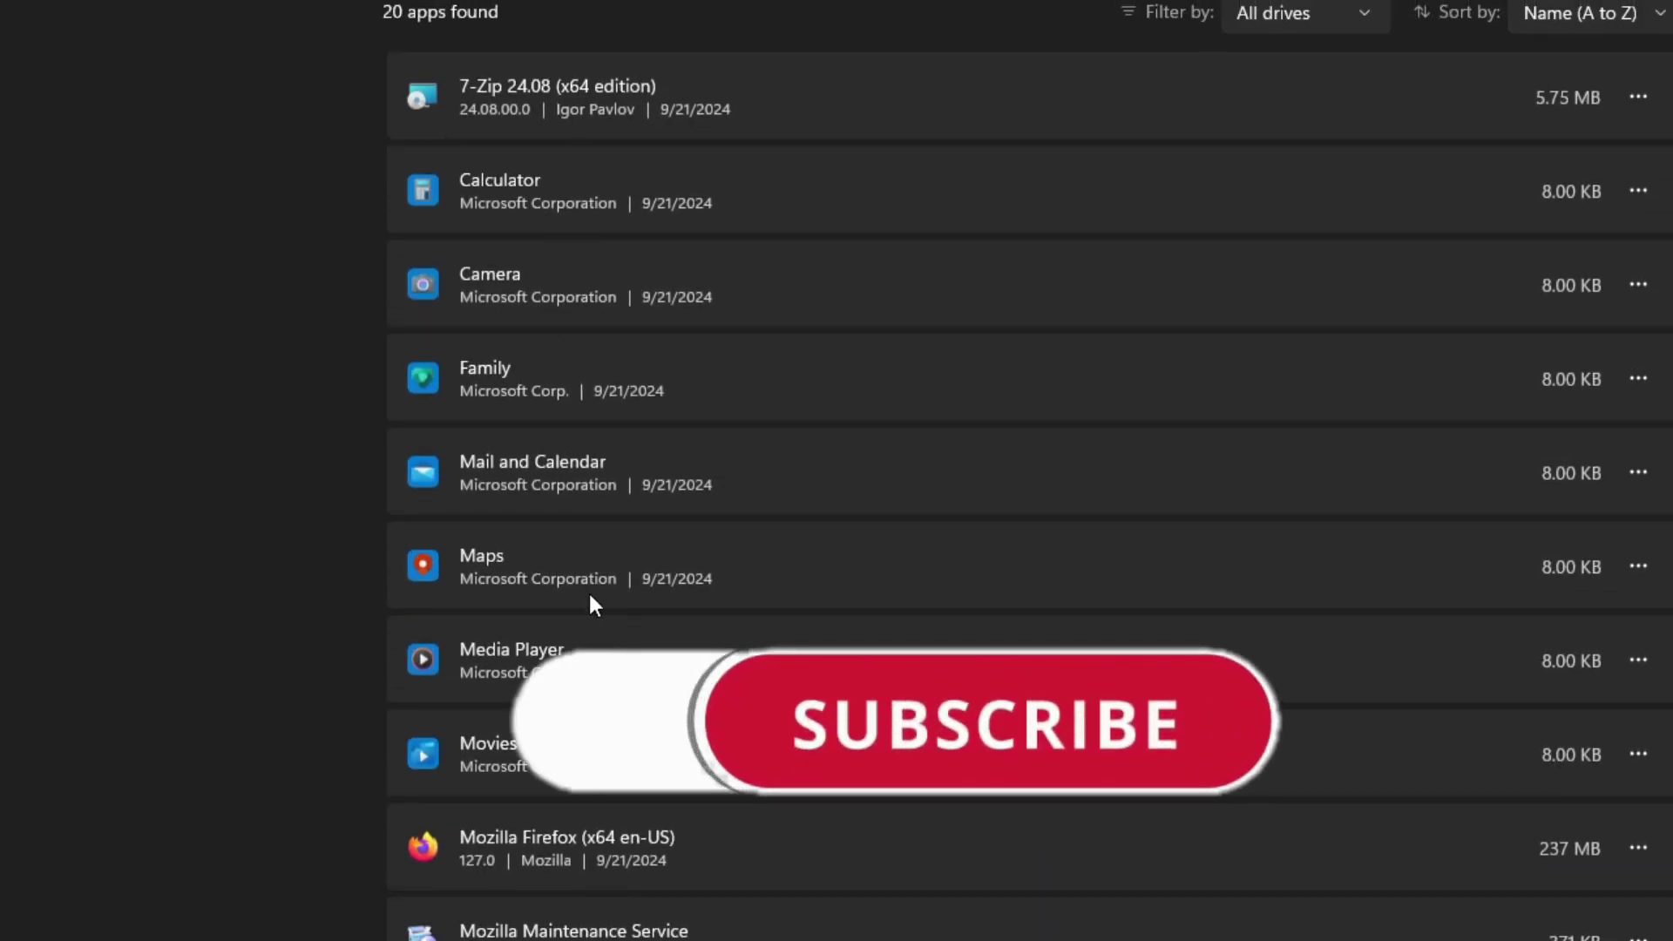
pyautogui.scroll(-3, 577, 610)
pyautogui.scroll(-15, 566, 621)
pyautogui.scroll(6, 566, 621)
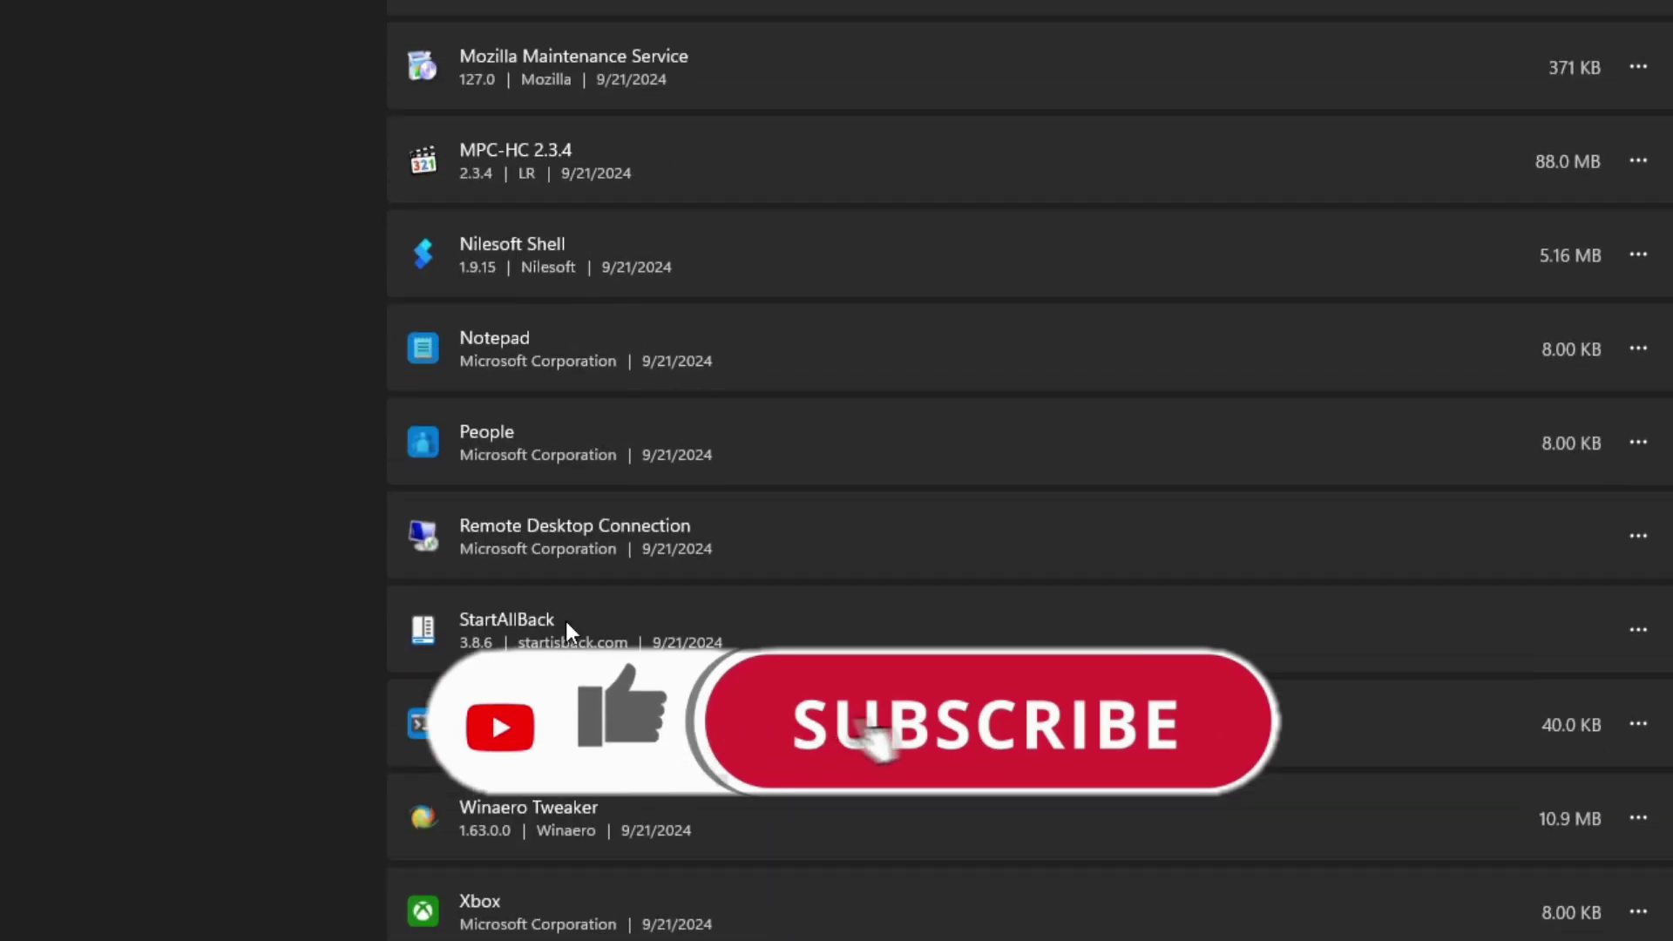
pyautogui.scroll(10, 566, 621)
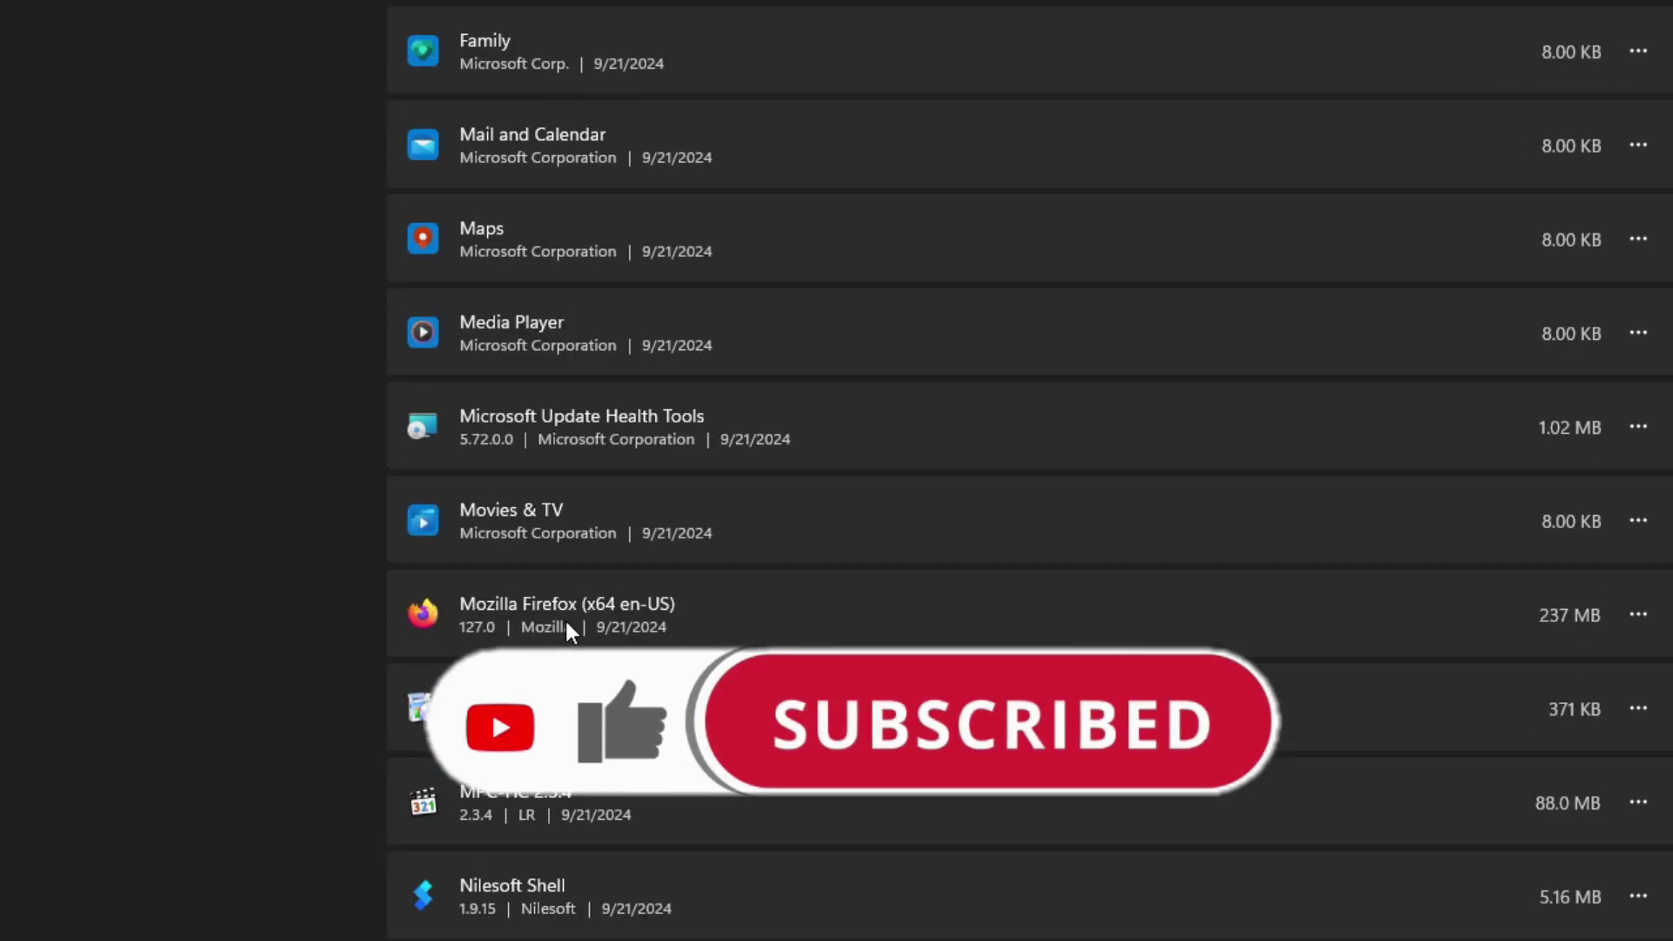
pyautogui.scroll(-10, 567, 623)
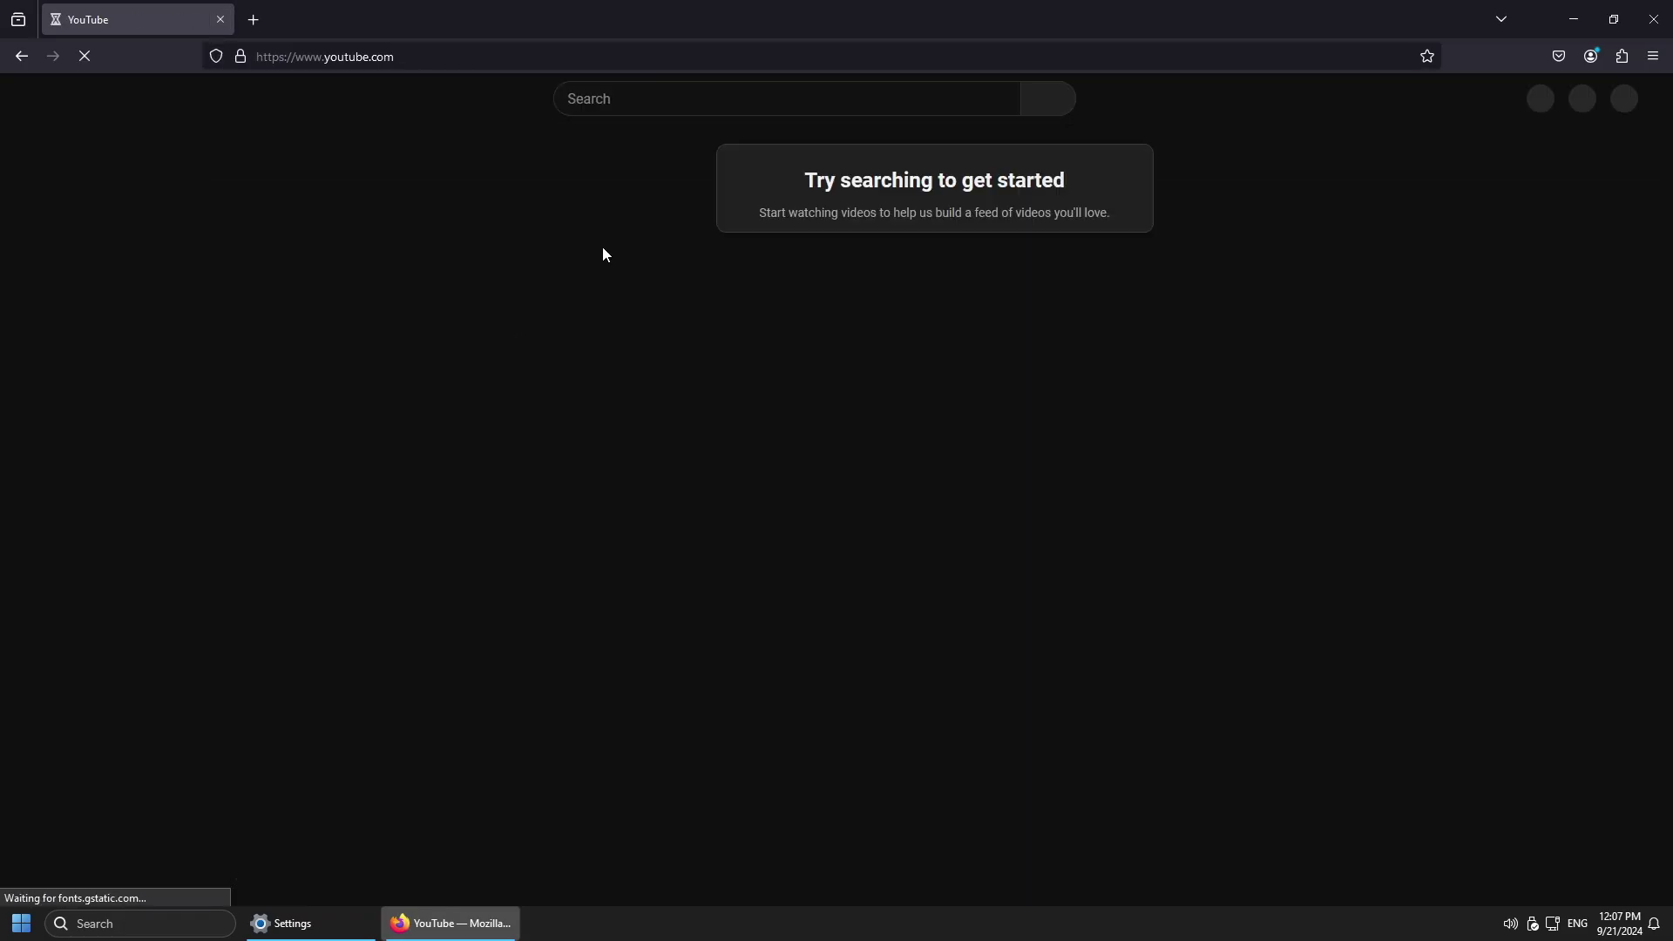
# Search YouTube in Firefox for "dtech usb english" and browse the D-TECH USB | SYSTEMS channel page.
pyautogui.write('dtech usb english')
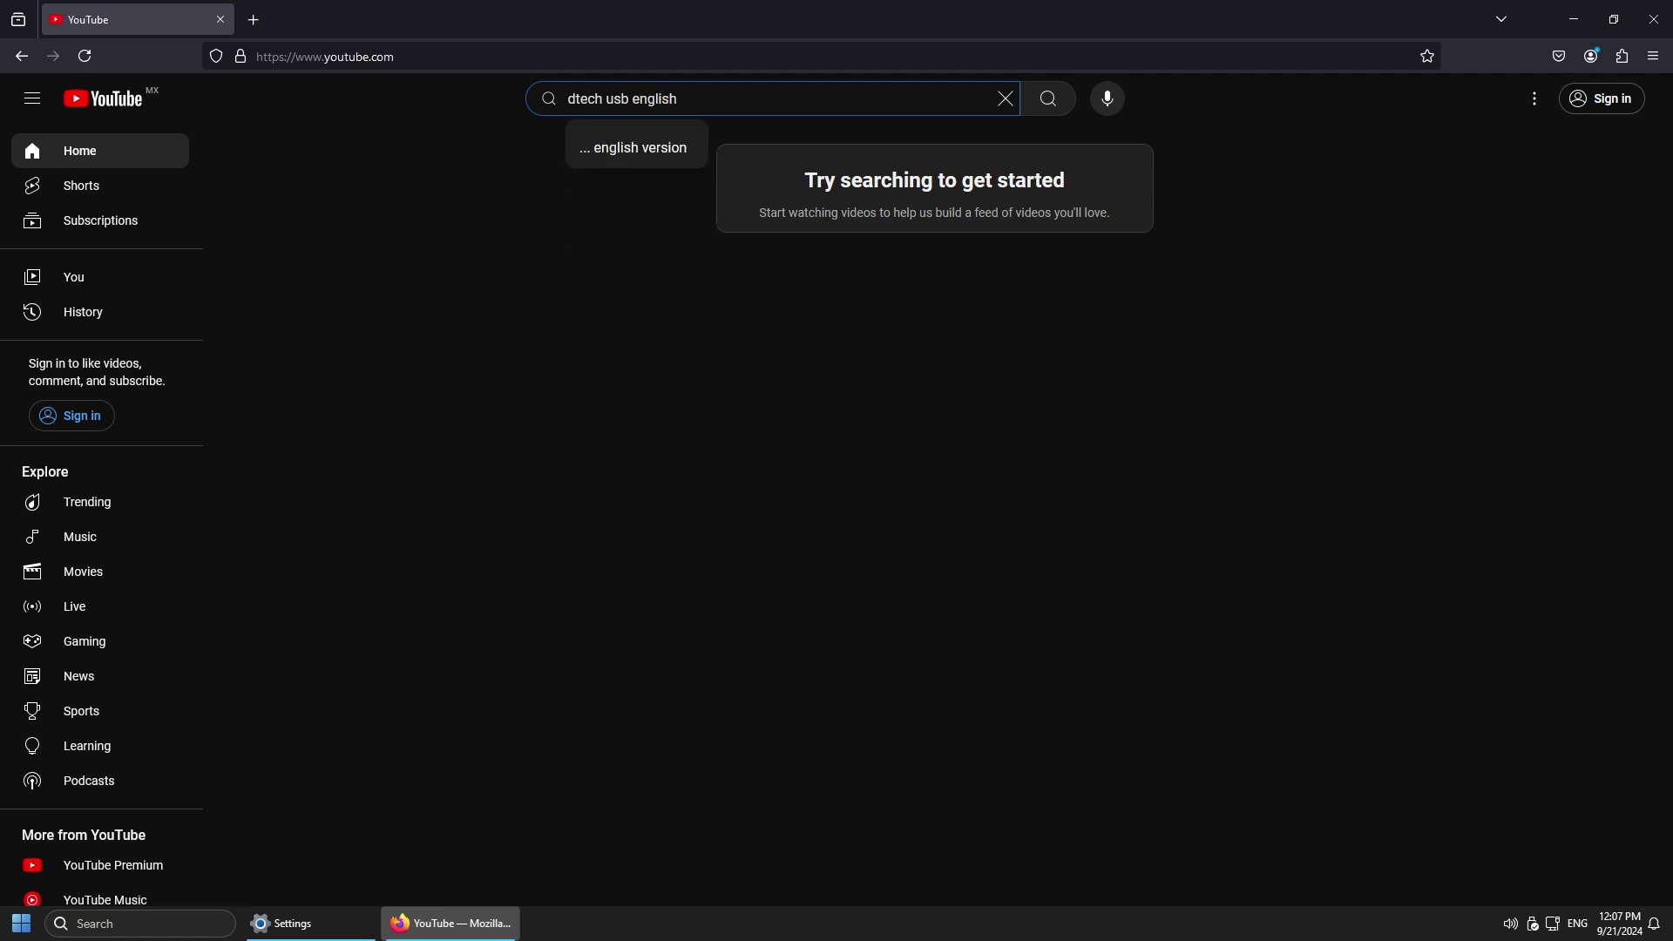
pyautogui.press('Return')
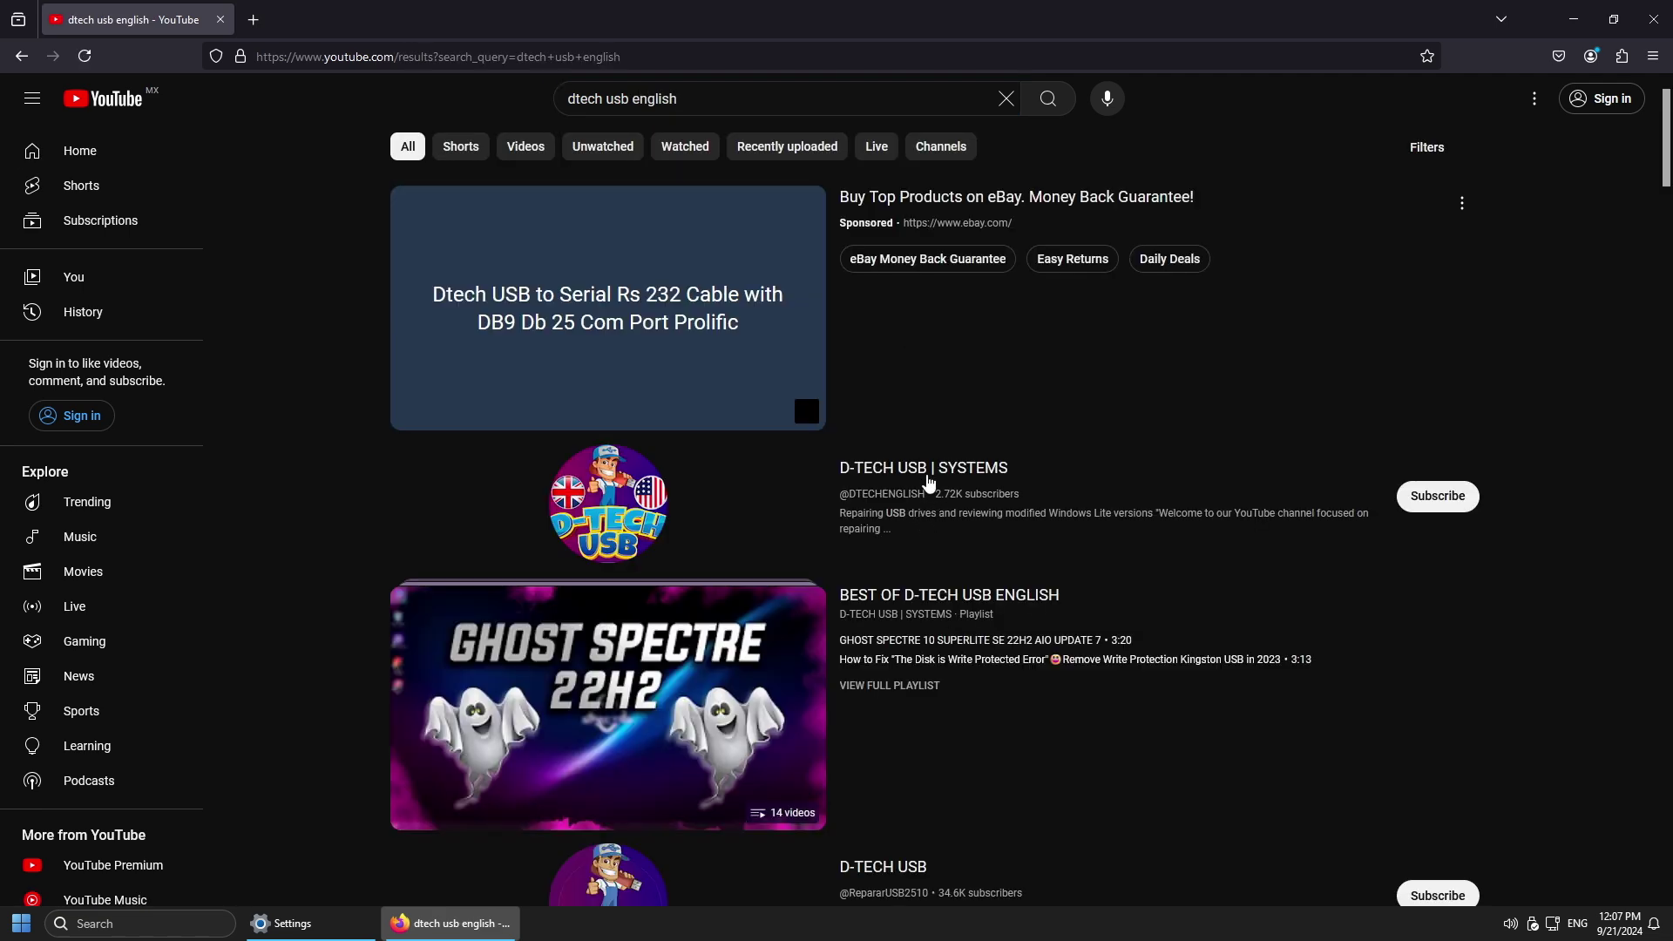
pyautogui.click(926, 472)
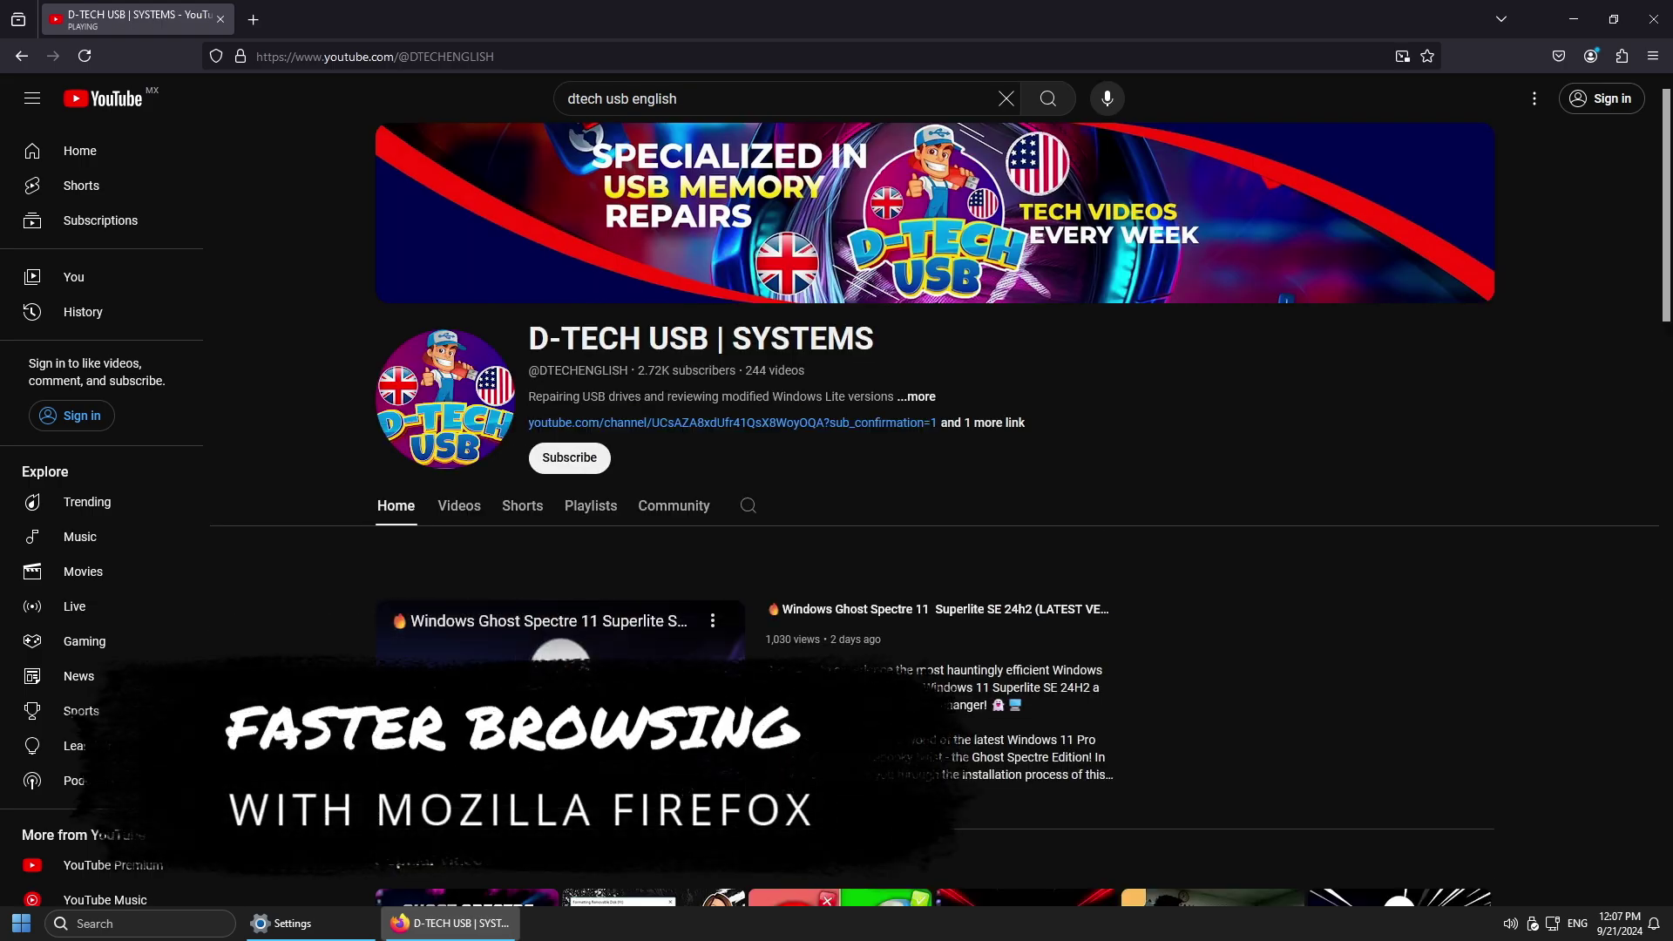
pyautogui.scroll(-13, 860, 647)
pyautogui.scroll(-8, 859, 647)
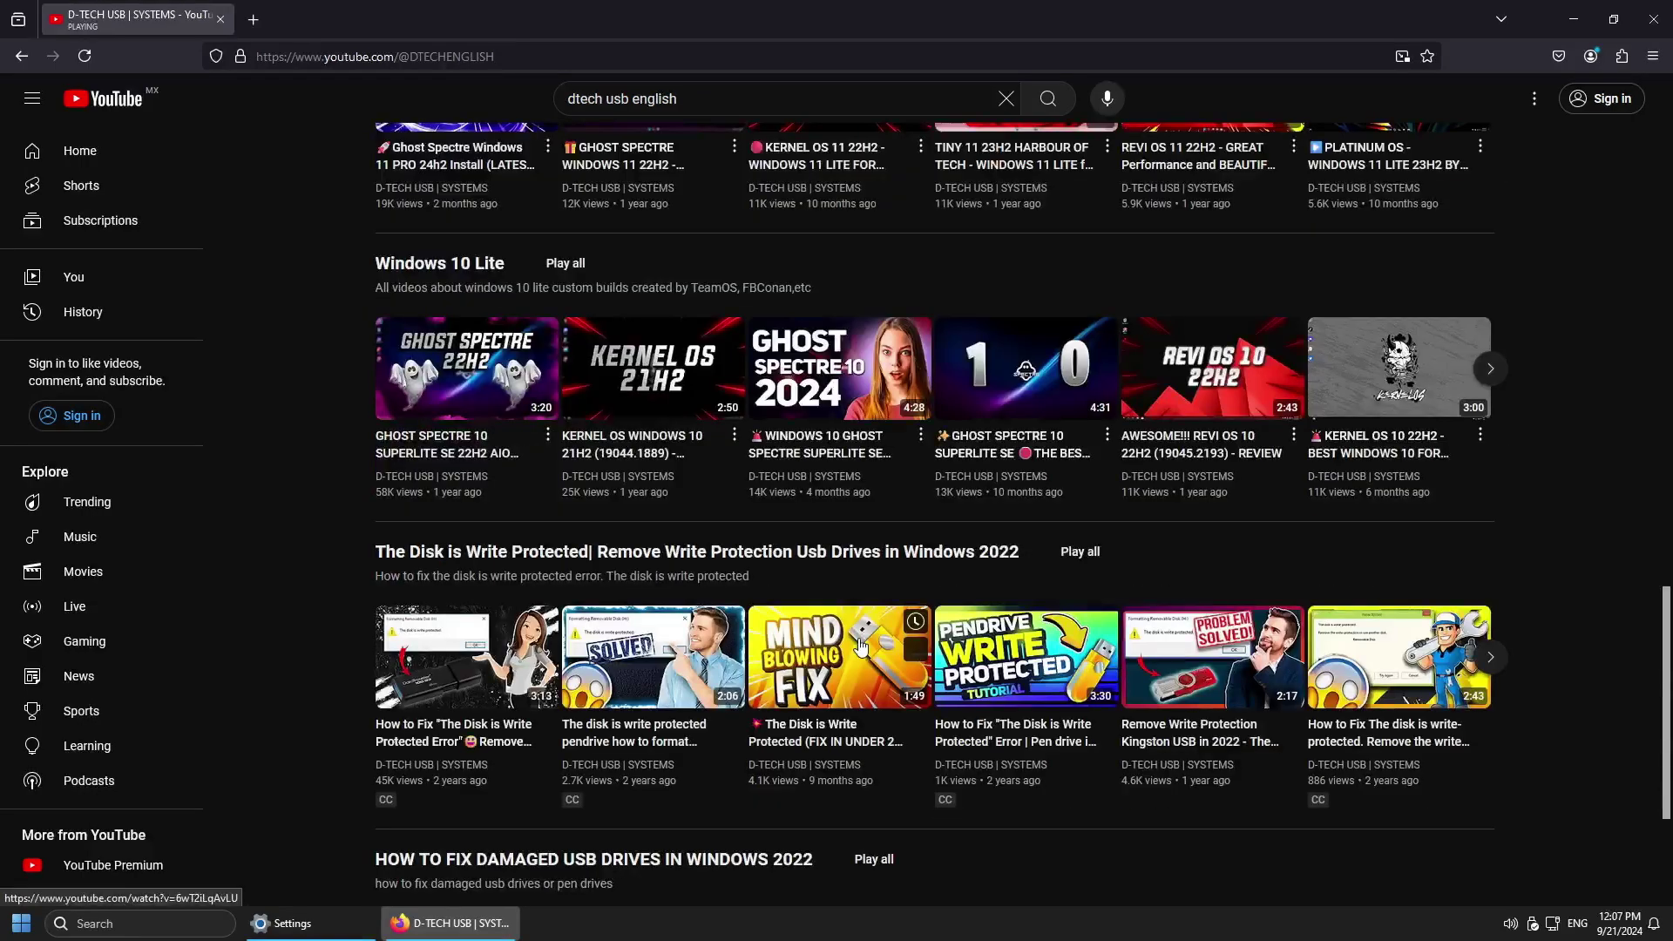
pyautogui.scroll(9, 860, 647)
pyautogui.scroll(12, 860, 647)
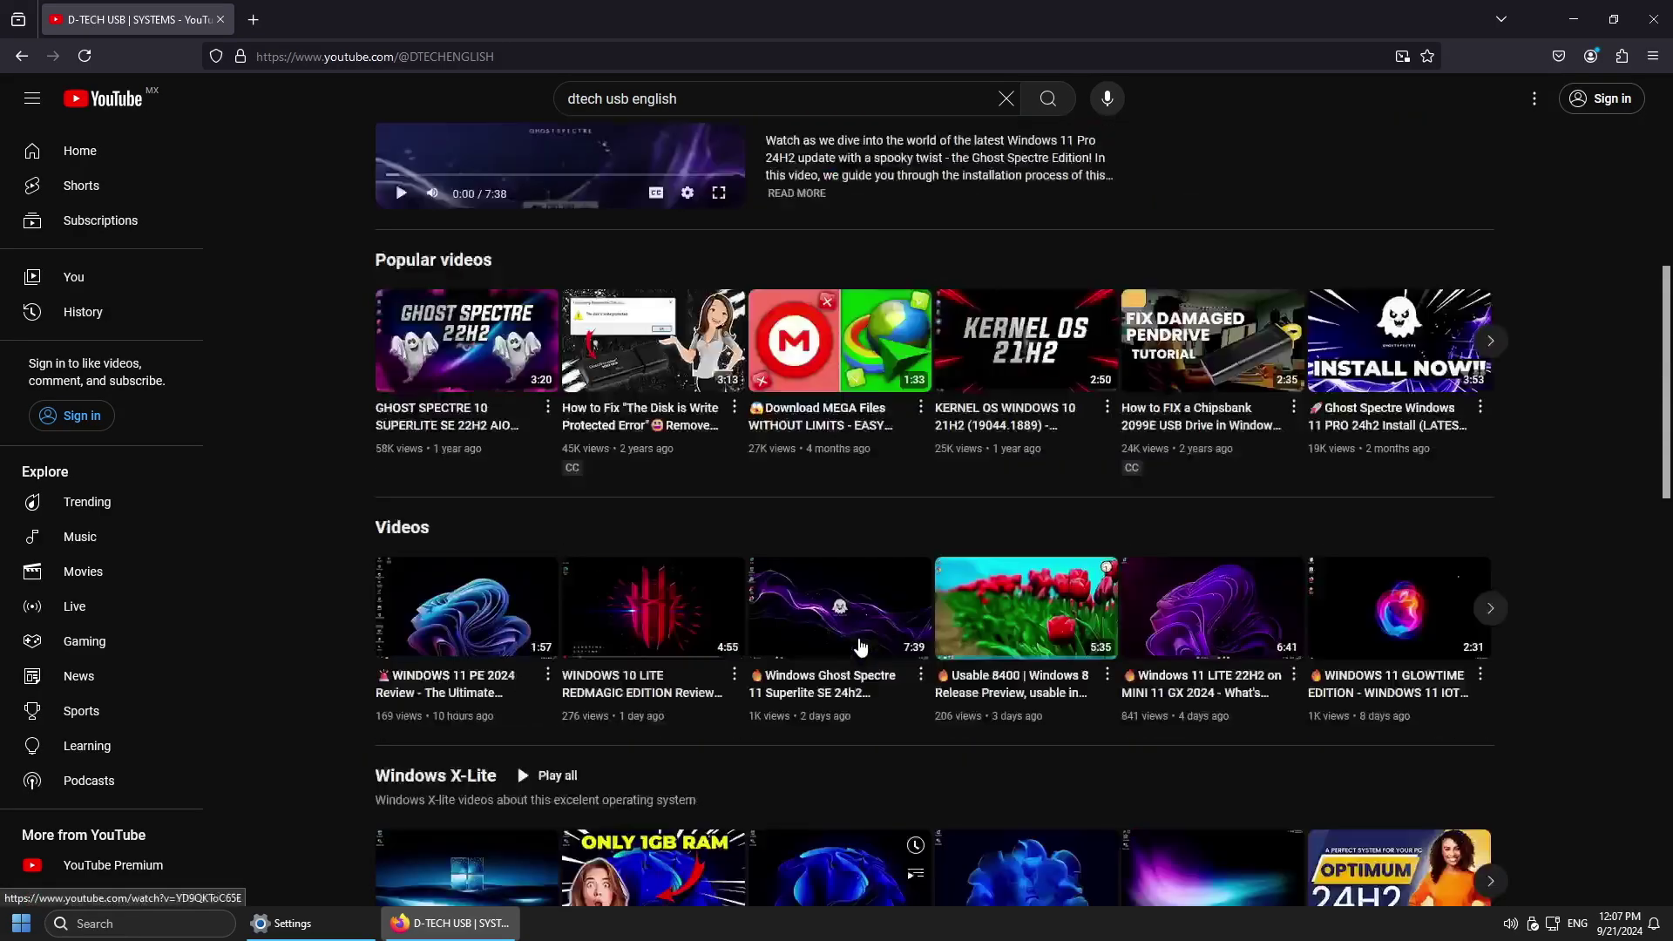
pyautogui.scroll(1, 413, 109)
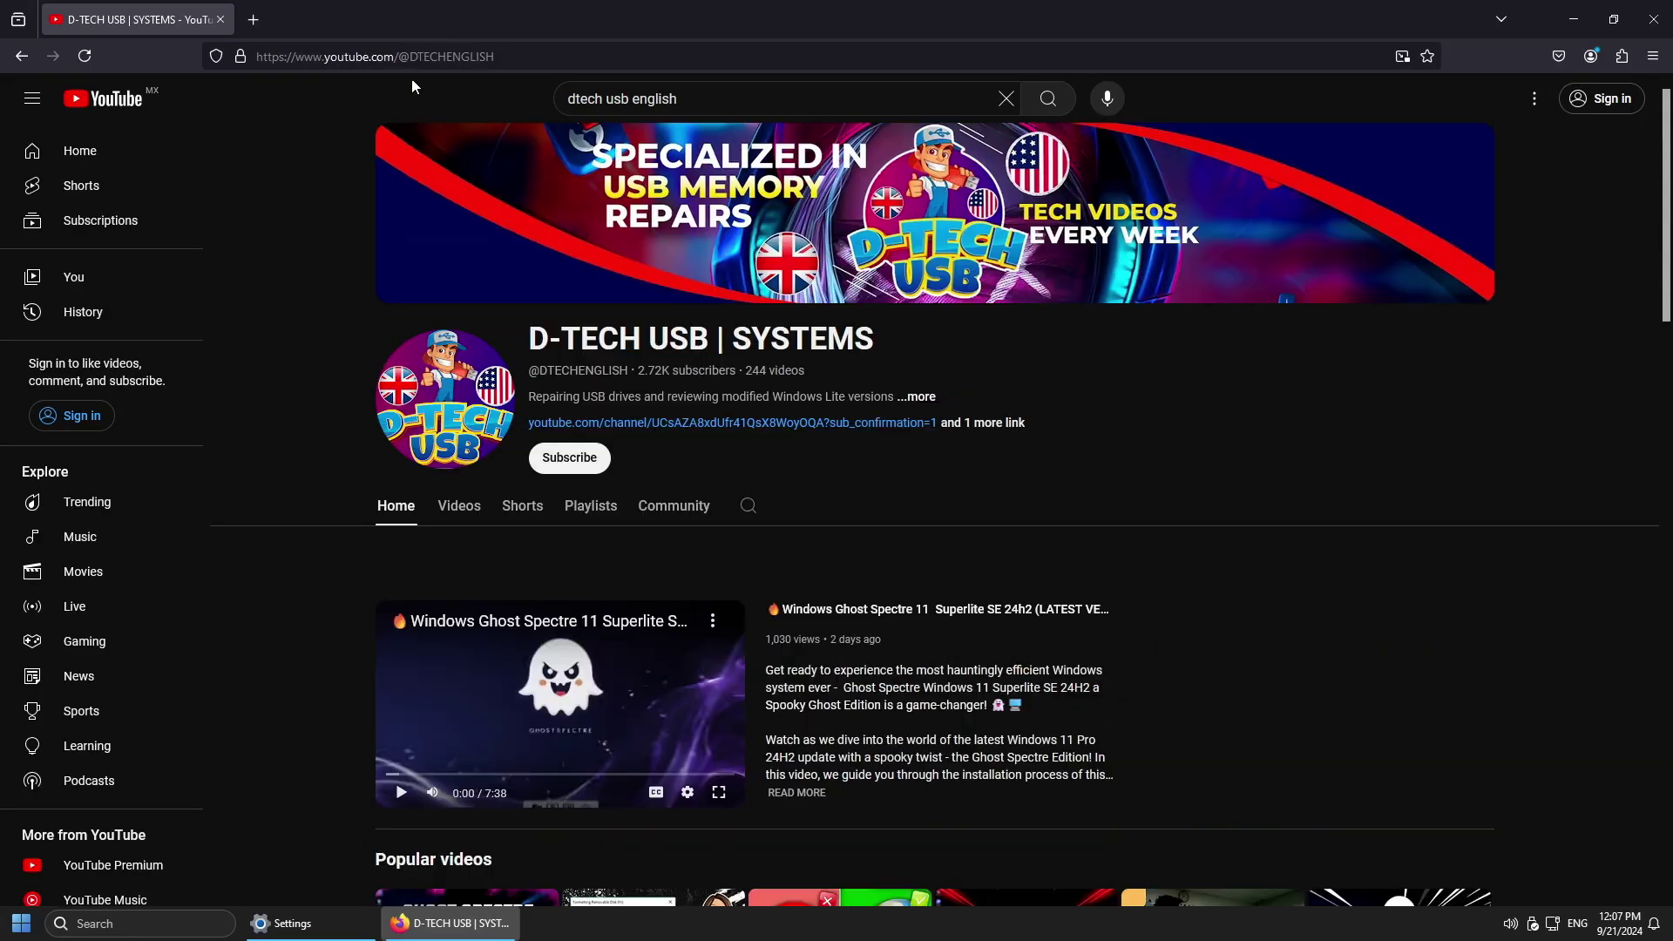
# Search the web for "pexels" in a new browser tab and browse the free stock photos on the Pexels site.
pyautogui.click(263, 22)
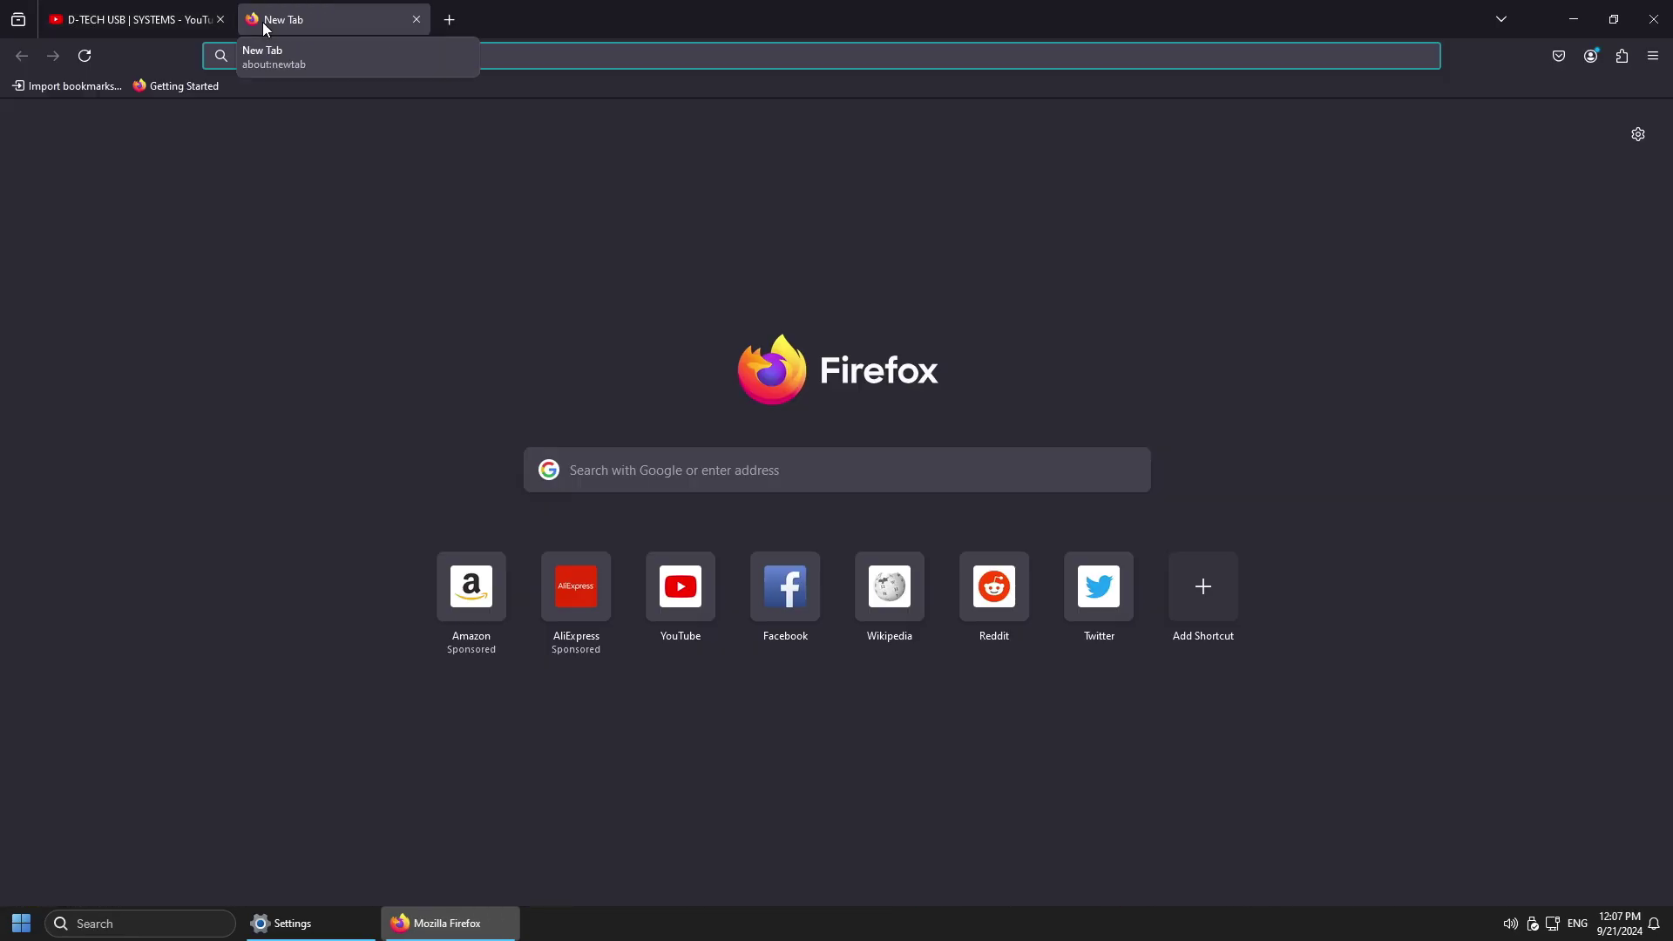
pyautogui.write('pexels')
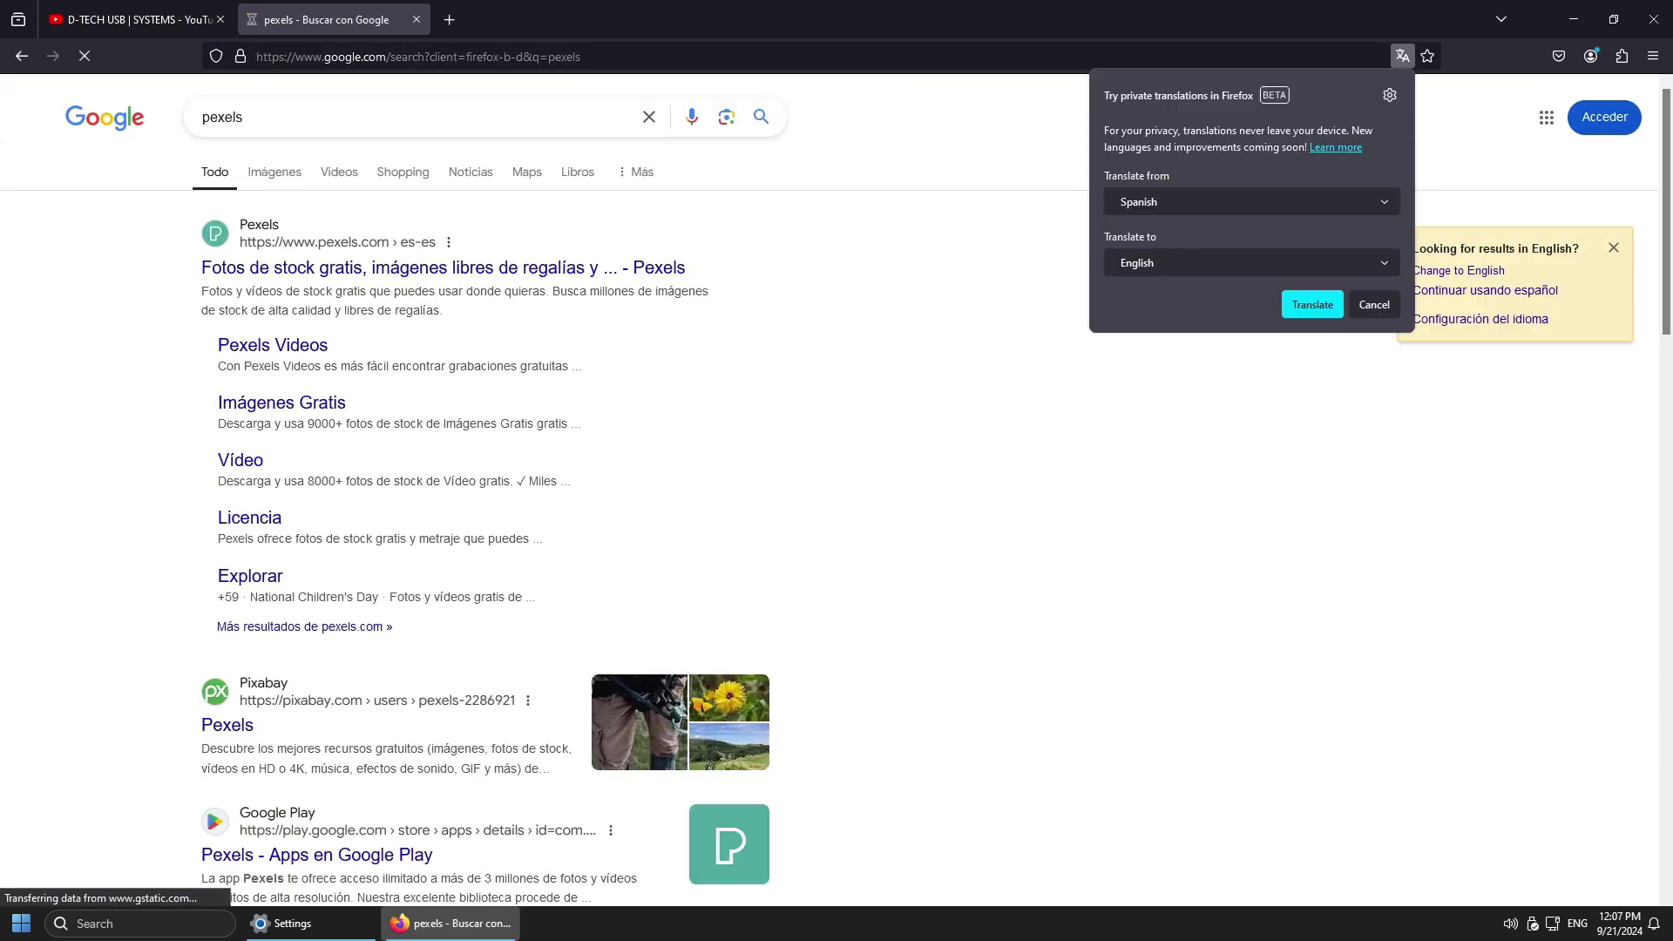
pyautogui.click(610, 261)
pyautogui.scroll(-5, 612, 332)
pyautogui.scroll(-12, 613, 331)
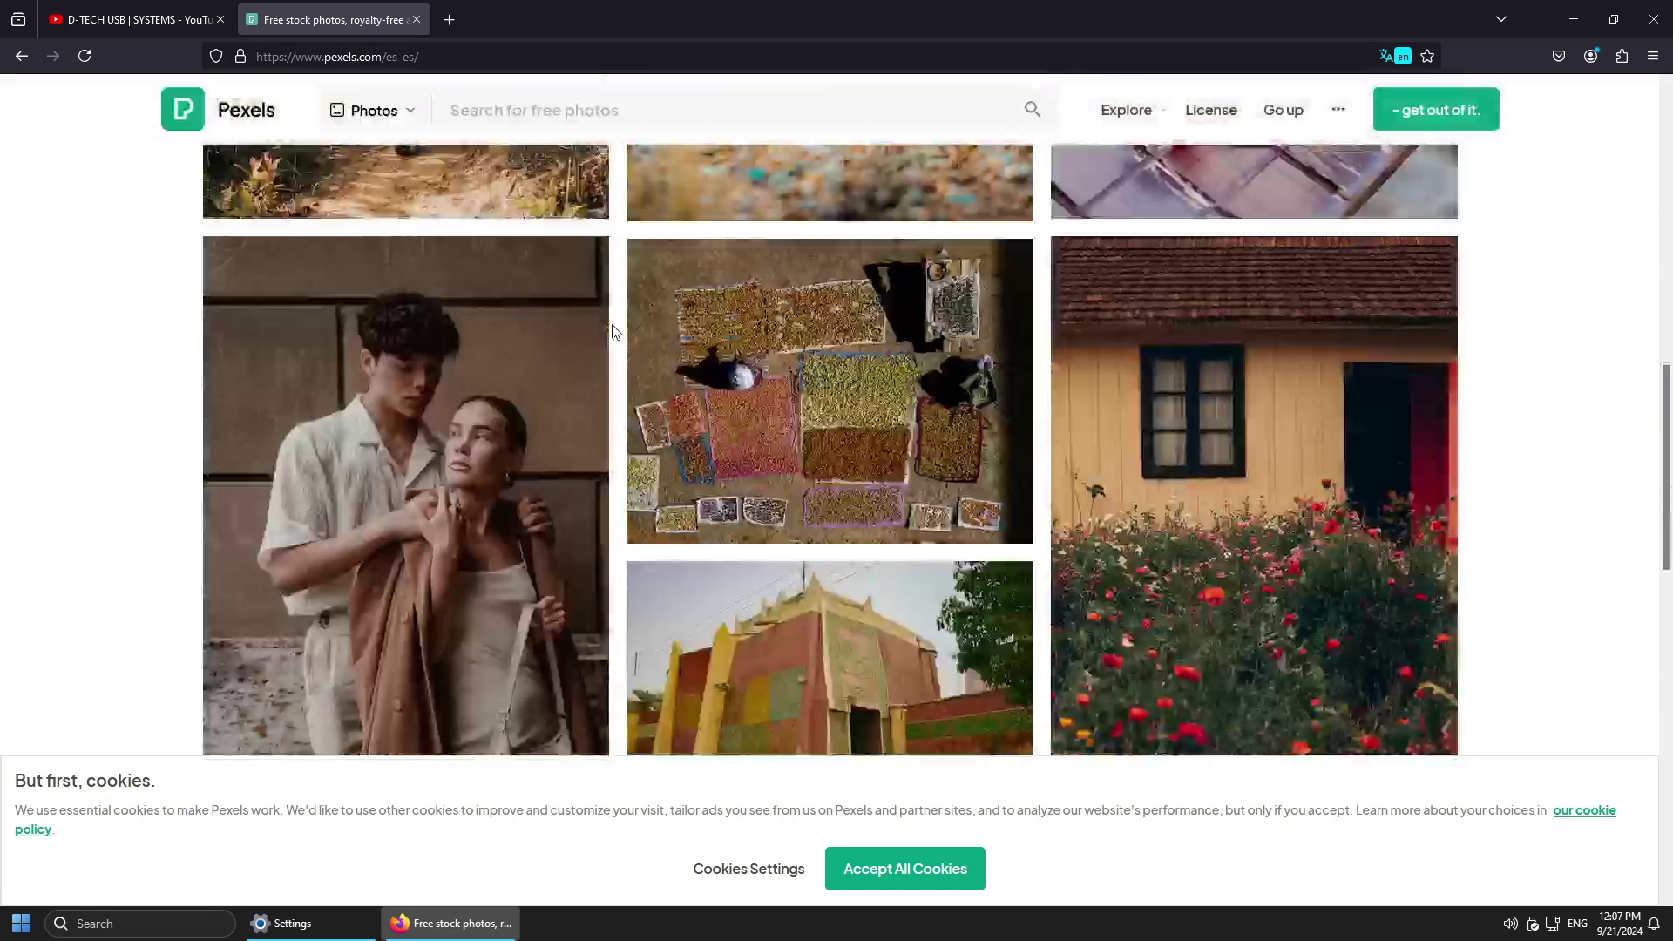
pyautogui.scroll(7, 612, 332)
pyautogui.scroll(10, 613, 331)
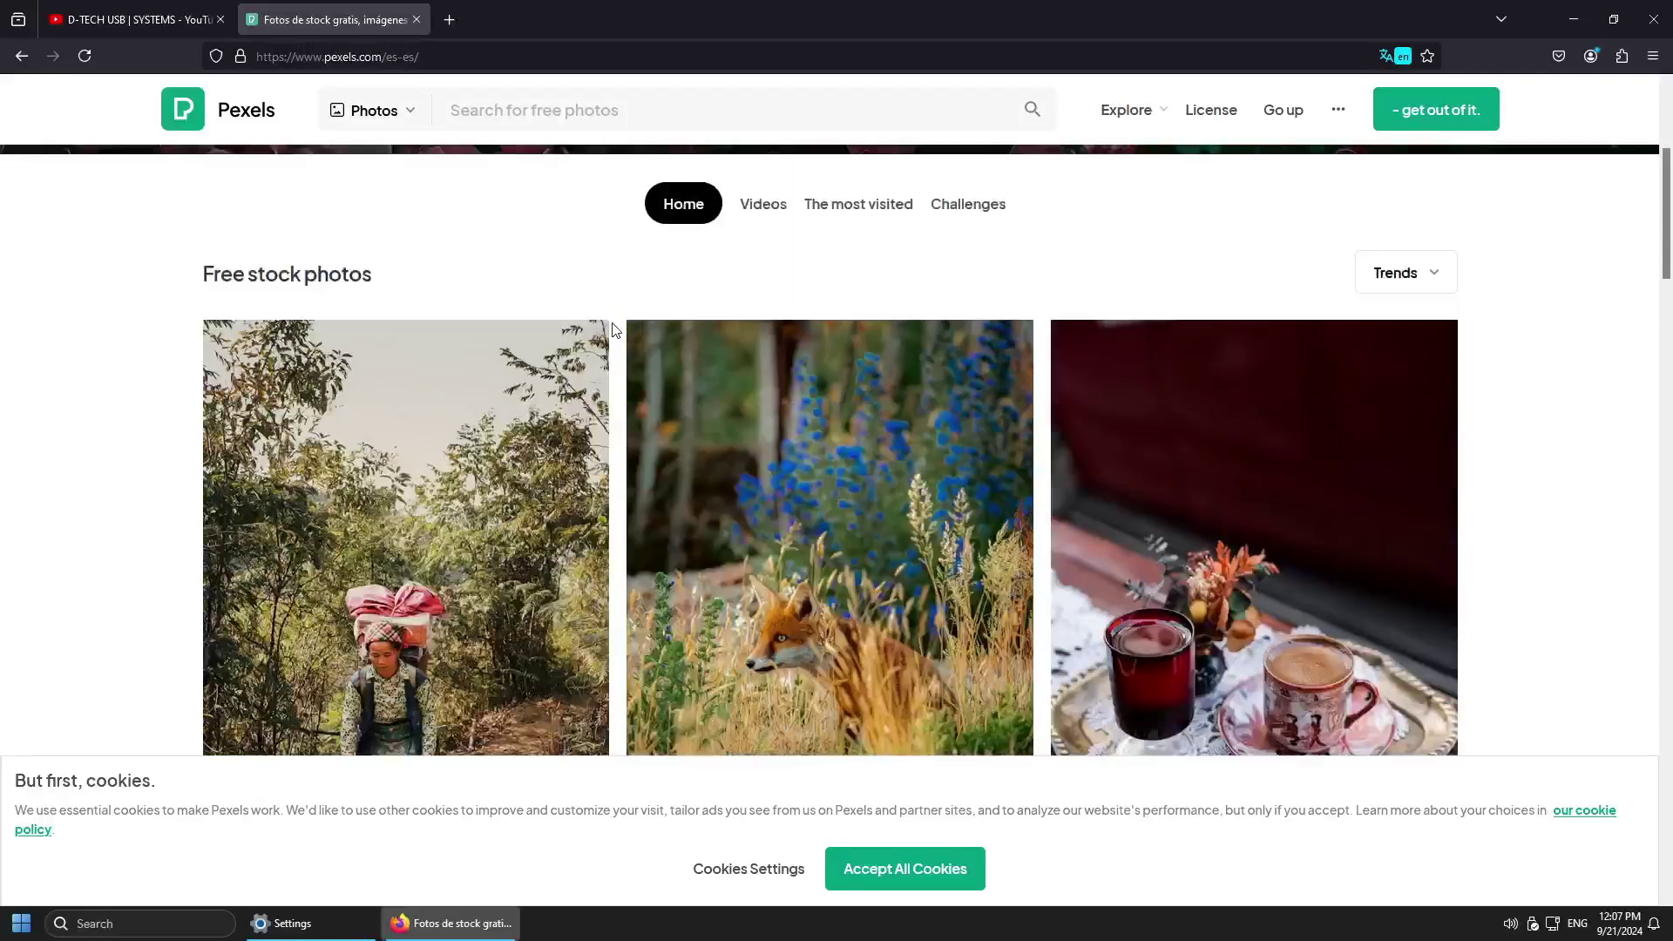
# Search the web for "audionautix" in another new tab and look through the Audionautix free music home page.
pyautogui.click(452, 17)
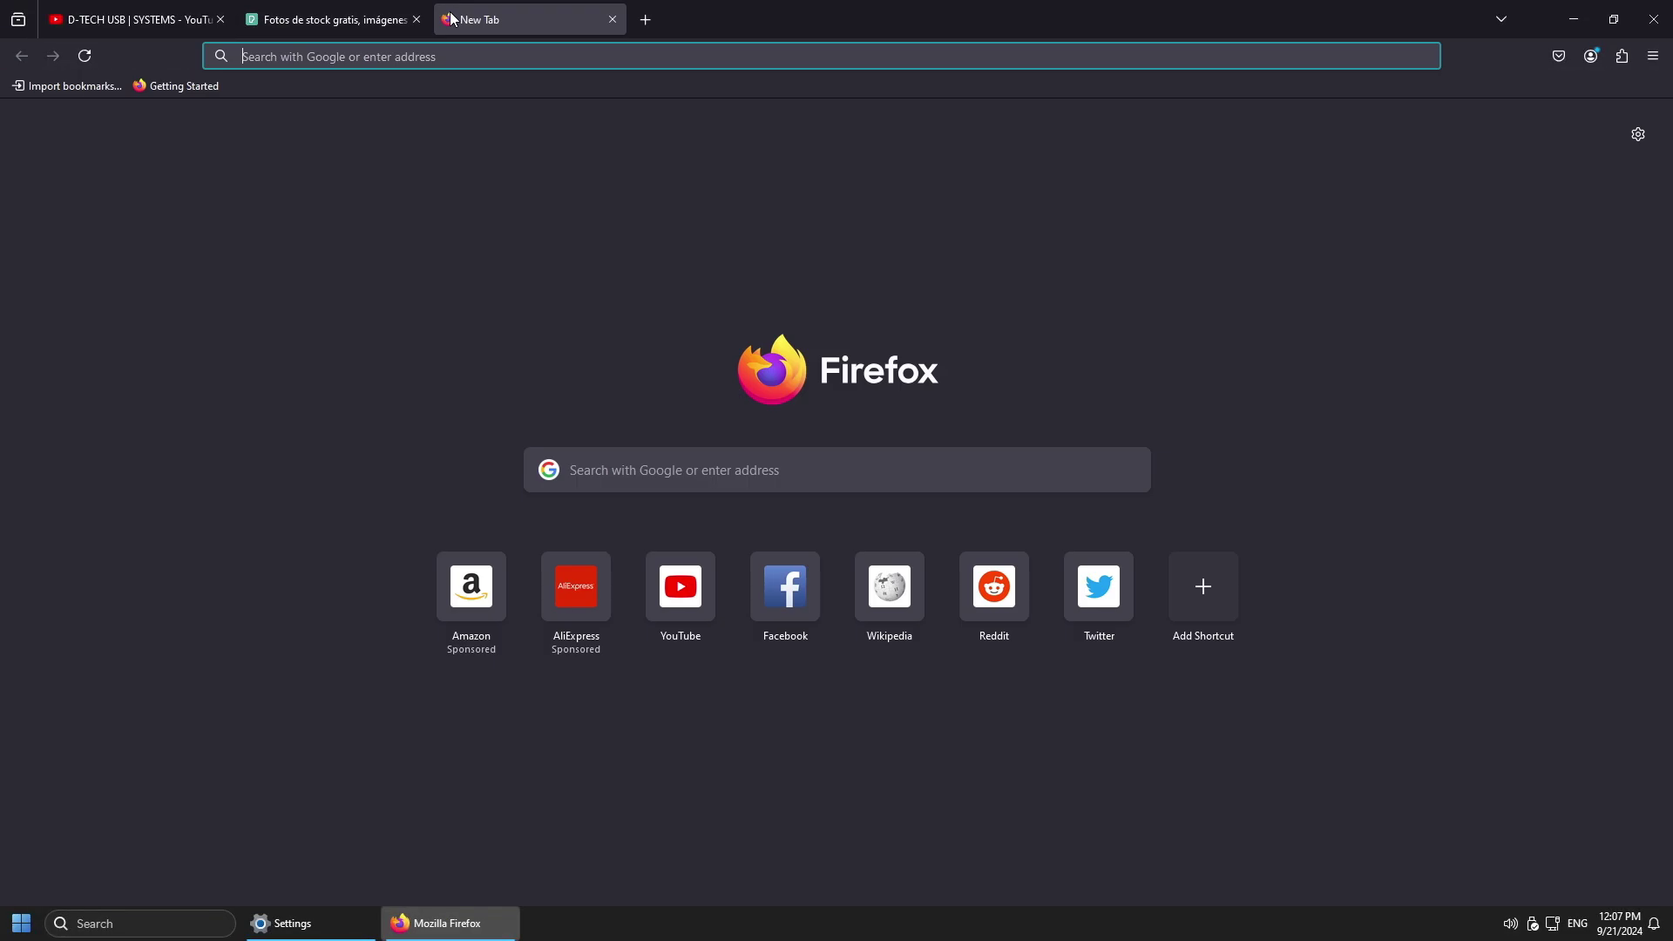
pyautogui.write('audionautix')
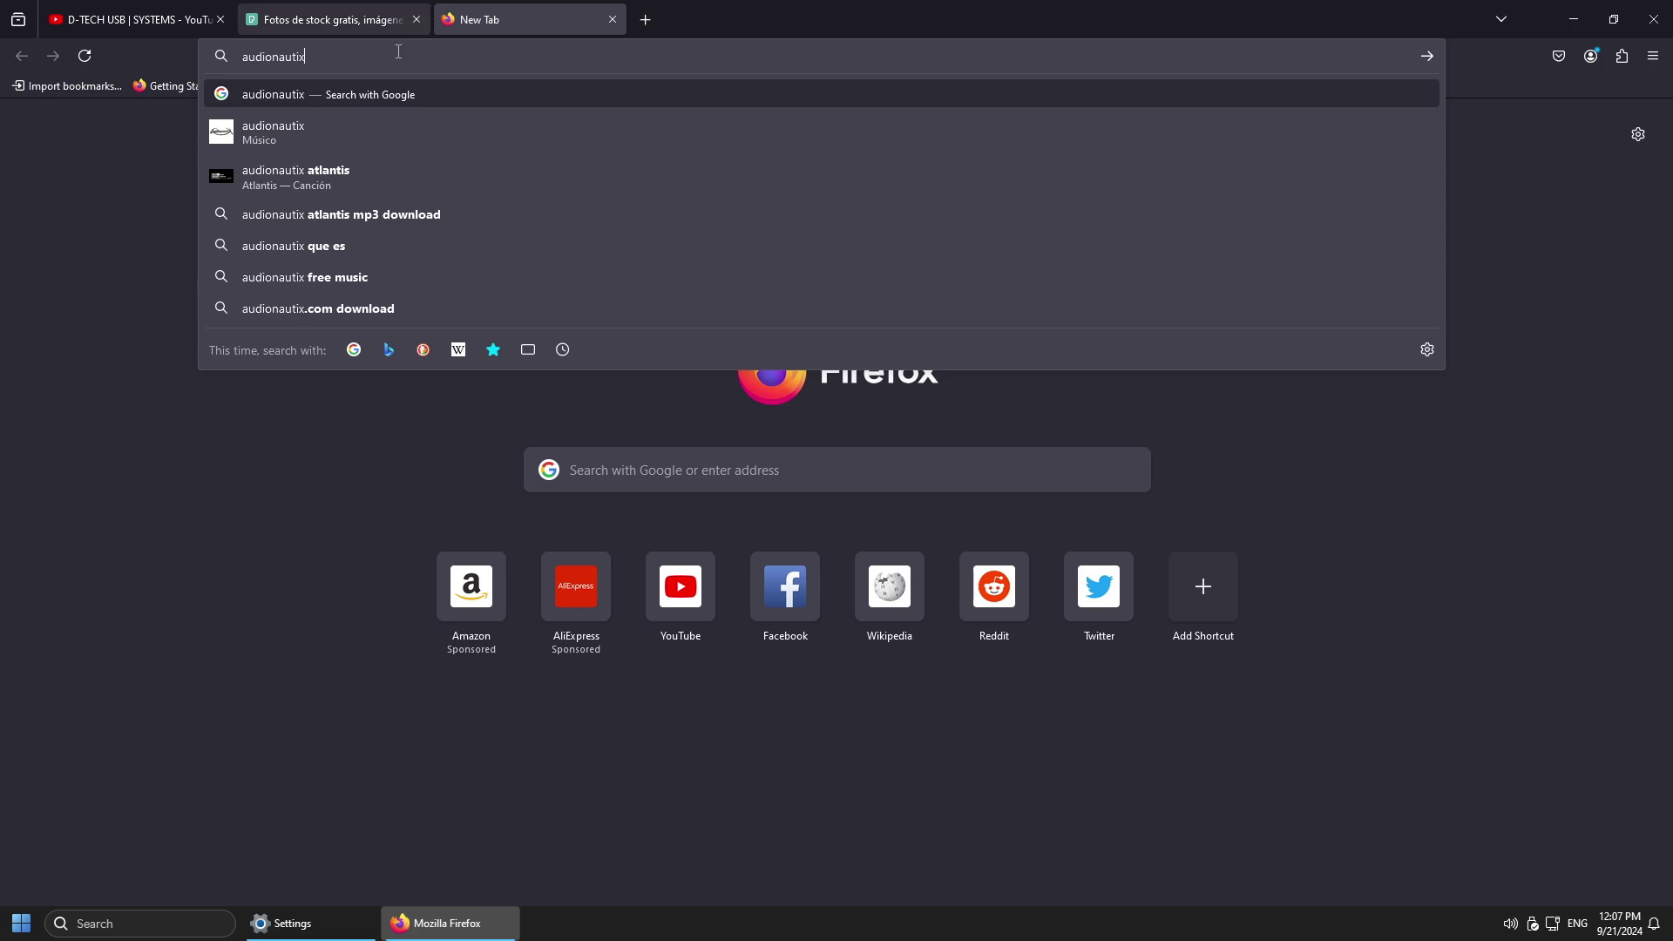
pyautogui.click(295, 93)
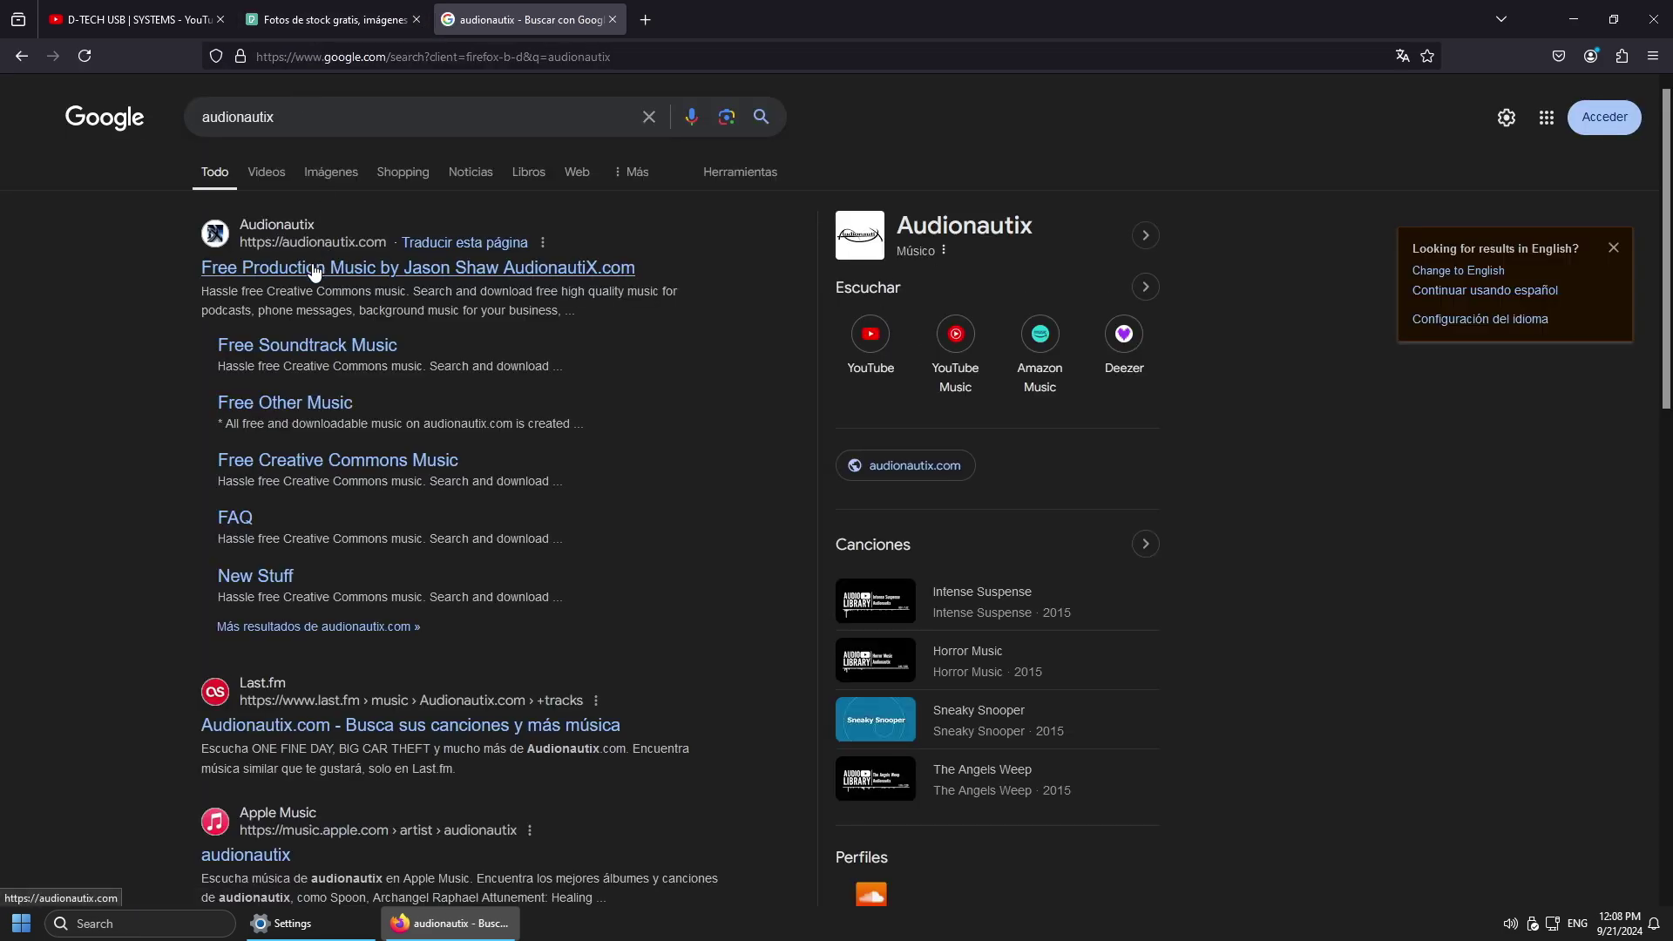
pyautogui.click(318, 264)
pyautogui.scroll(-15, 906, 388)
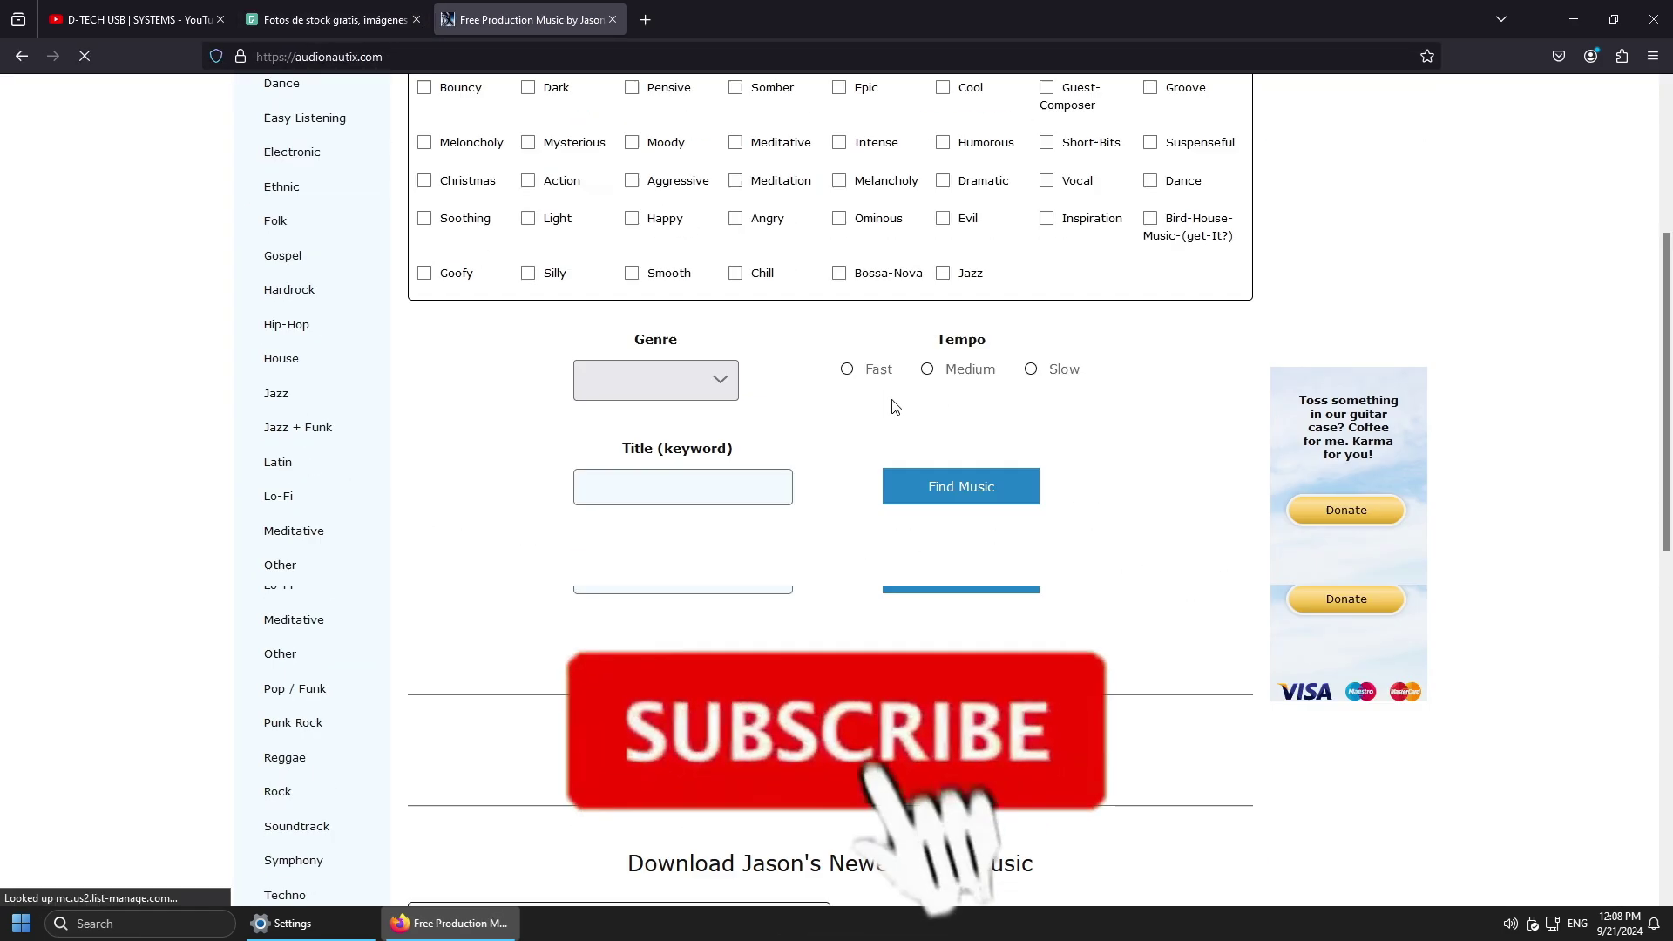
pyautogui.scroll(15, 893, 406)
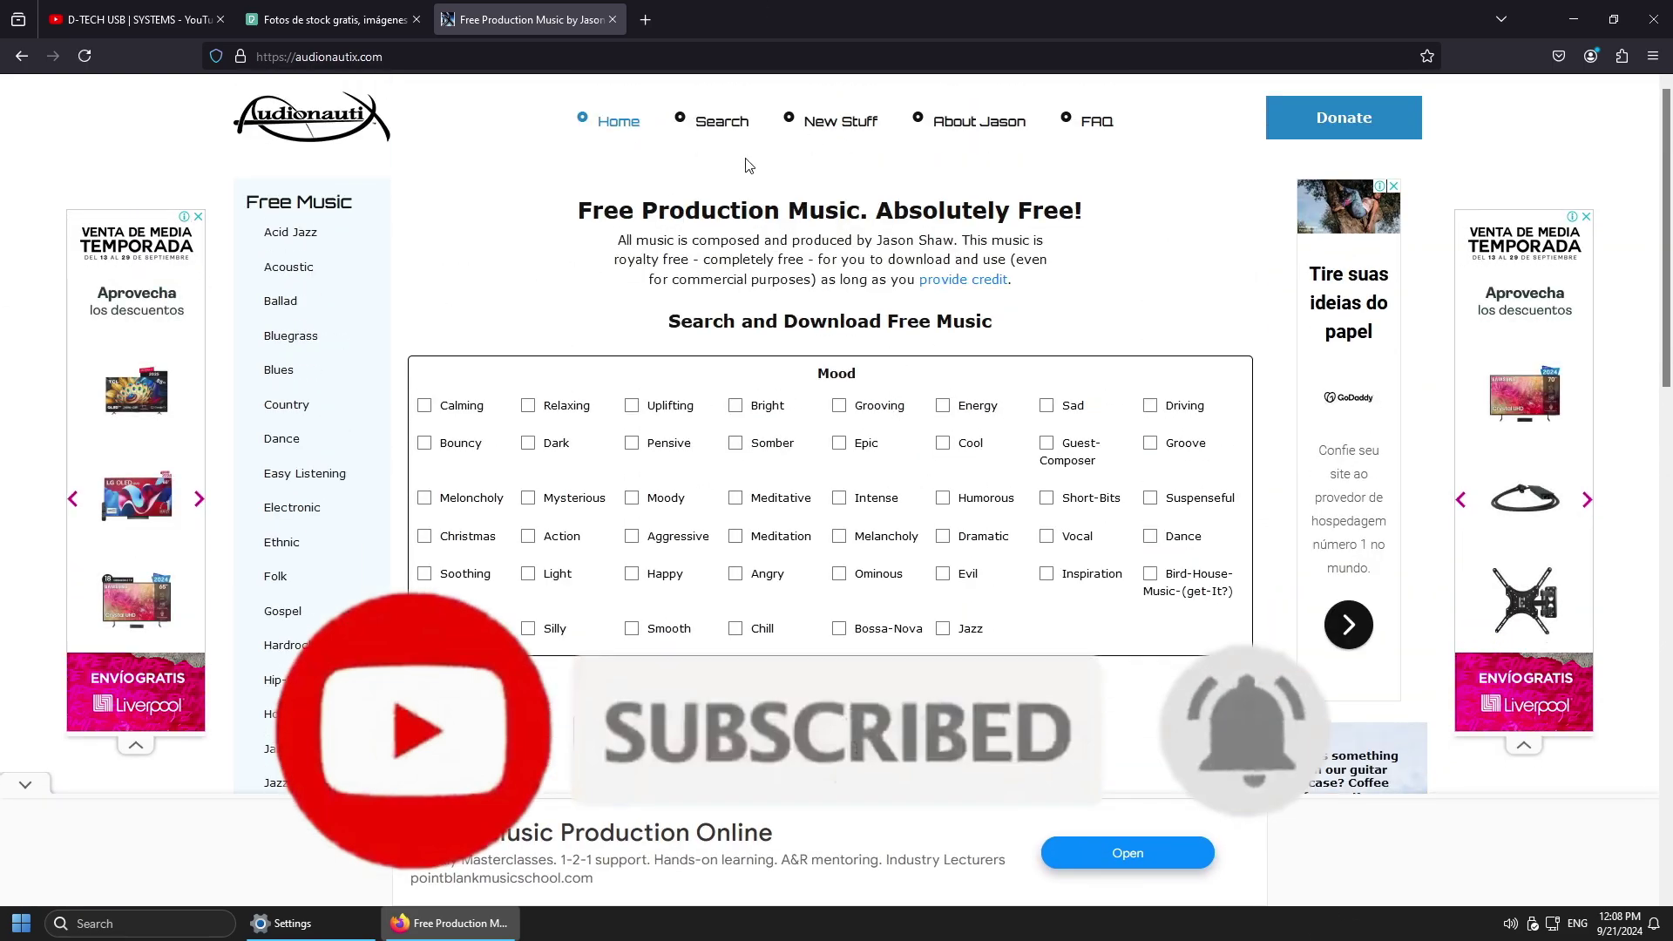
# Minimize Firefox and open Task Manager to review the CPU and memory performance details, closing it when finished.
pyautogui.click(1576, 21)
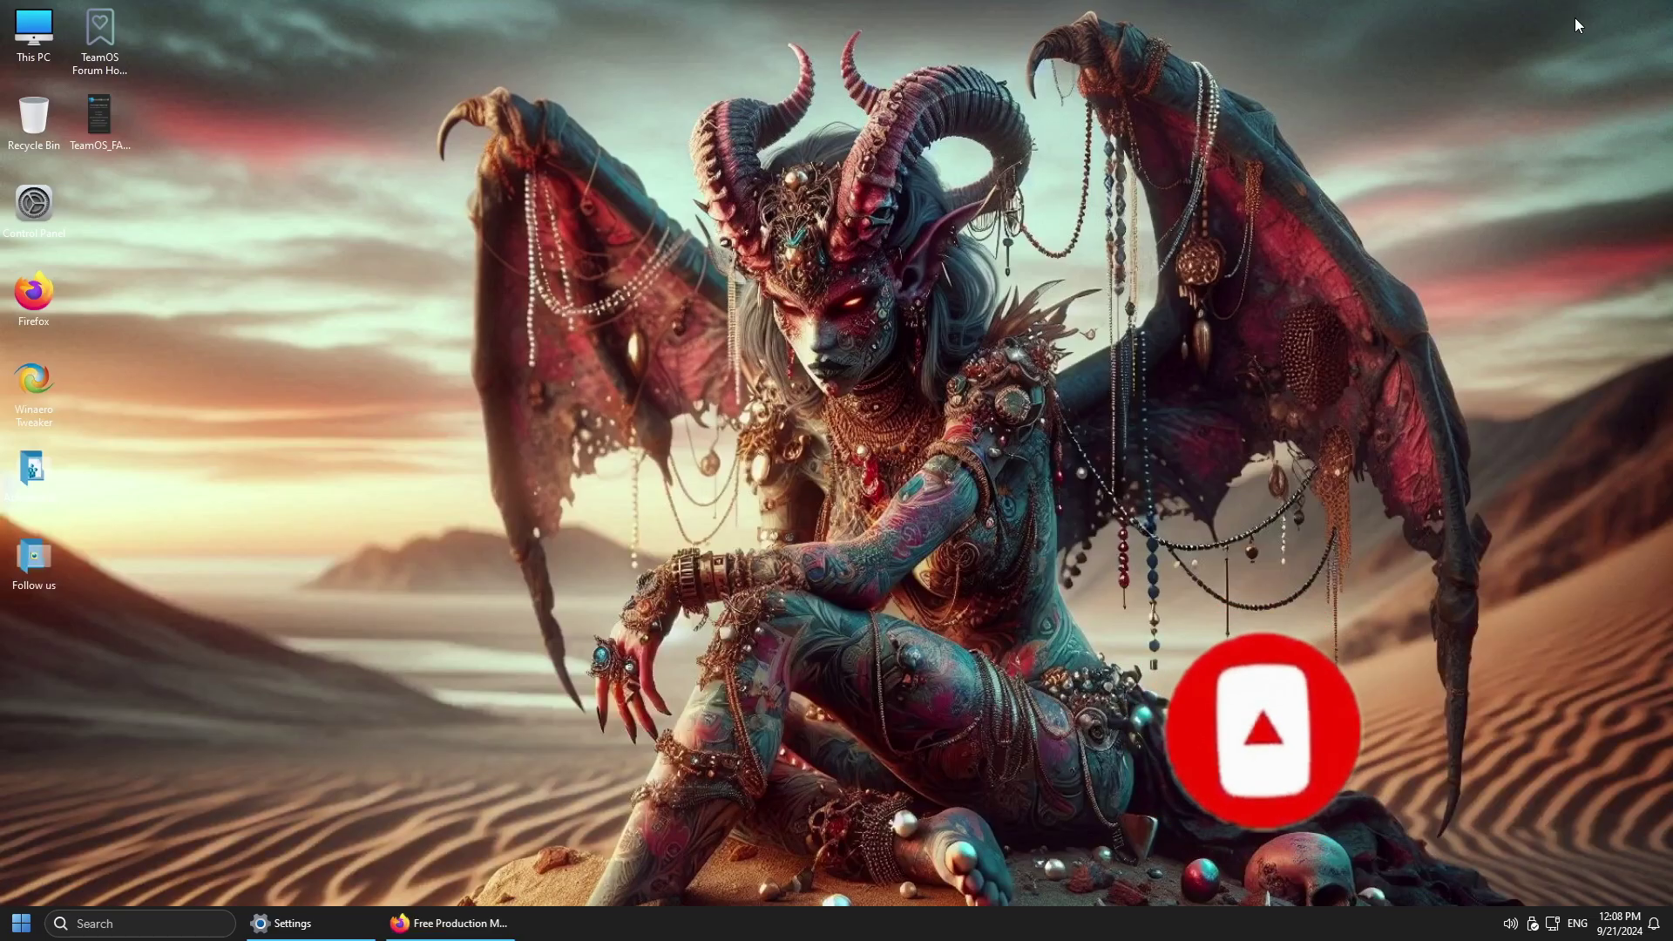
pyautogui.rightClick(1005, 927)
pyautogui.click(1073, 861)
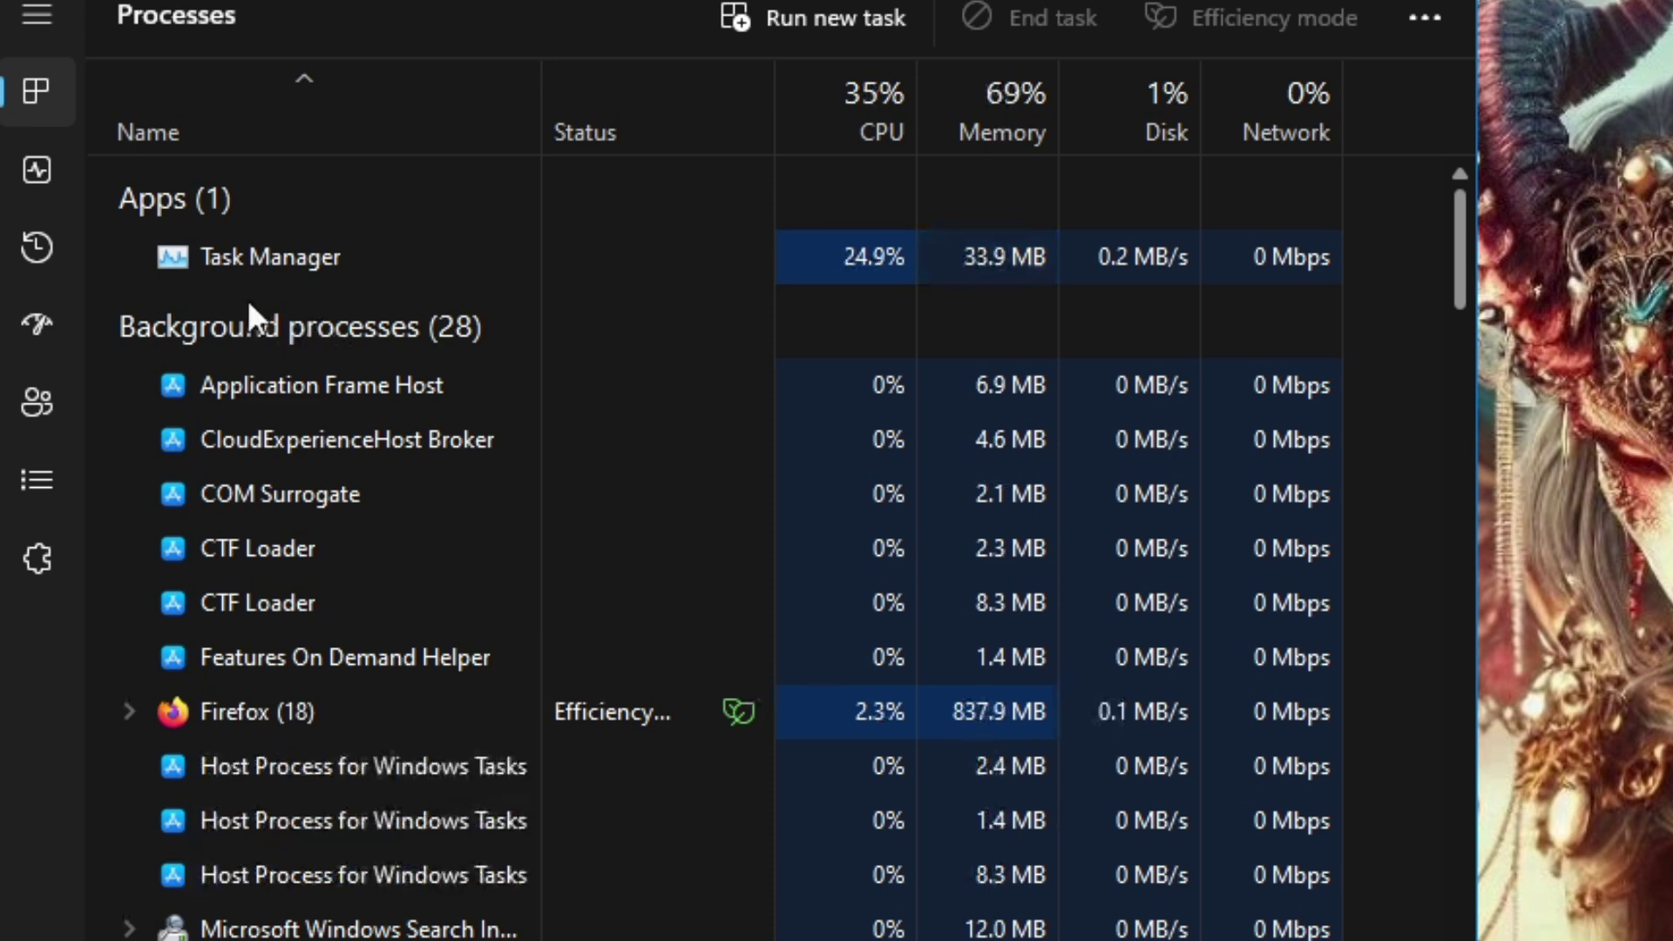
pyautogui.click(49, 183)
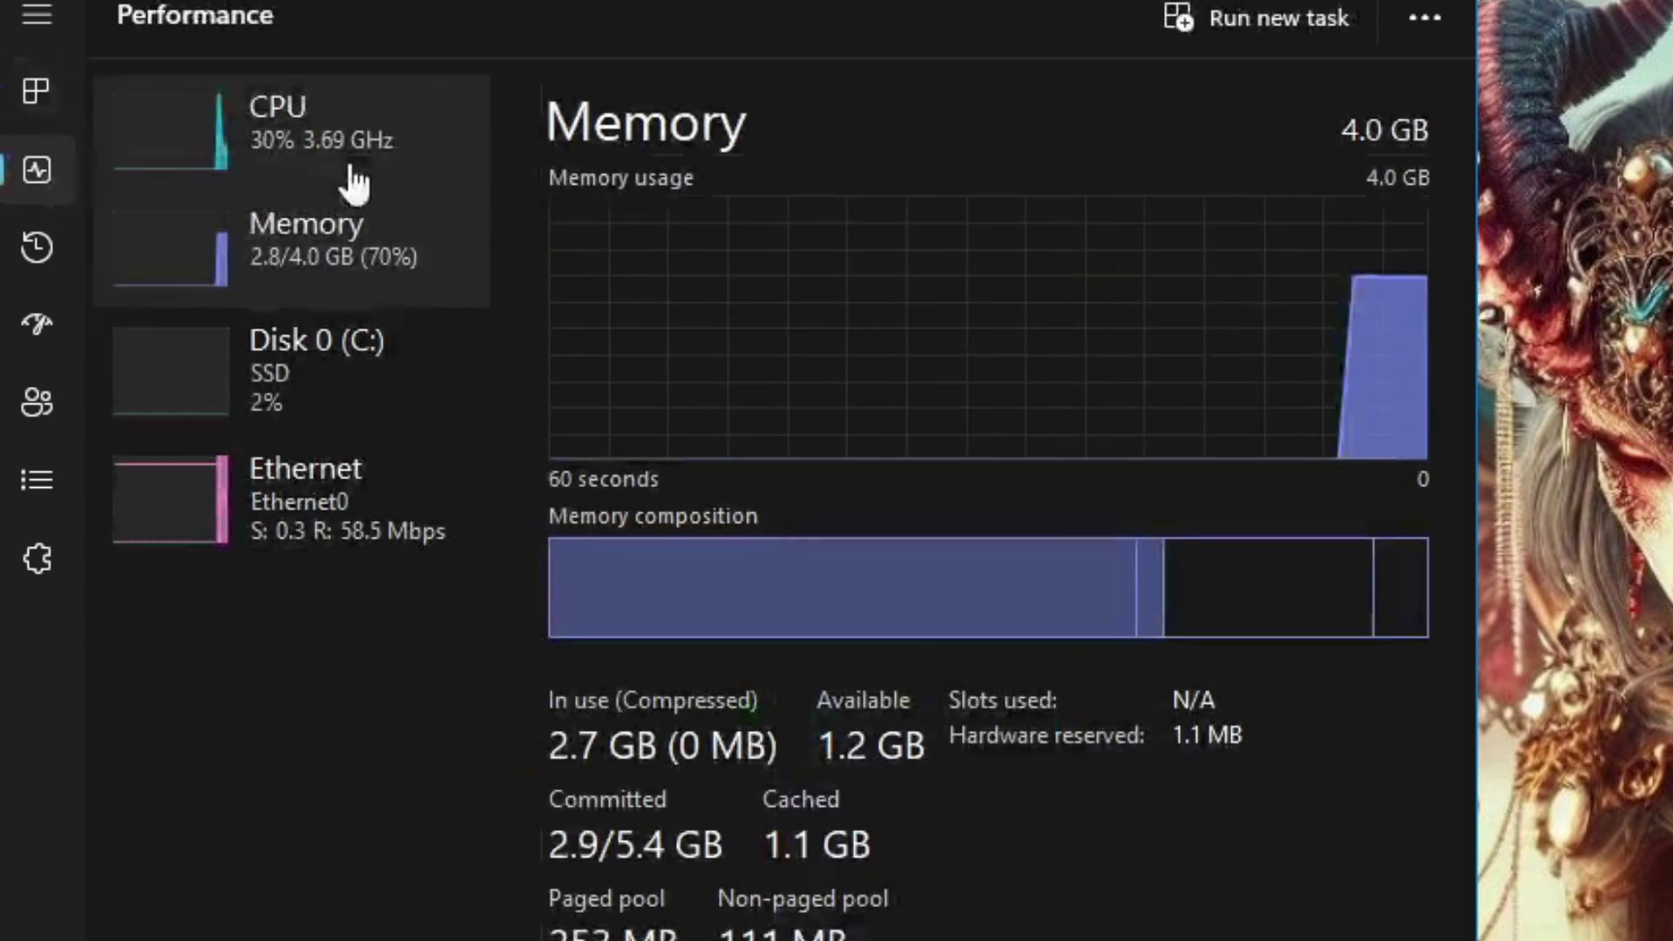
pyautogui.click(344, 175)
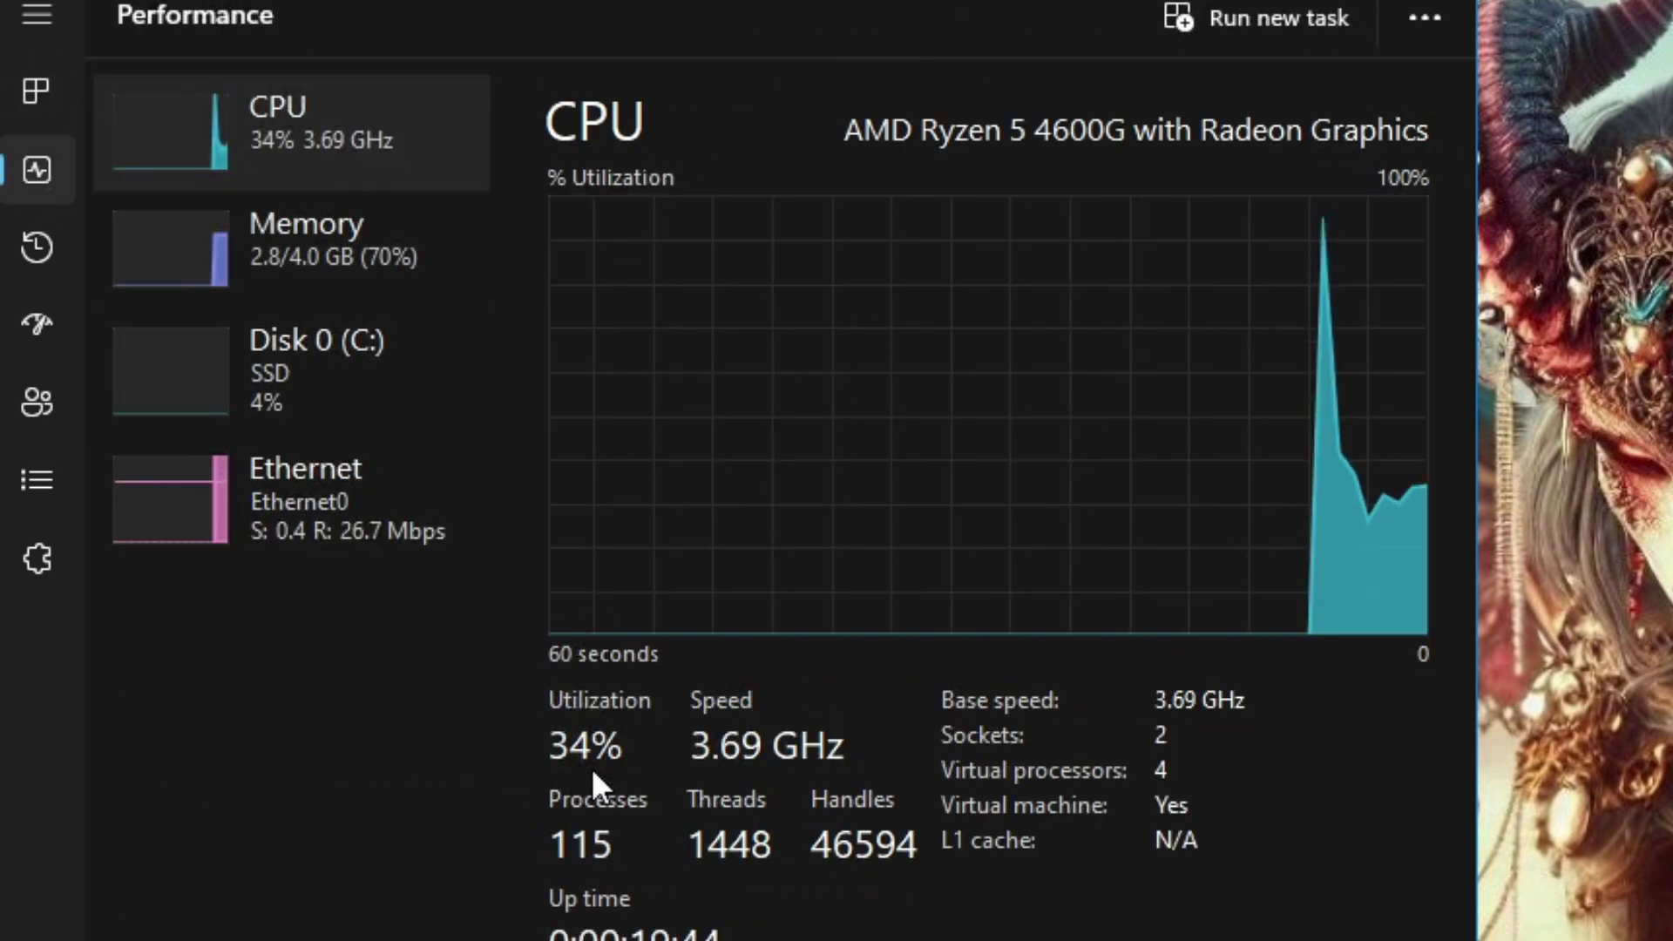
pyautogui.click(336, 272)
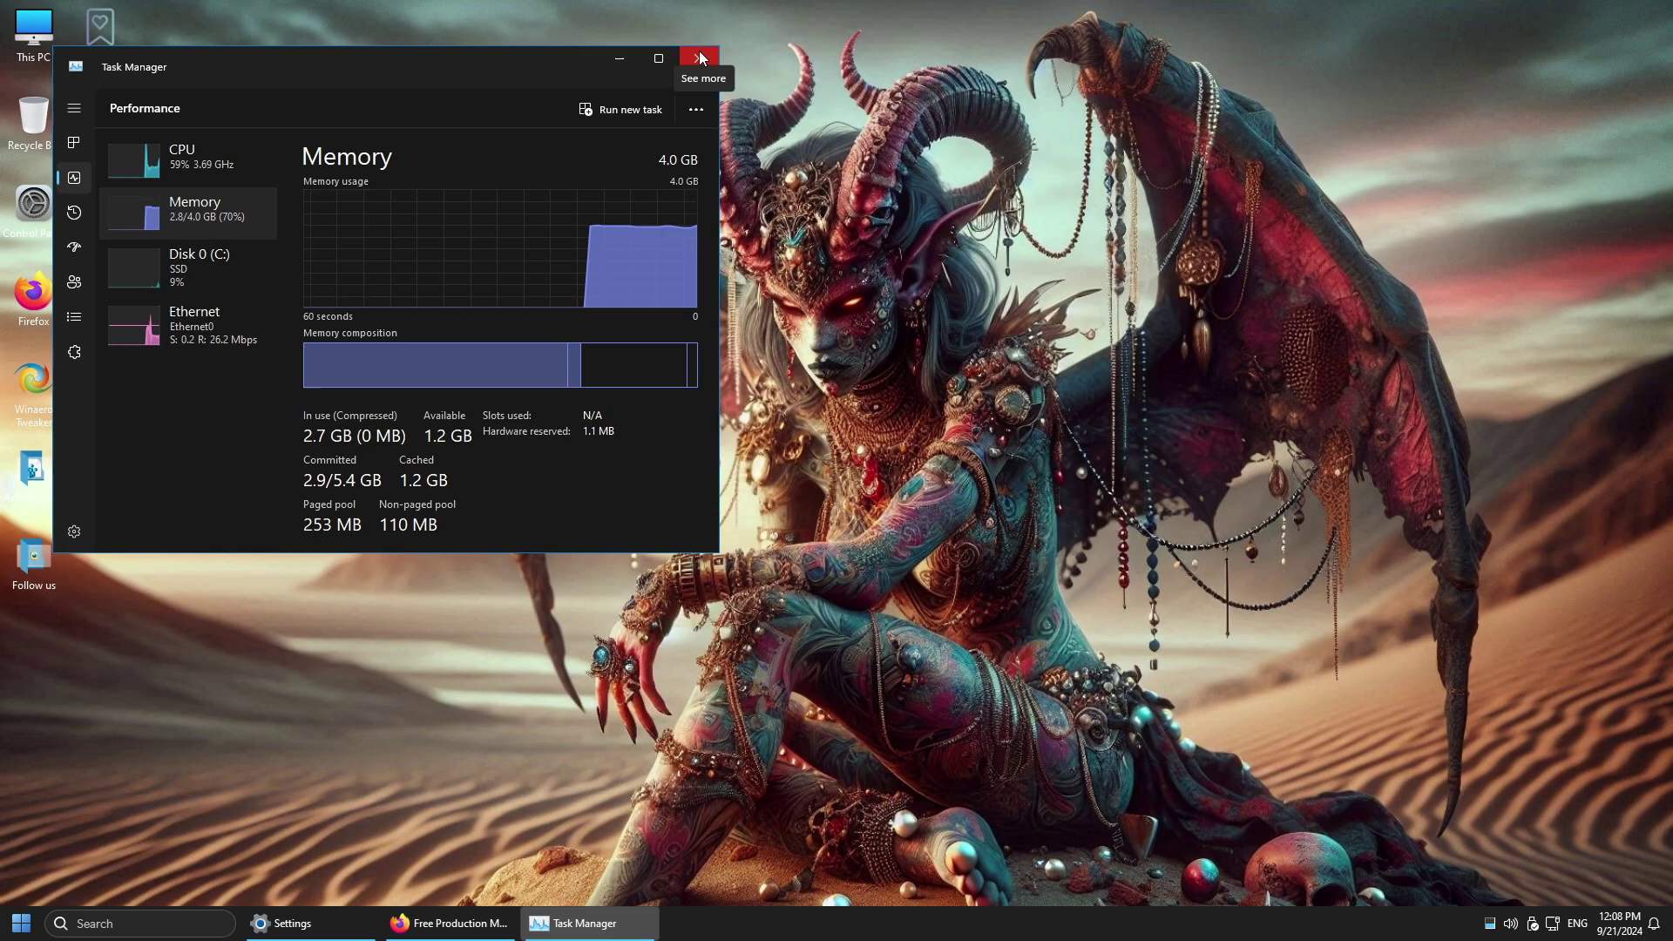
pyautogui.click(697, 50)
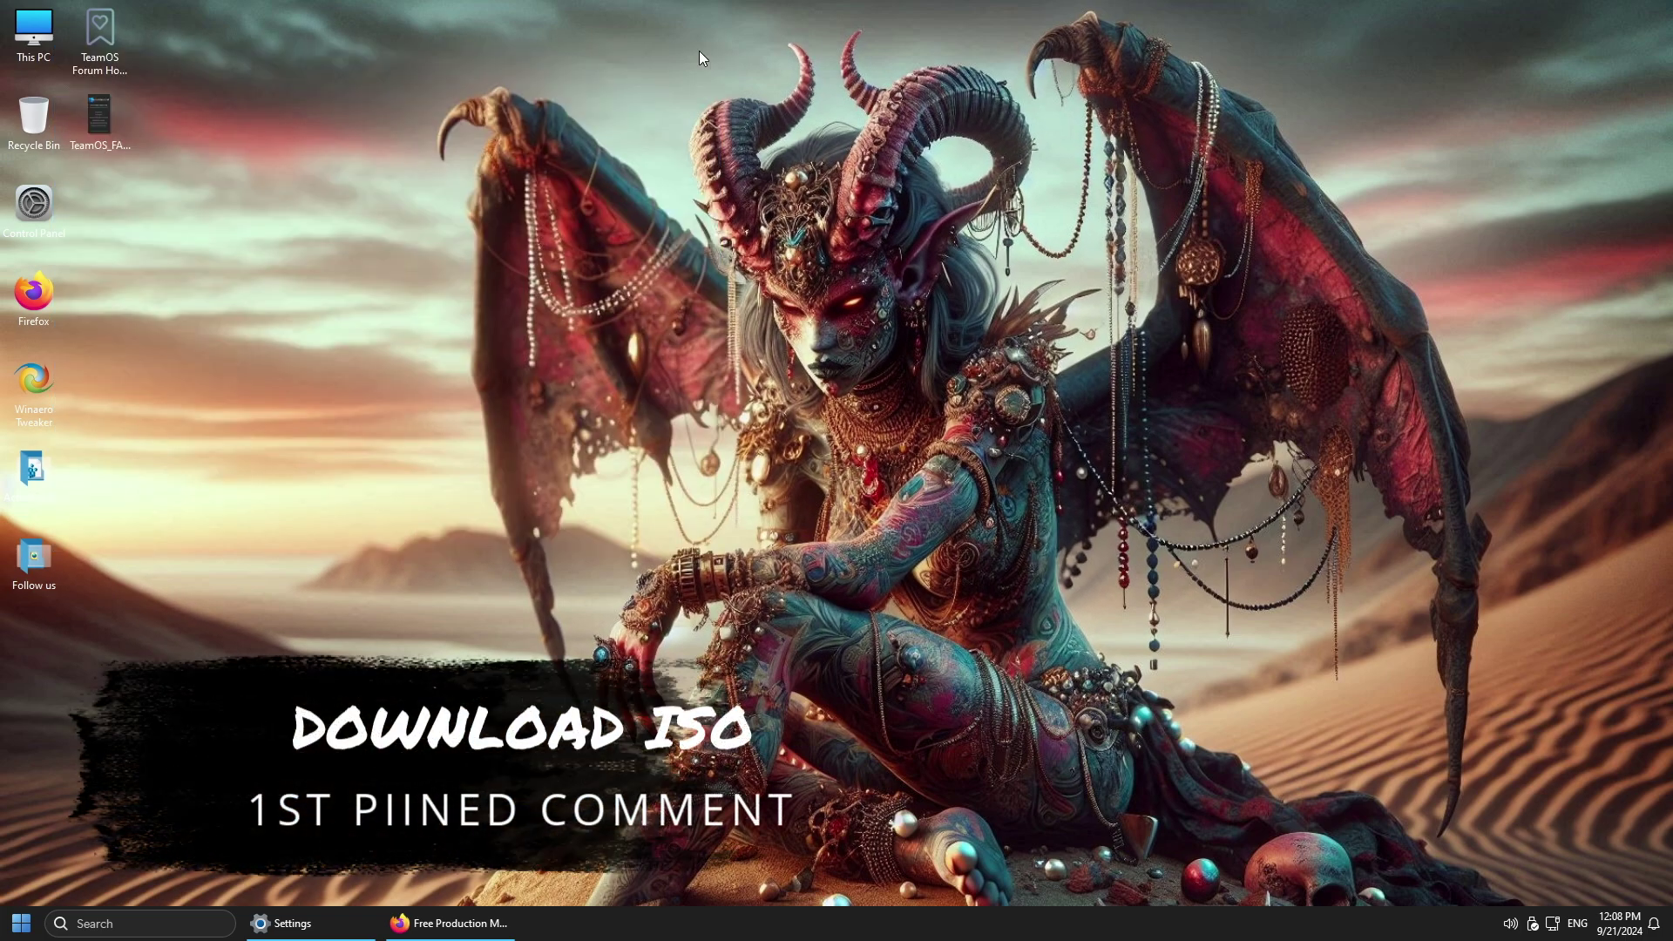